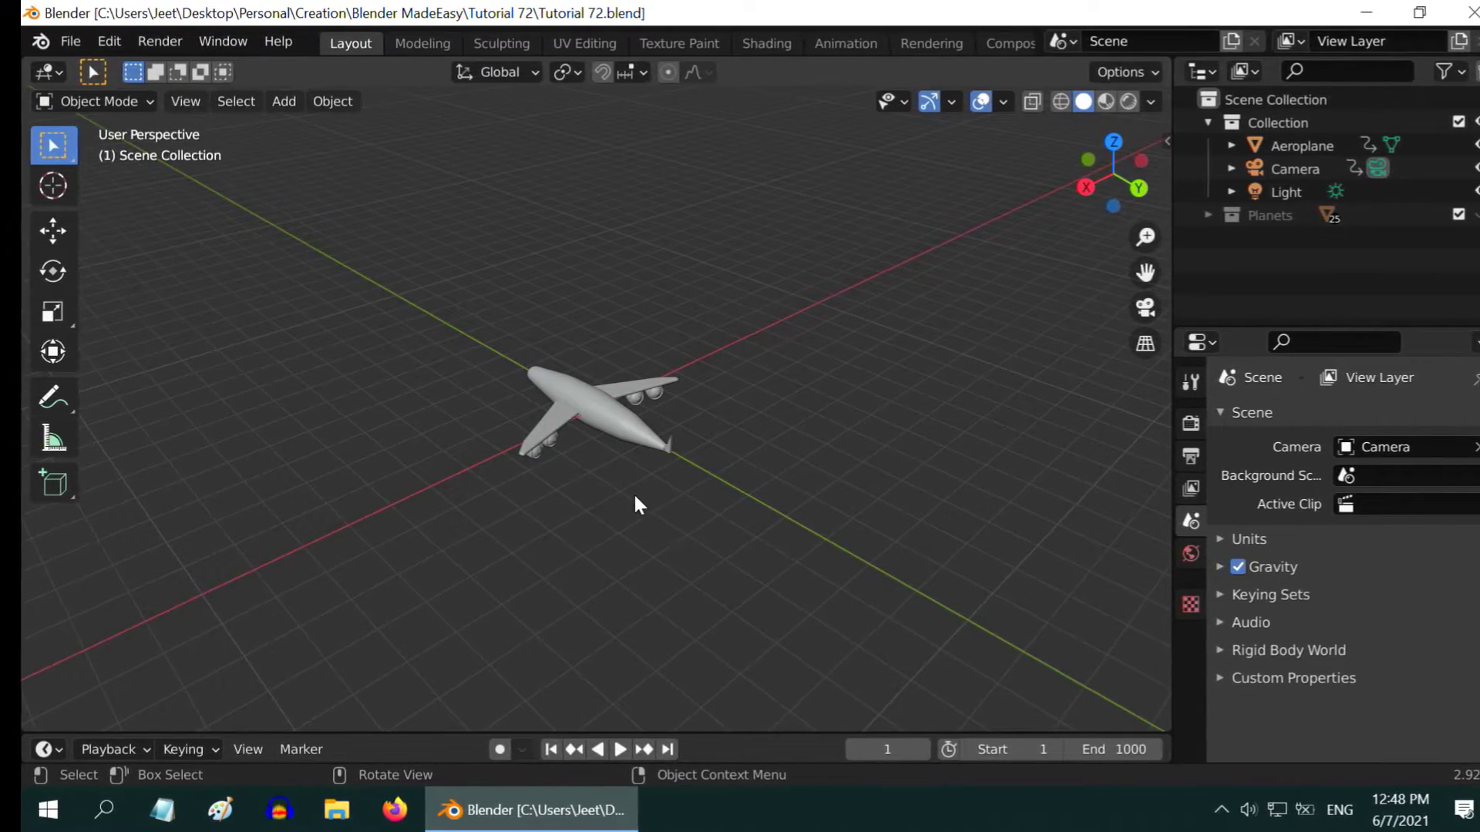
# Expand and collapse the Planets collection in the Outliner to inspect its spheres
pyautogui.scroll(4, 635, 505)
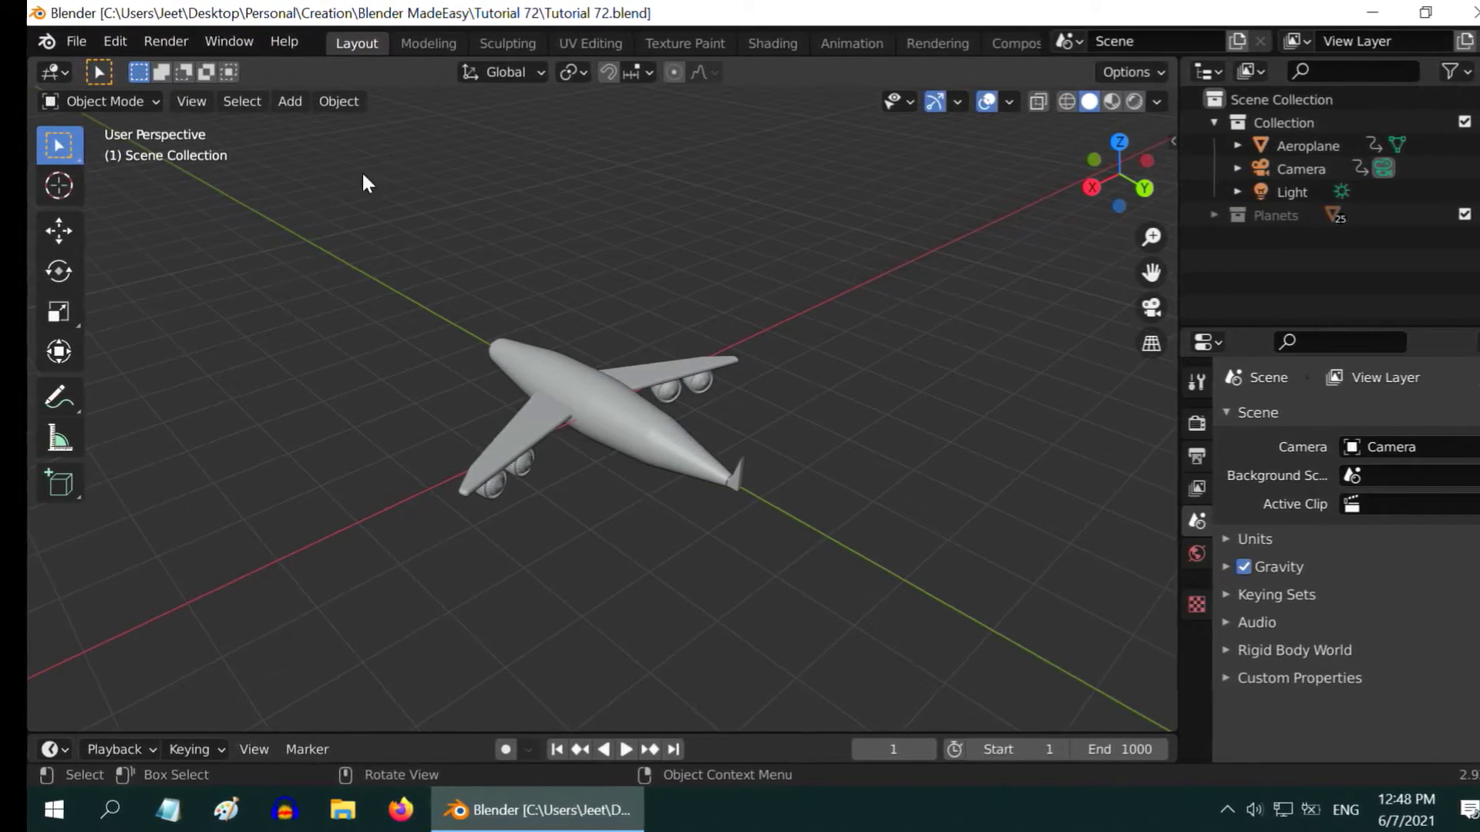
pyautogui.scroll(-5, 323, 463)
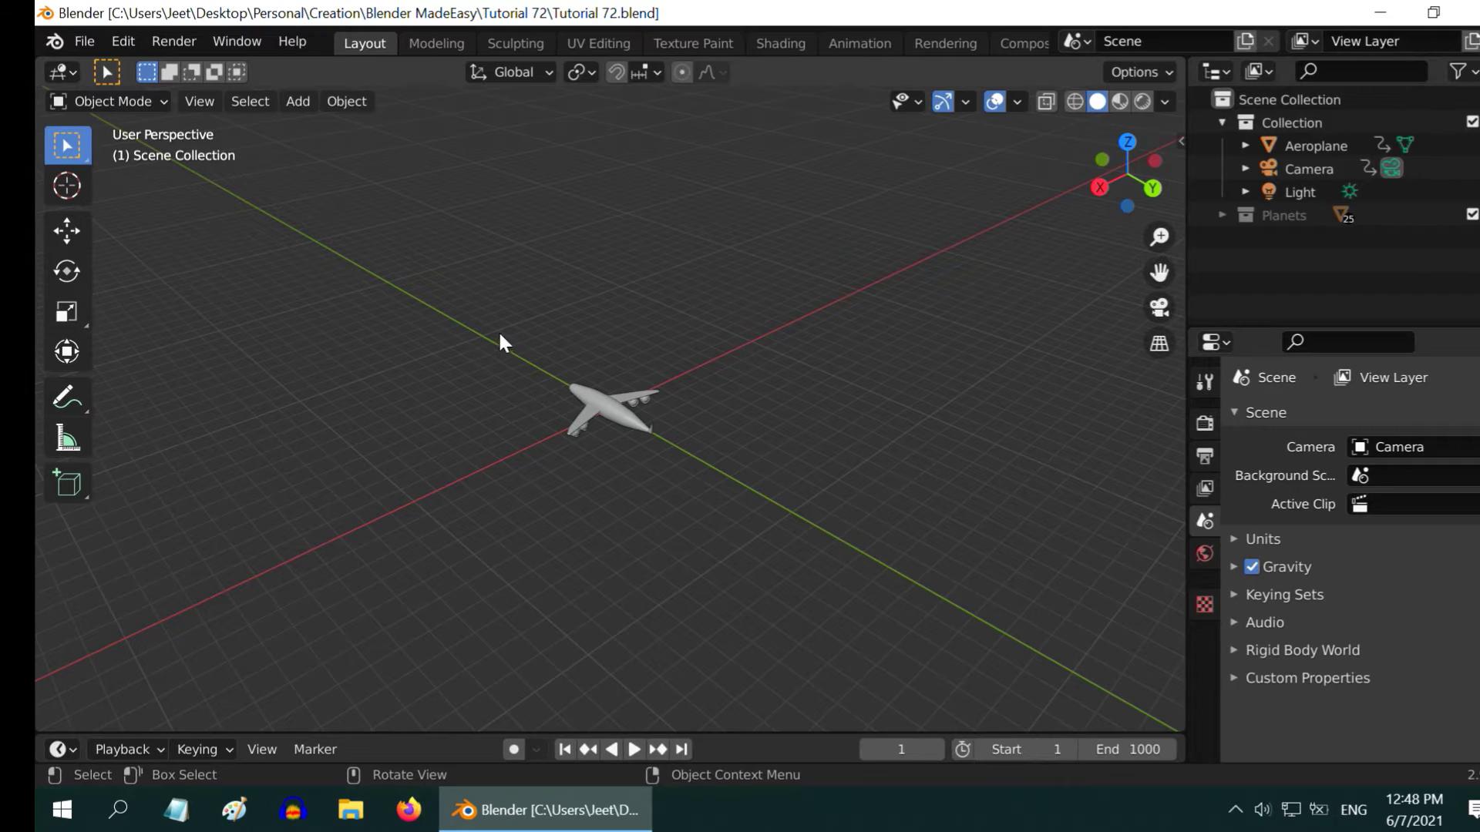
pyautogui.click(1223, 215)
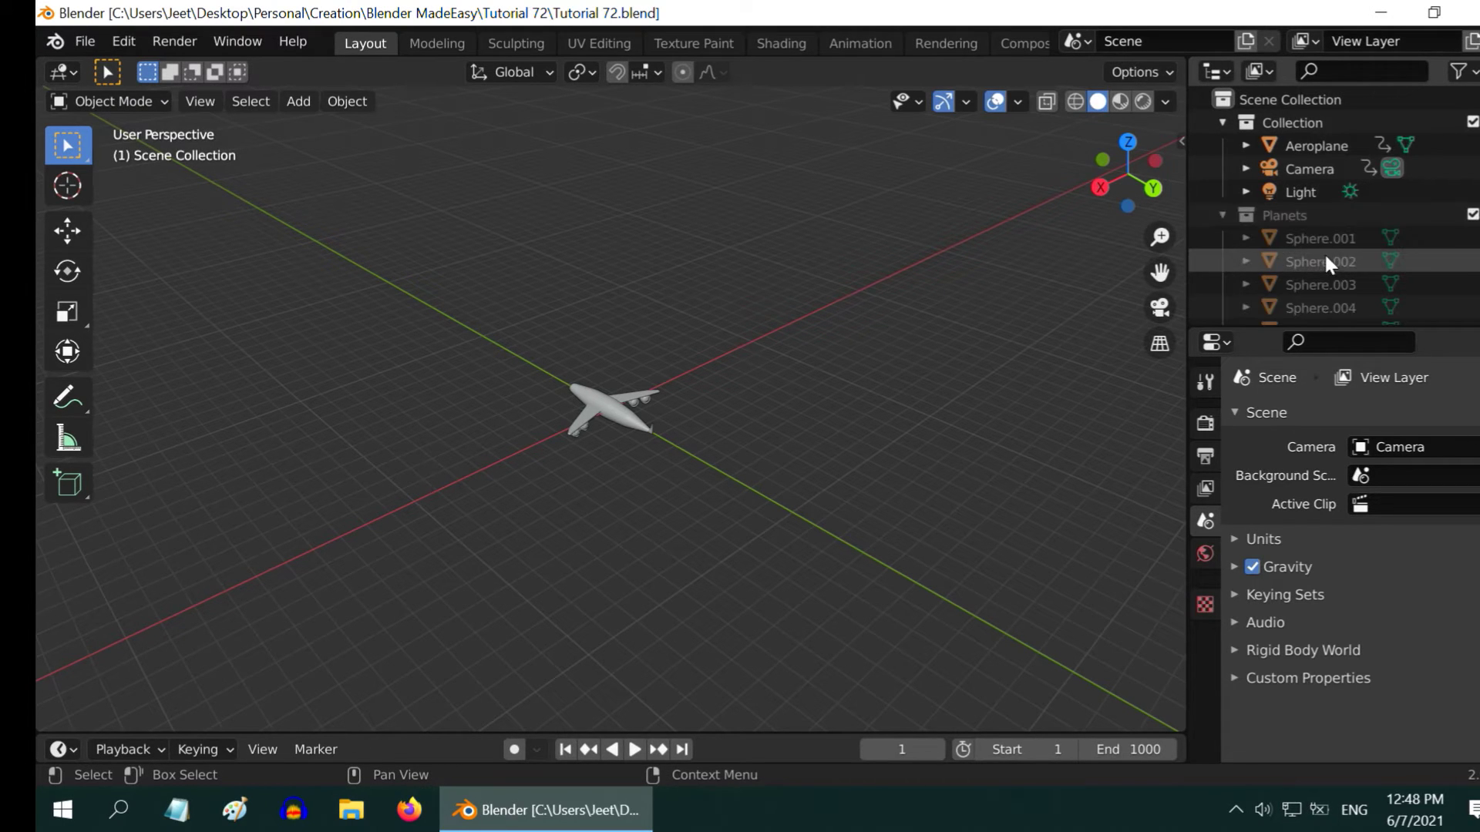
pyautogui.scroll(-5, 1324, 252)
pyautogui.scroll(5, 1324, 254)
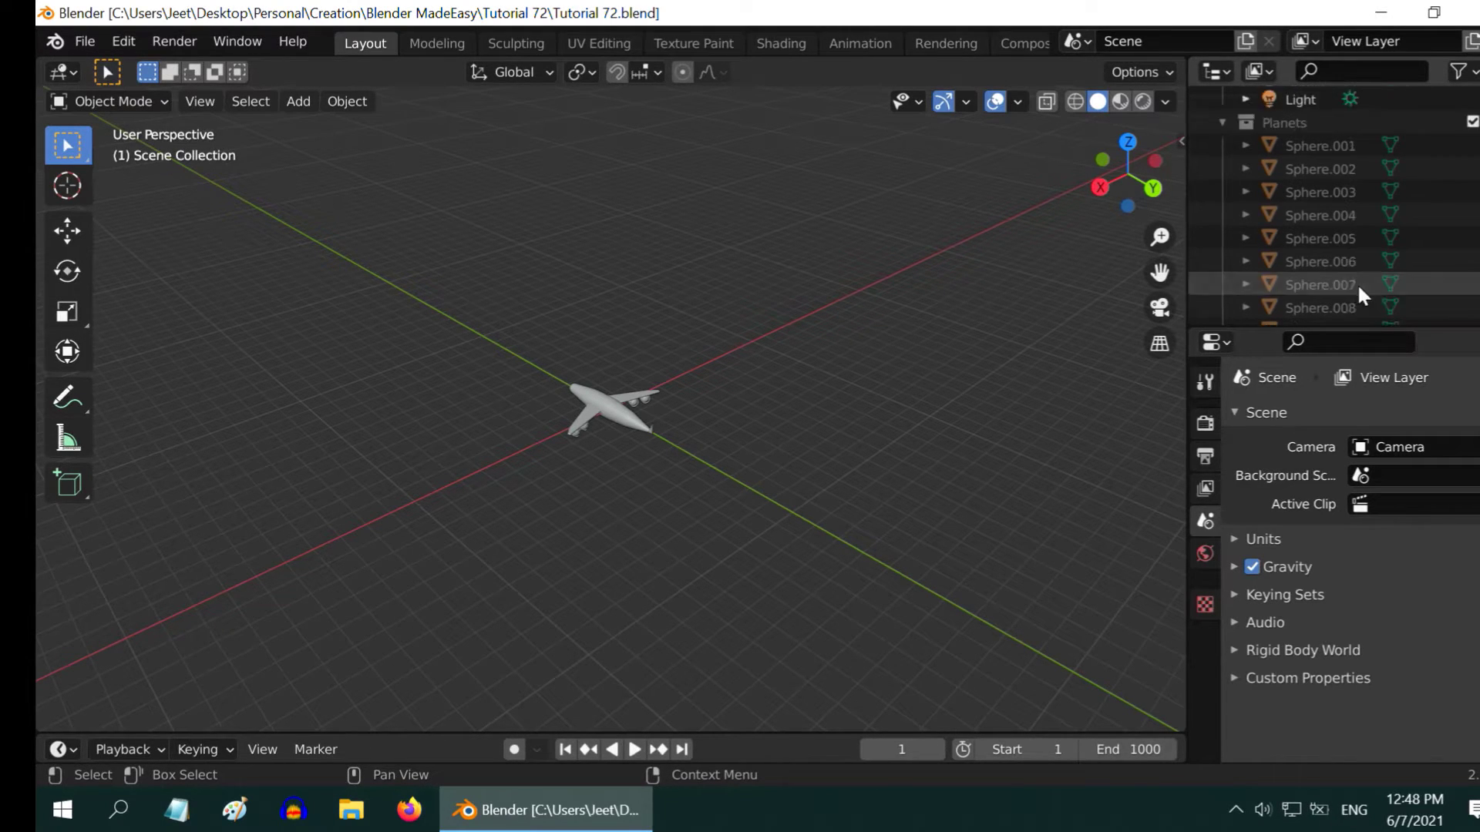
pyautogui.click(1223, 215)
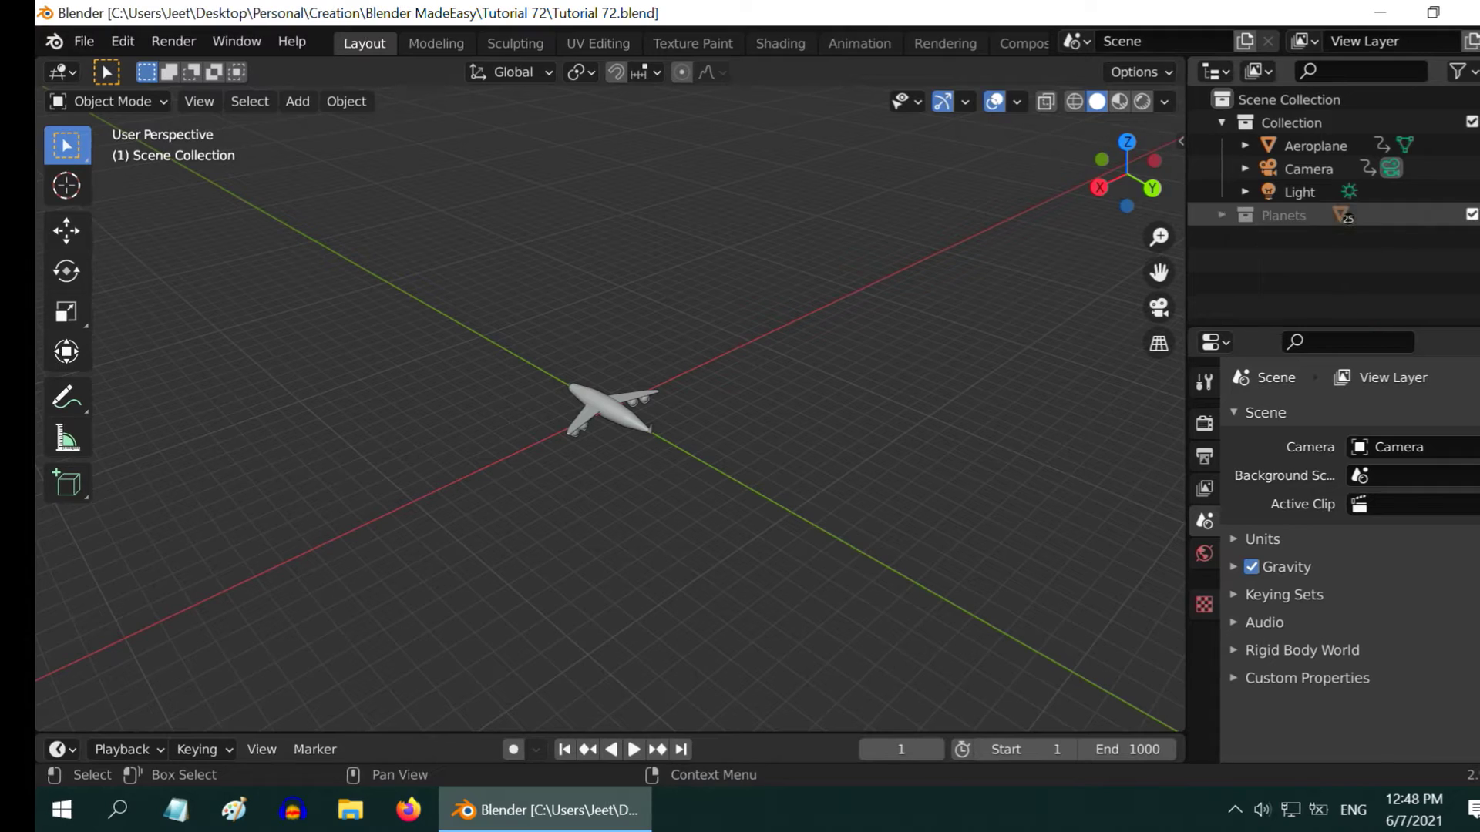
# Make the Planets collection visible and orbit to see the spheres around the aeroplane
pyautogui.click(1475, 215)
pyautogui.scroll(-5, 760, 454)
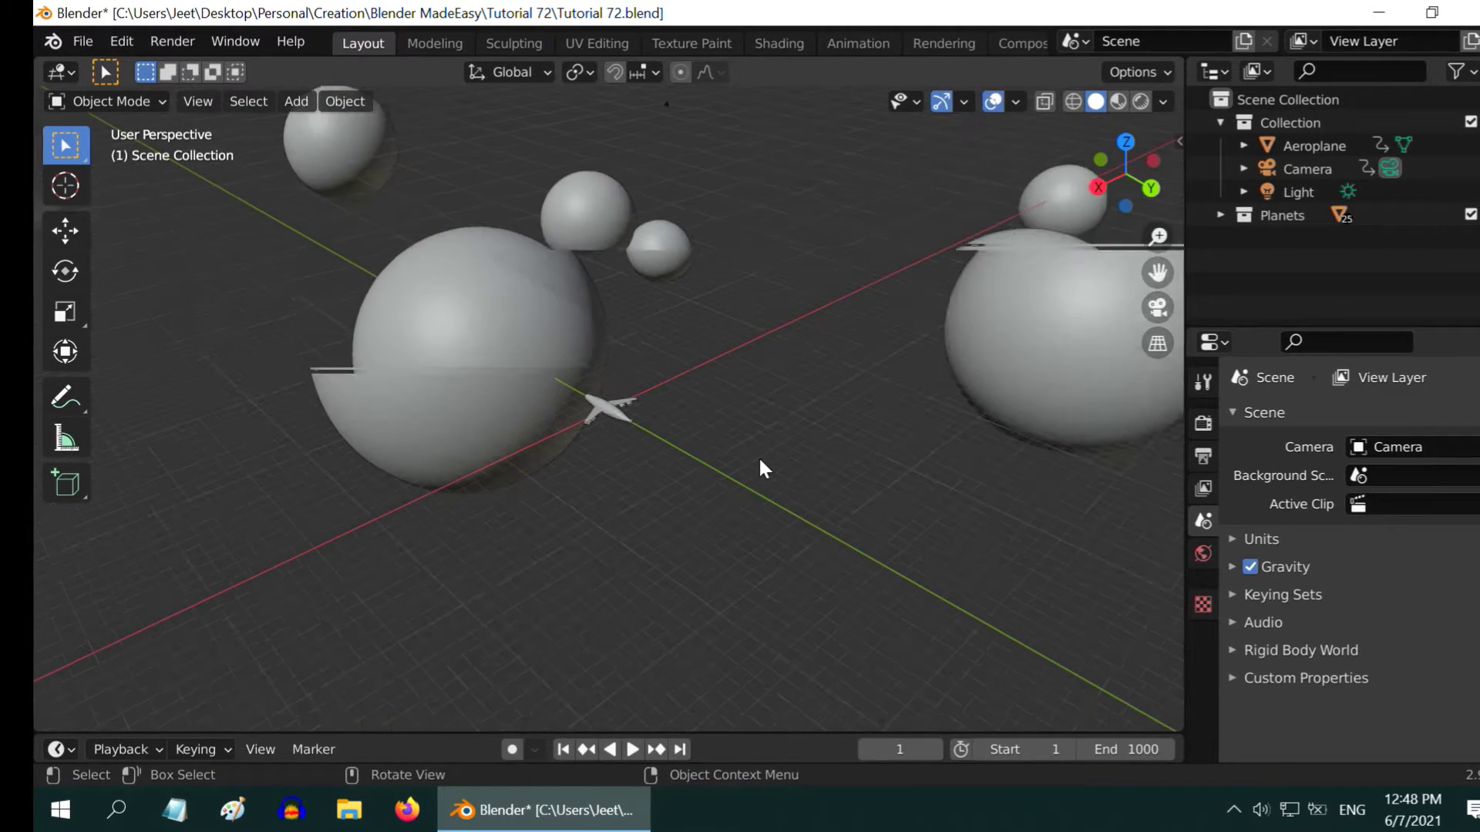
pyautogui.moveTo(752, 470); pyautogui.dragTo(511, 479, button='middle')
pyautogui.scroll(-3, 512, 479)
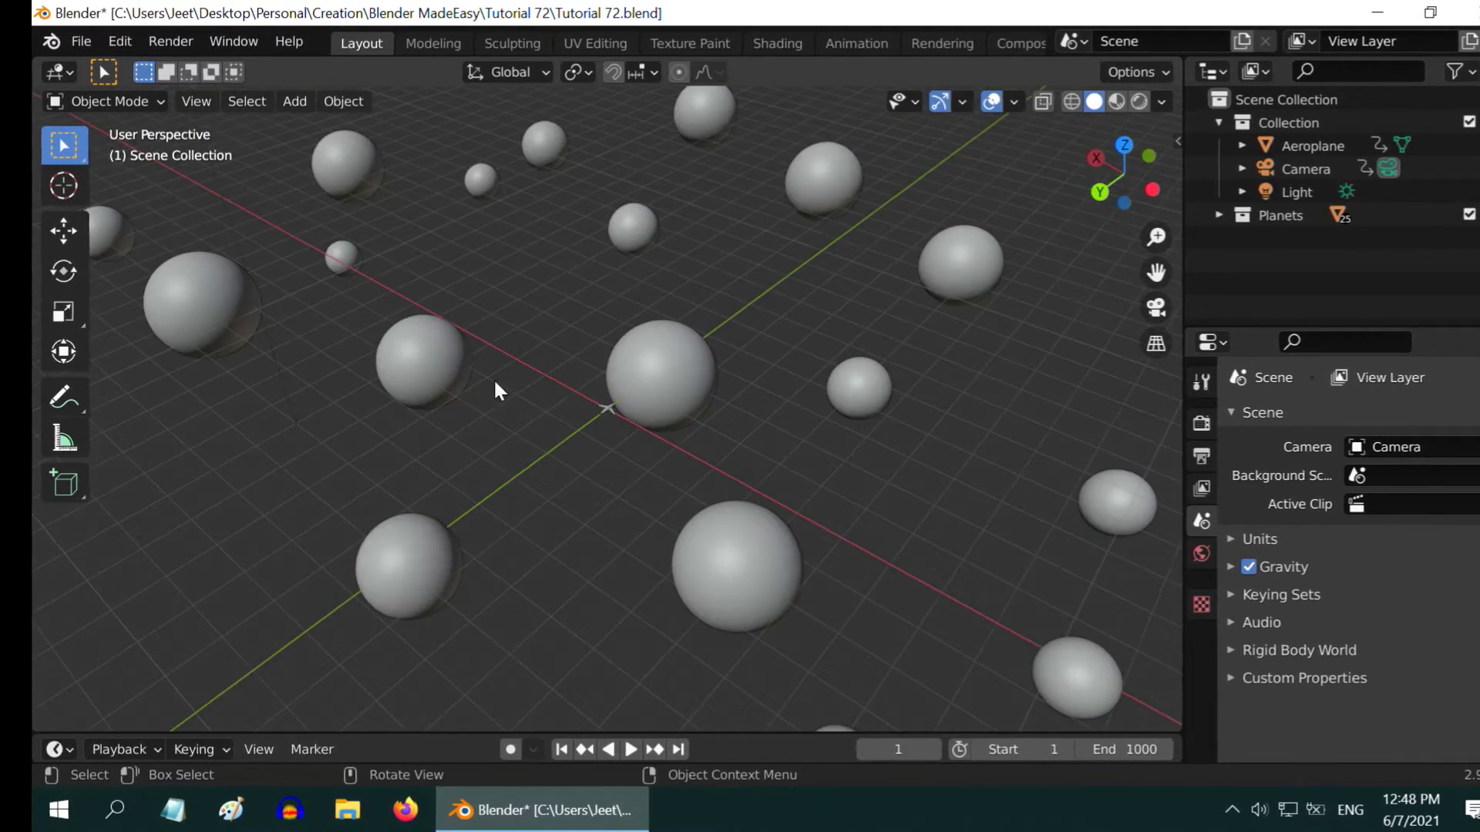
pyautogui.scroll(3, 753, 443)
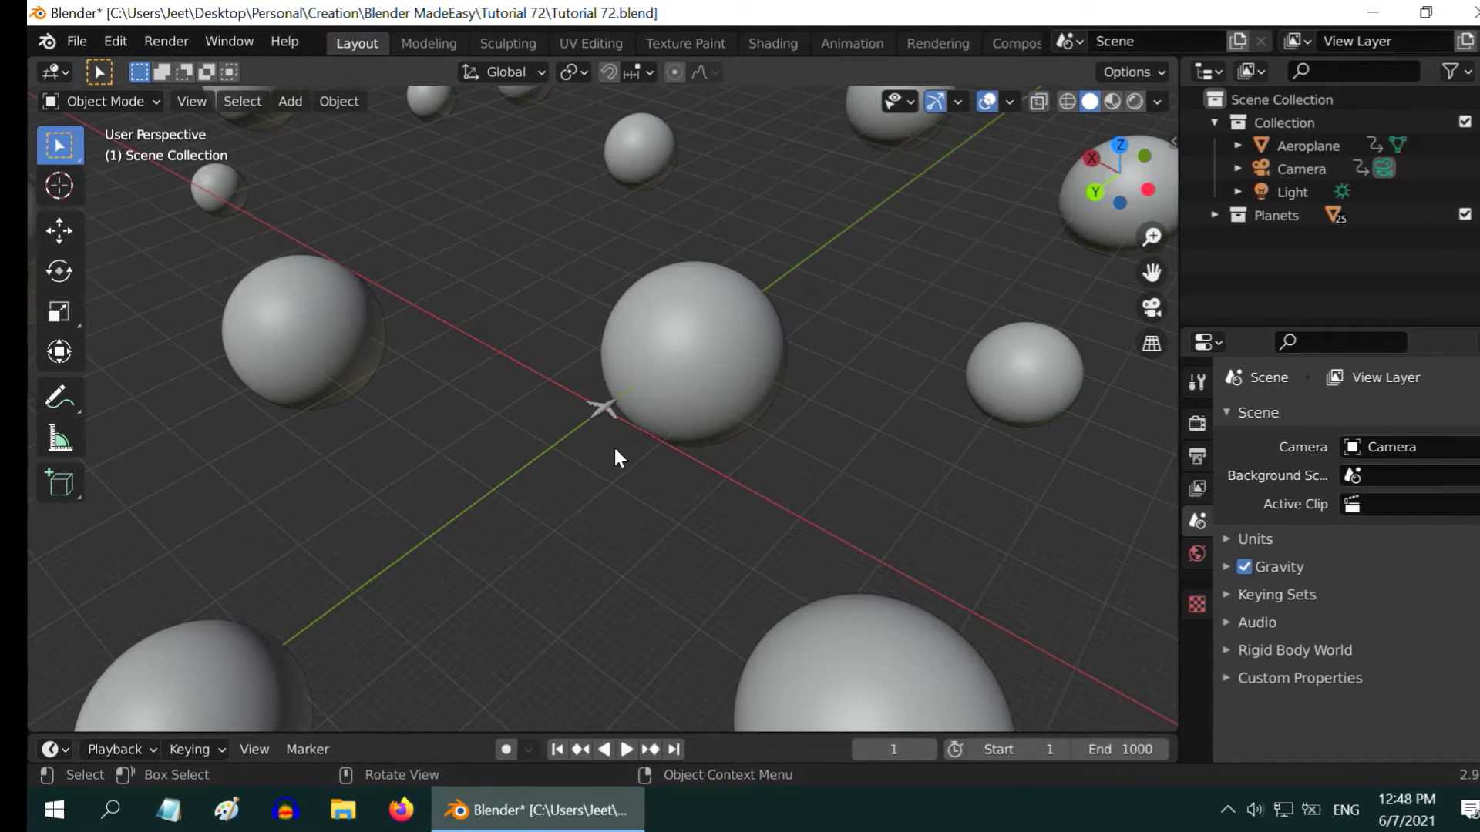
pyautogui.scroll(3, 600, 468)
pyautogui.scroll(-5, 598, 470)
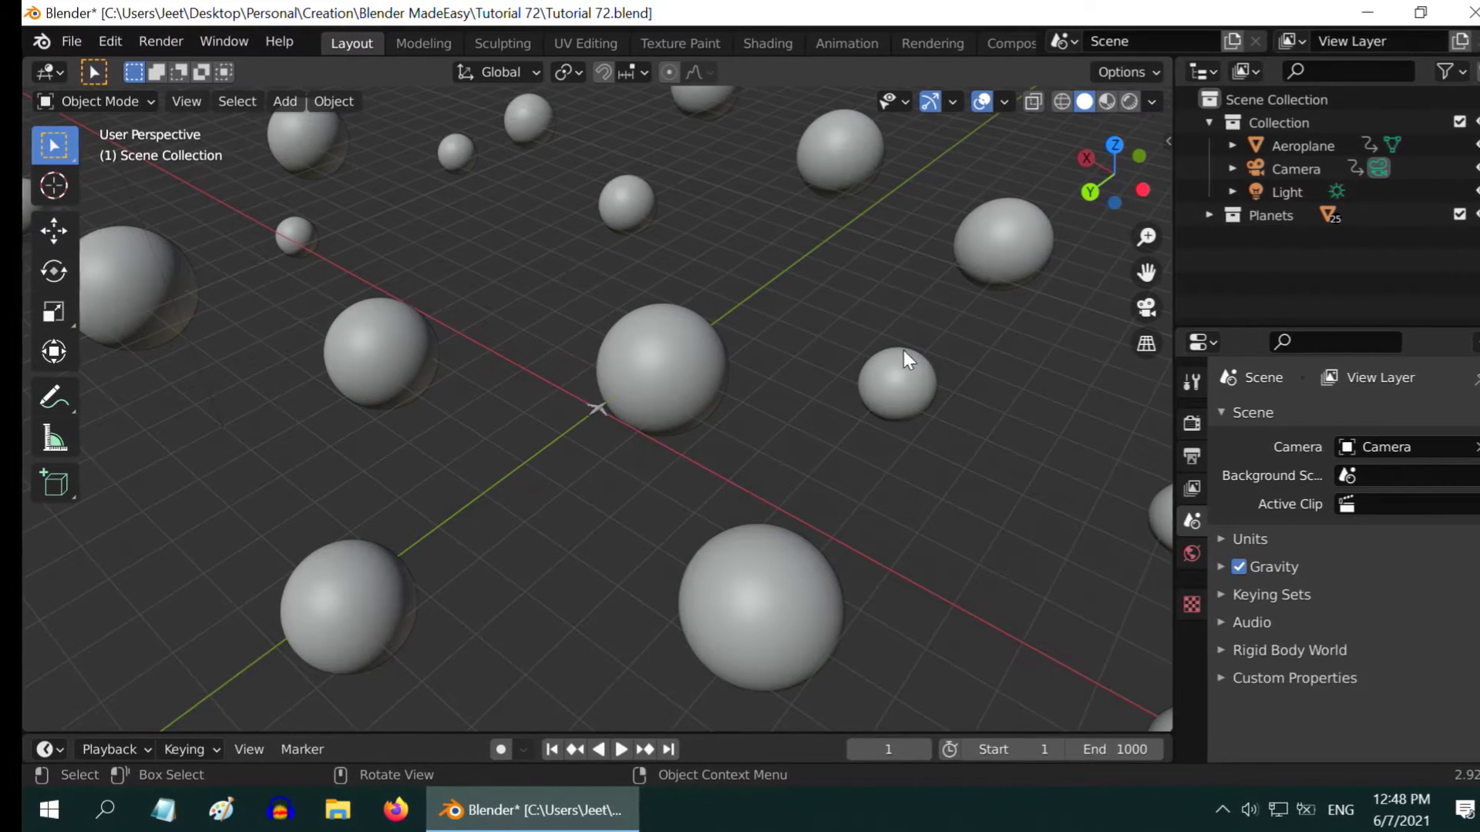
pyautogui.scroll(3, 903, 350)
pyautogui.scroll(-3, 896, 341)
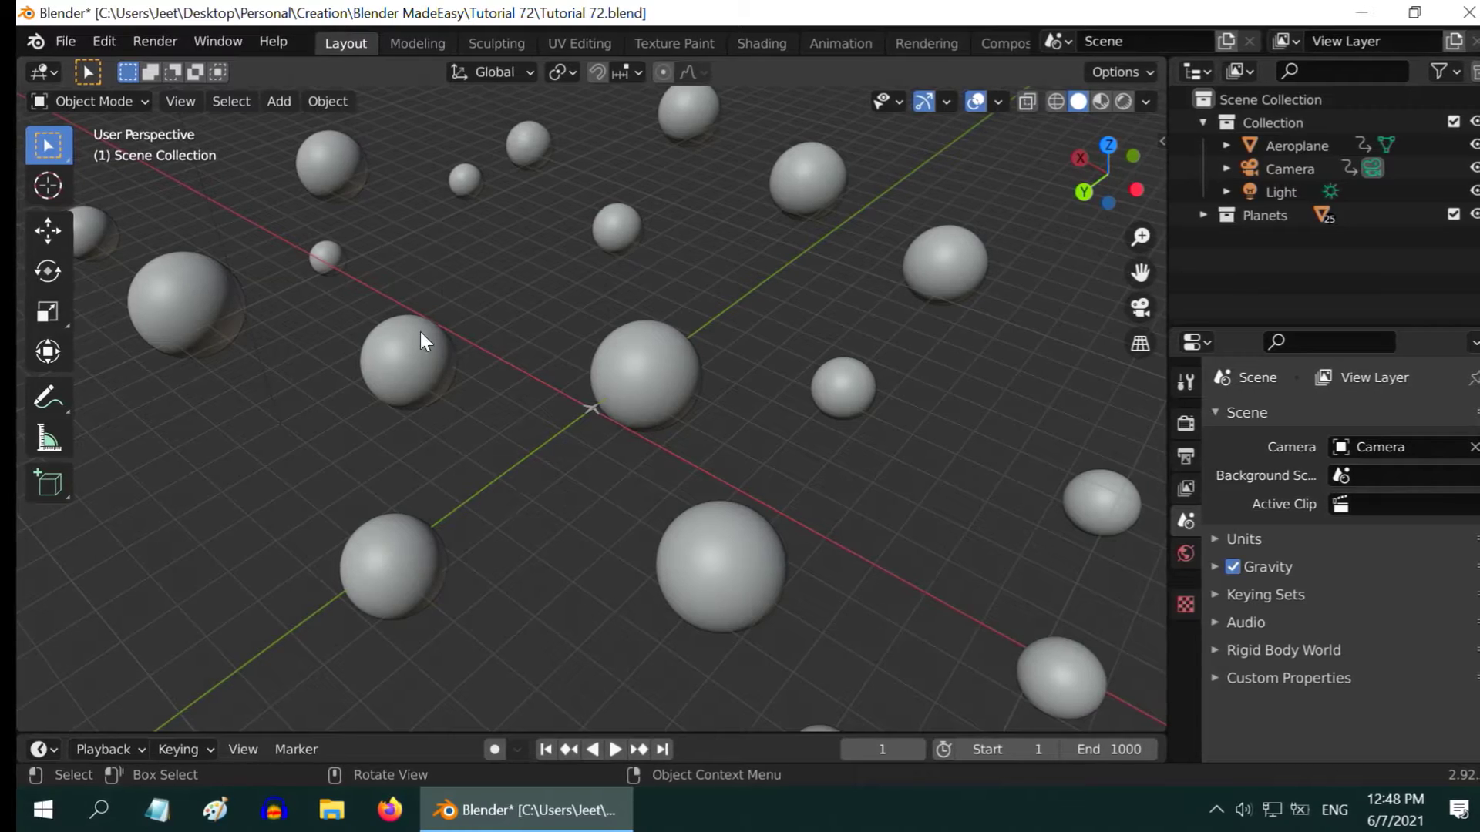
pyautogui.moveTo(457, 427); pyautogui.dragTo(497, 454, button='middle')
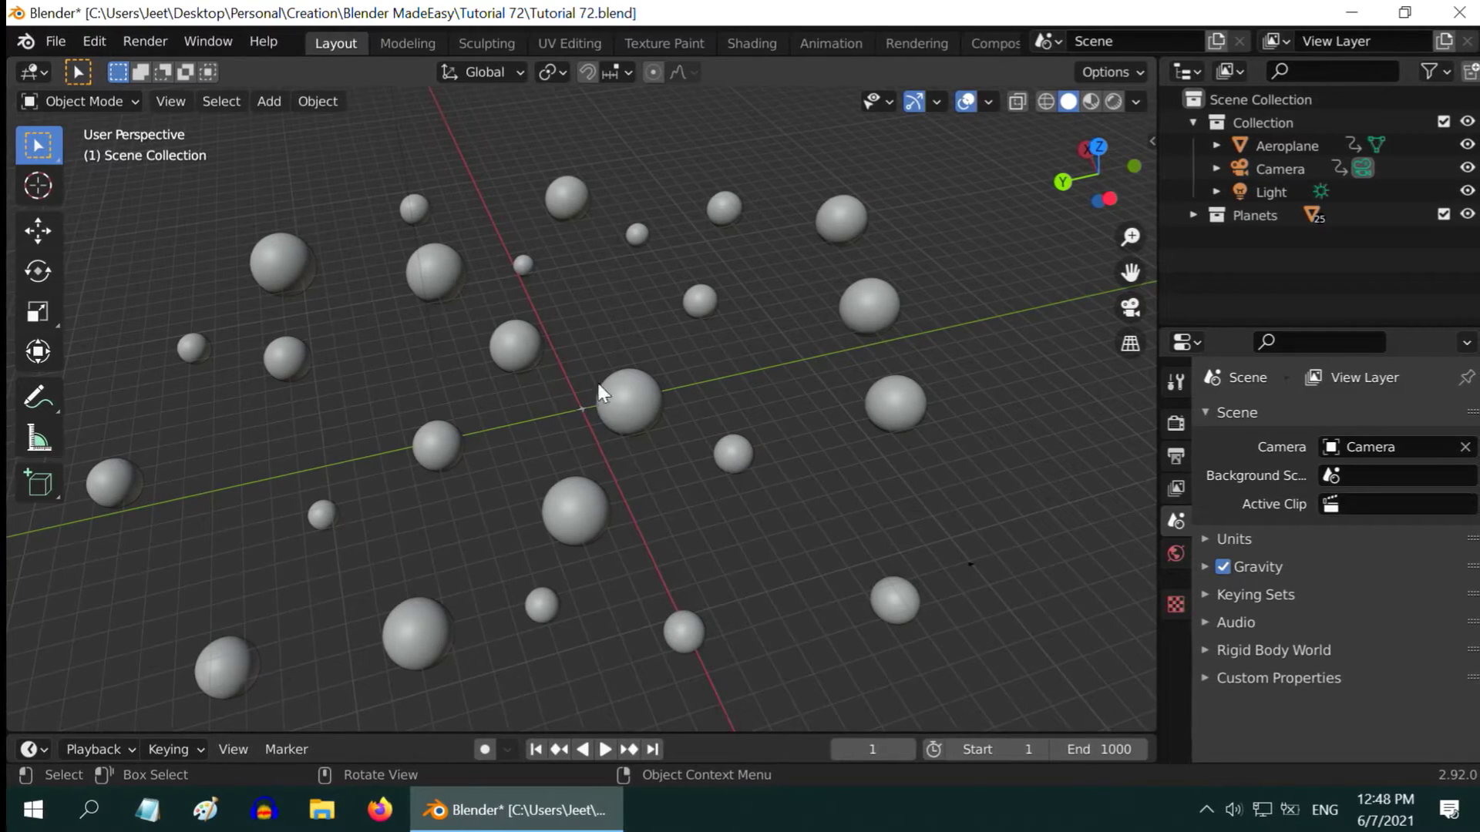
# Add a Bezier curve to the scene at the origin
pyautogui.click(270, 100)
pyautogui.moveTo(280, 153)
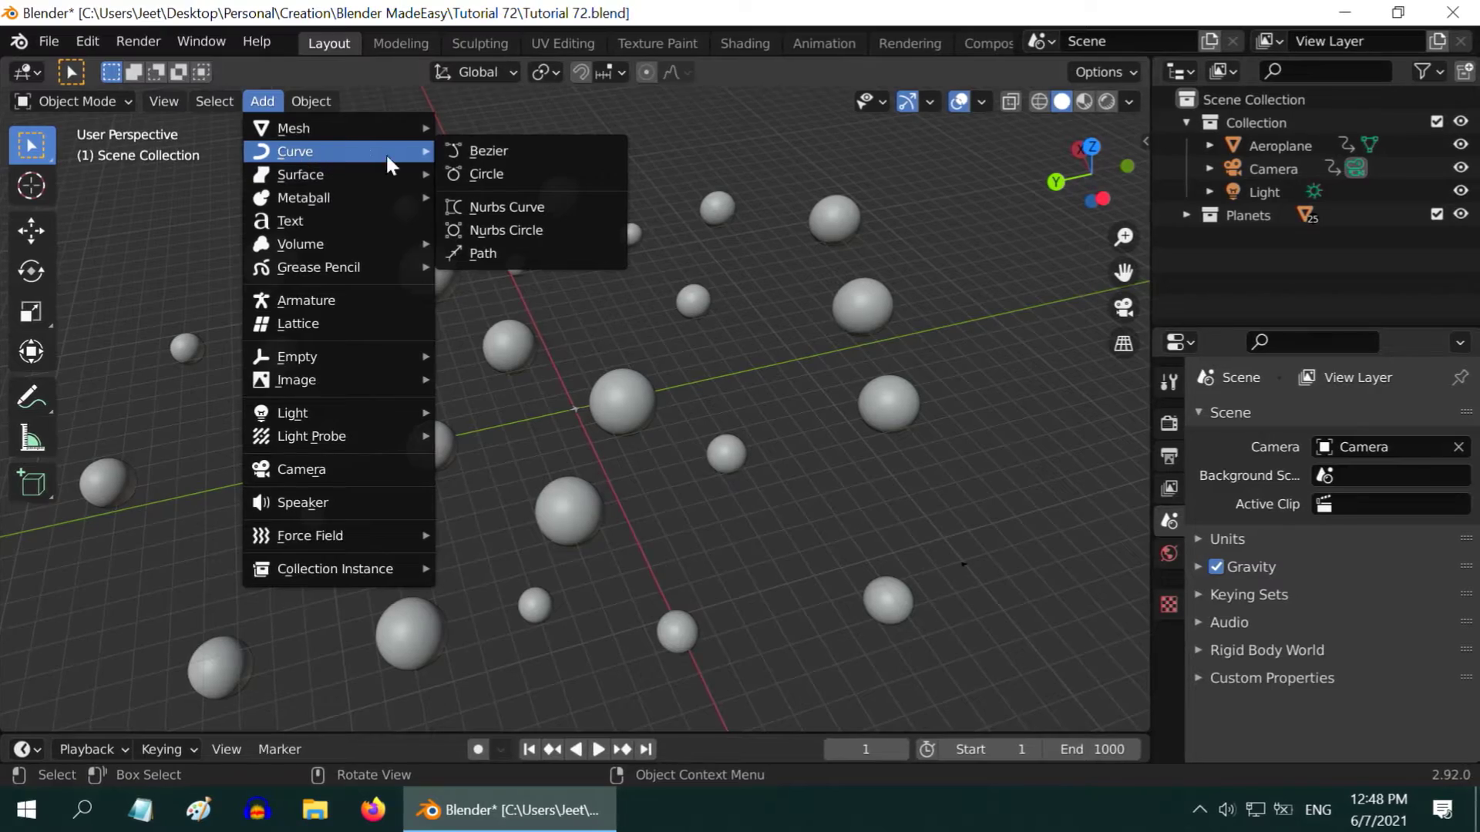
pyautogui.click(485, 150)
pyautogui.scroll(8, 590, 447)
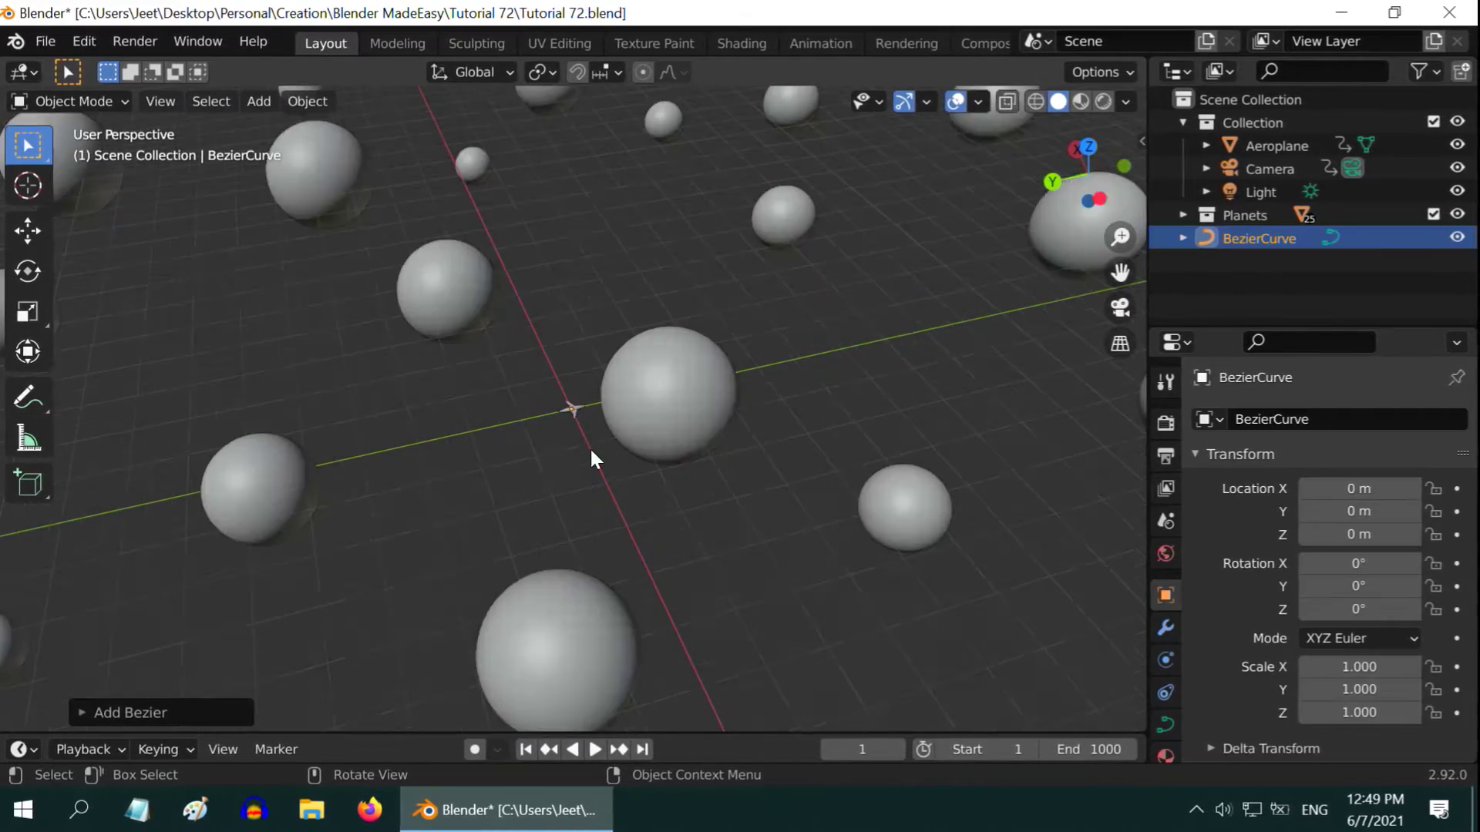
pyautogui.scroll(-6, 566, 422)
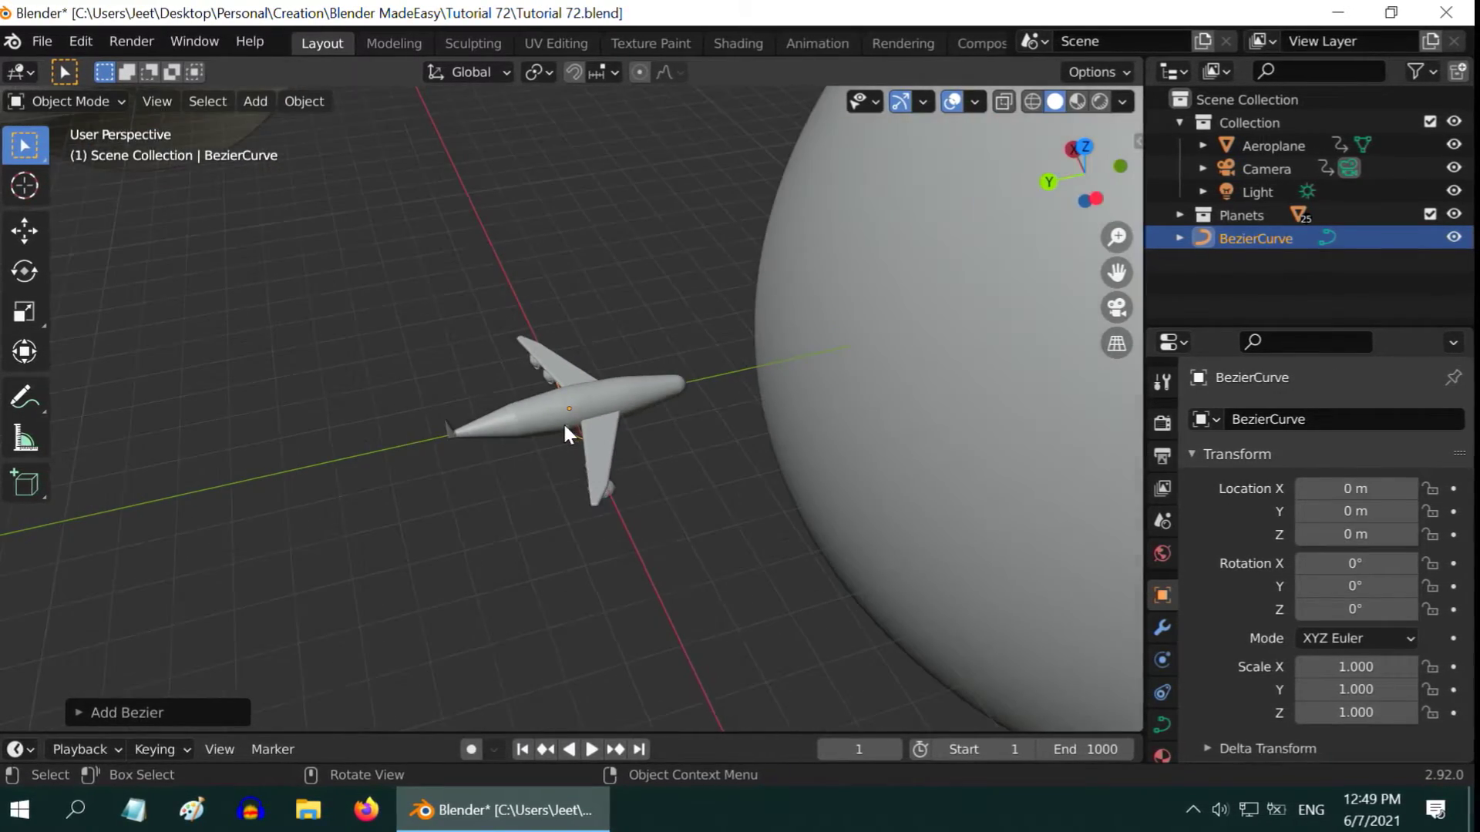
# Scale the Bezier curve by 20 using S20
pyautogui.write('s20')
pyautogui.press('Return')
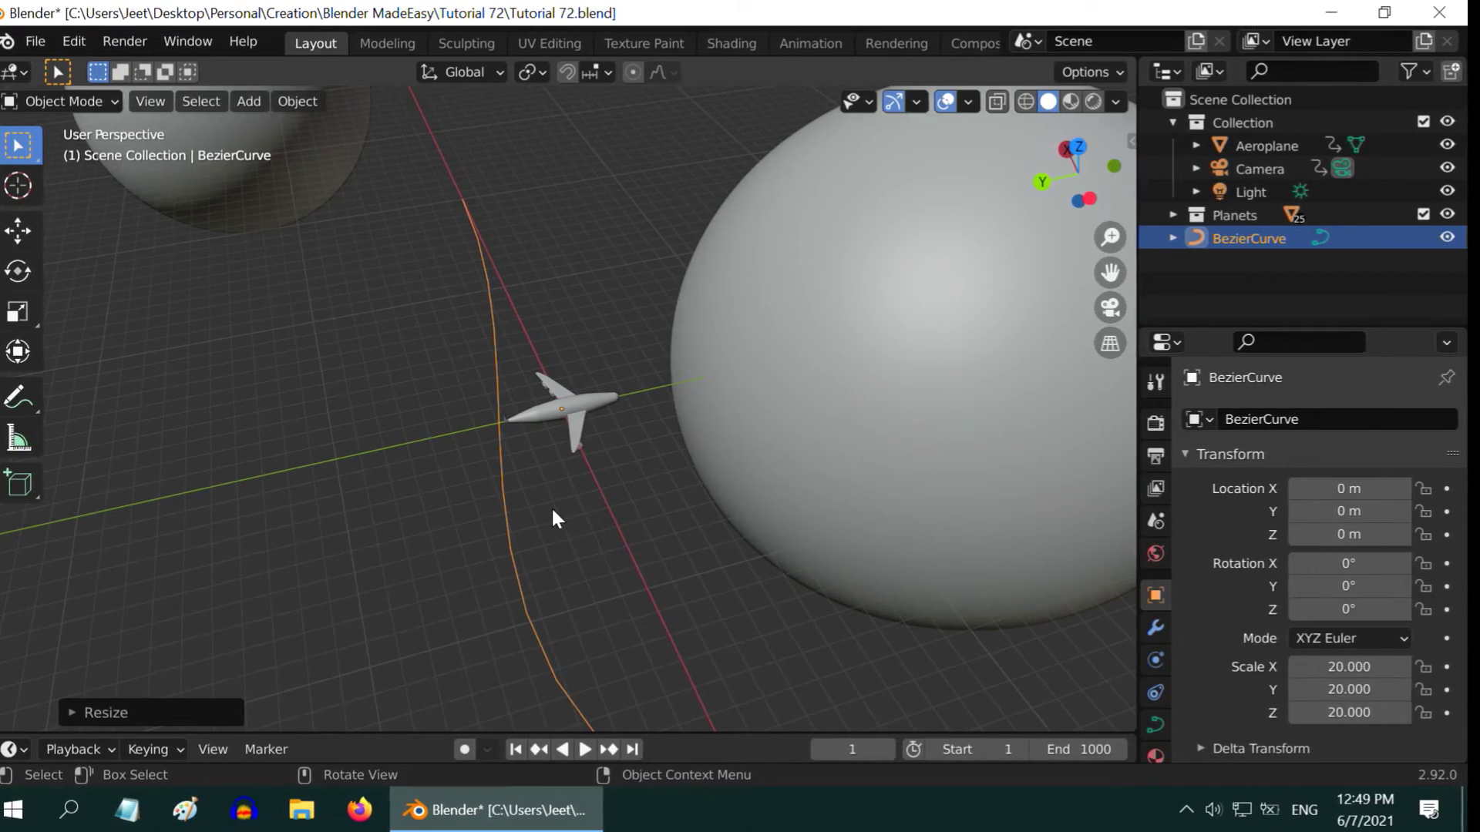
pyautogui.scroll(-4, 551, 506)
pyautogui.scroll(-5, 519, 324)
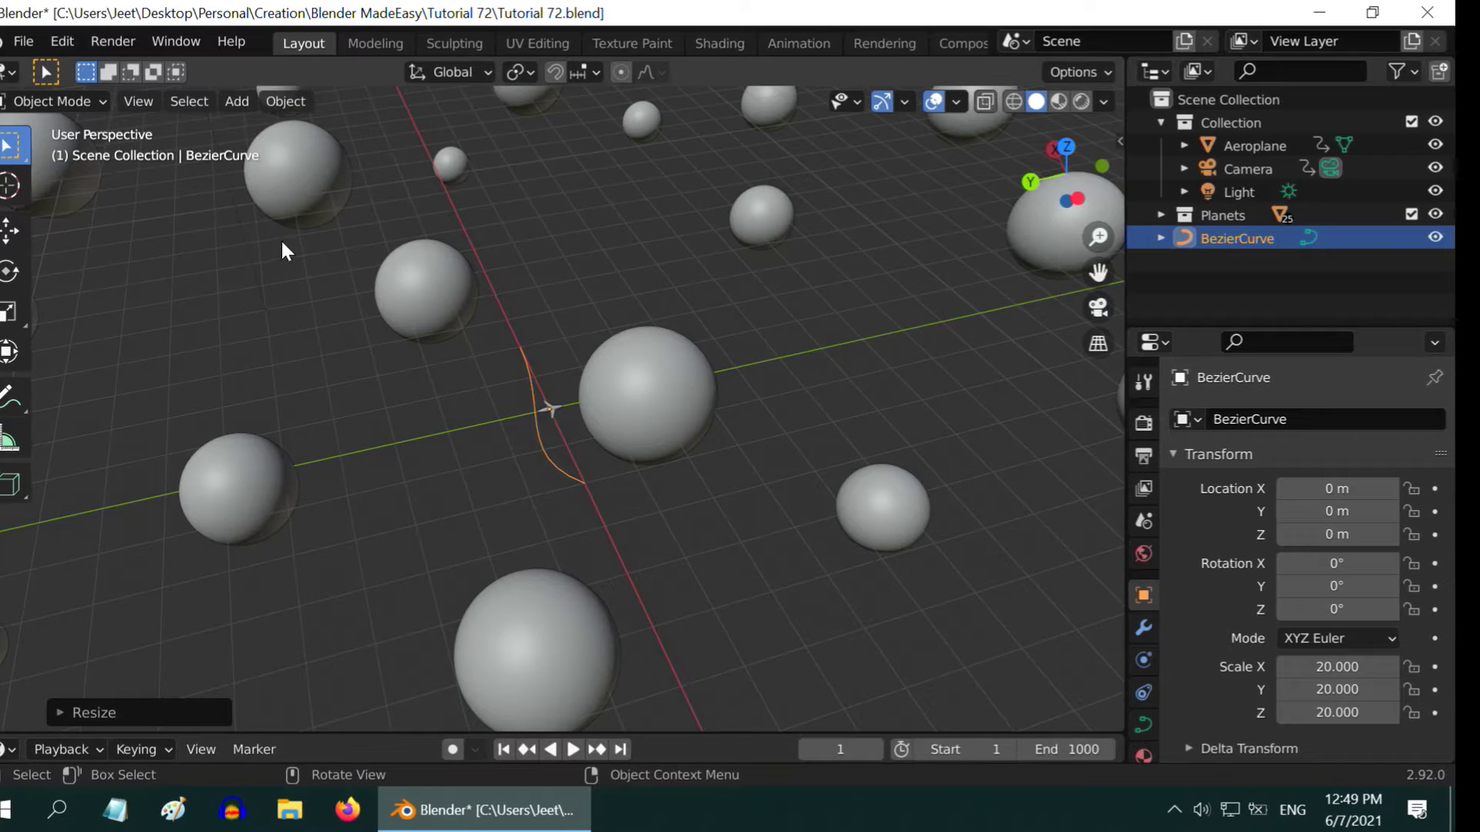
# In Edit Mode and top view, move the curve's end point right and down
pyautogui.click(50, 101)
pyautogui.click(65, 145)
pyautogui.scroll(-3, 448, 409)
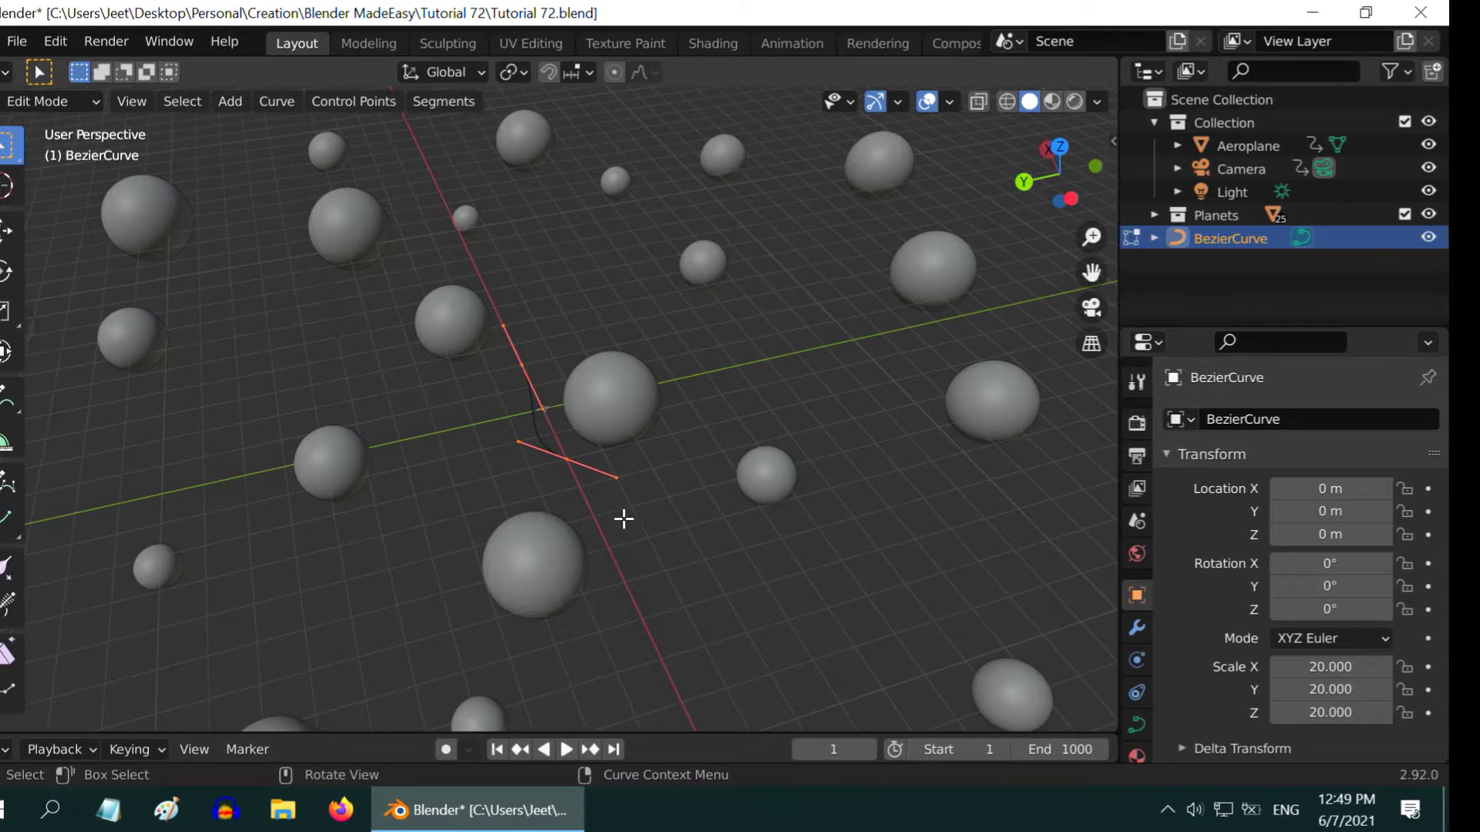
pyautogui.scroll(-2, 624, 519)
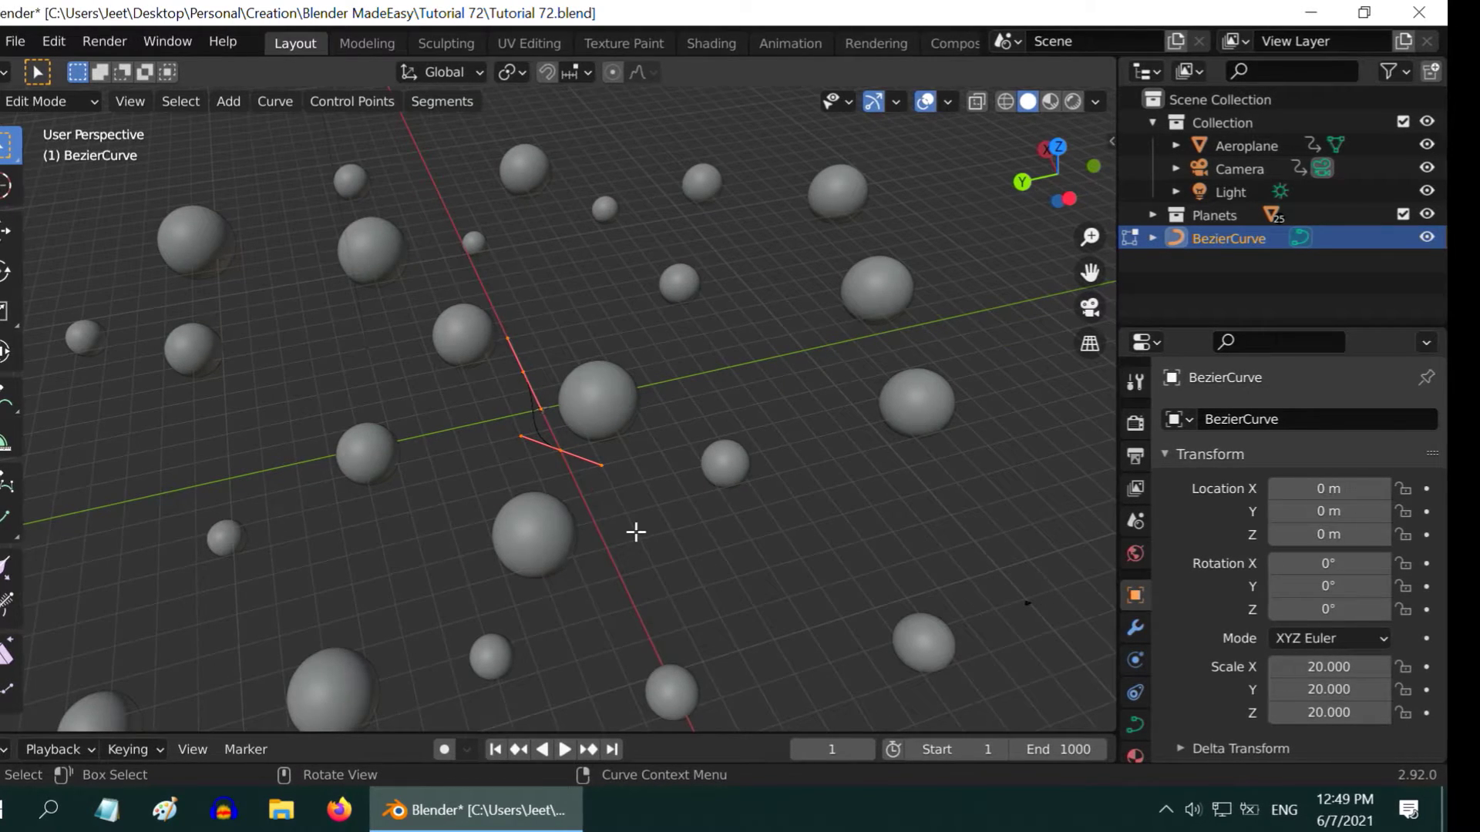
pyautogui.press('KP_7')
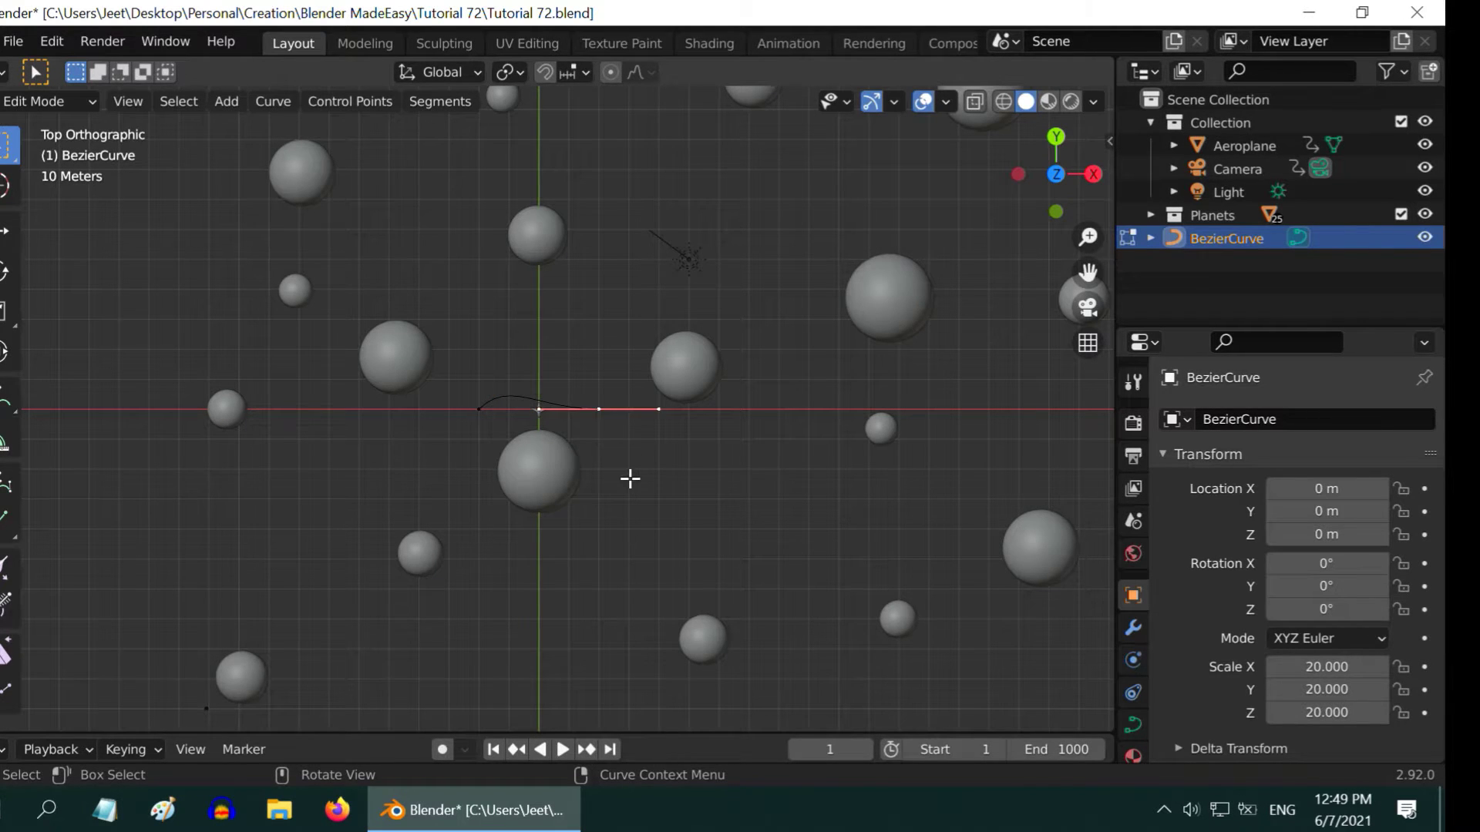
pyautogui.press('g')
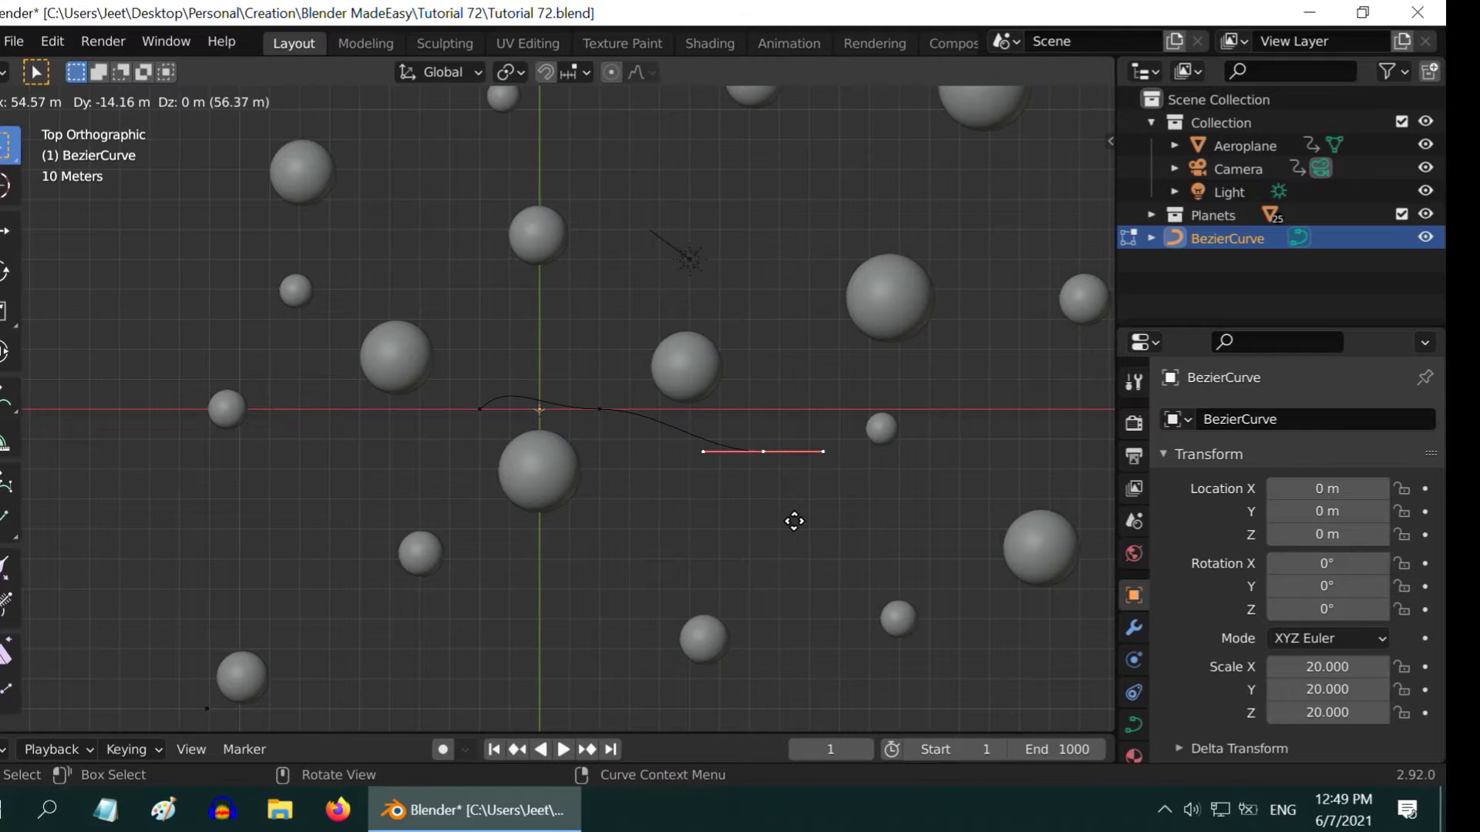
pyautogui.click(795, 521)
# Extrude three new control points from the curve end, weaving up between the planets
pyautogui.press('g')
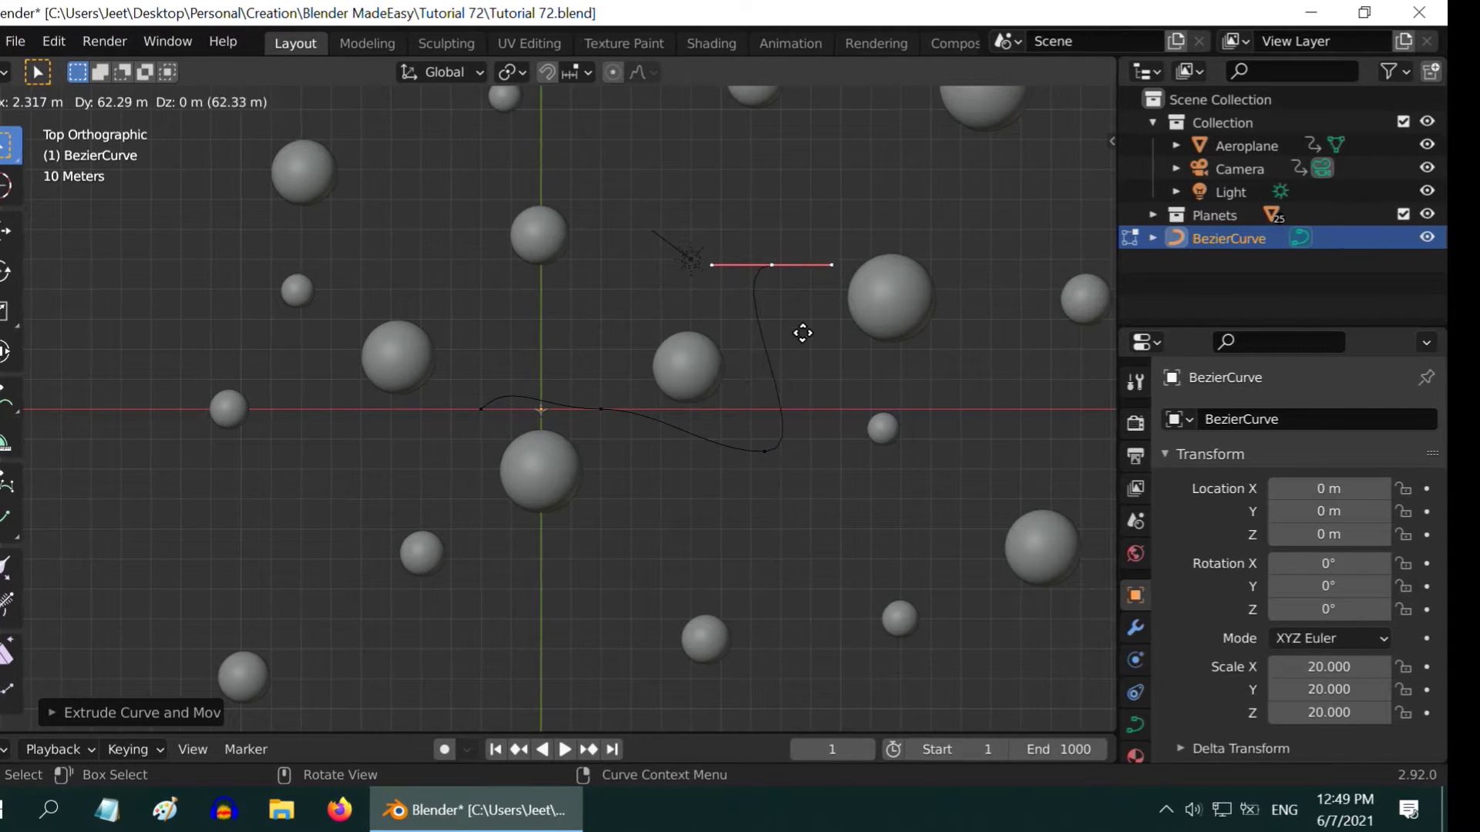
pyautogui.click(803, 333)
pyautogui.scroll(-4, 803, 333)
pyautogui.press('e')
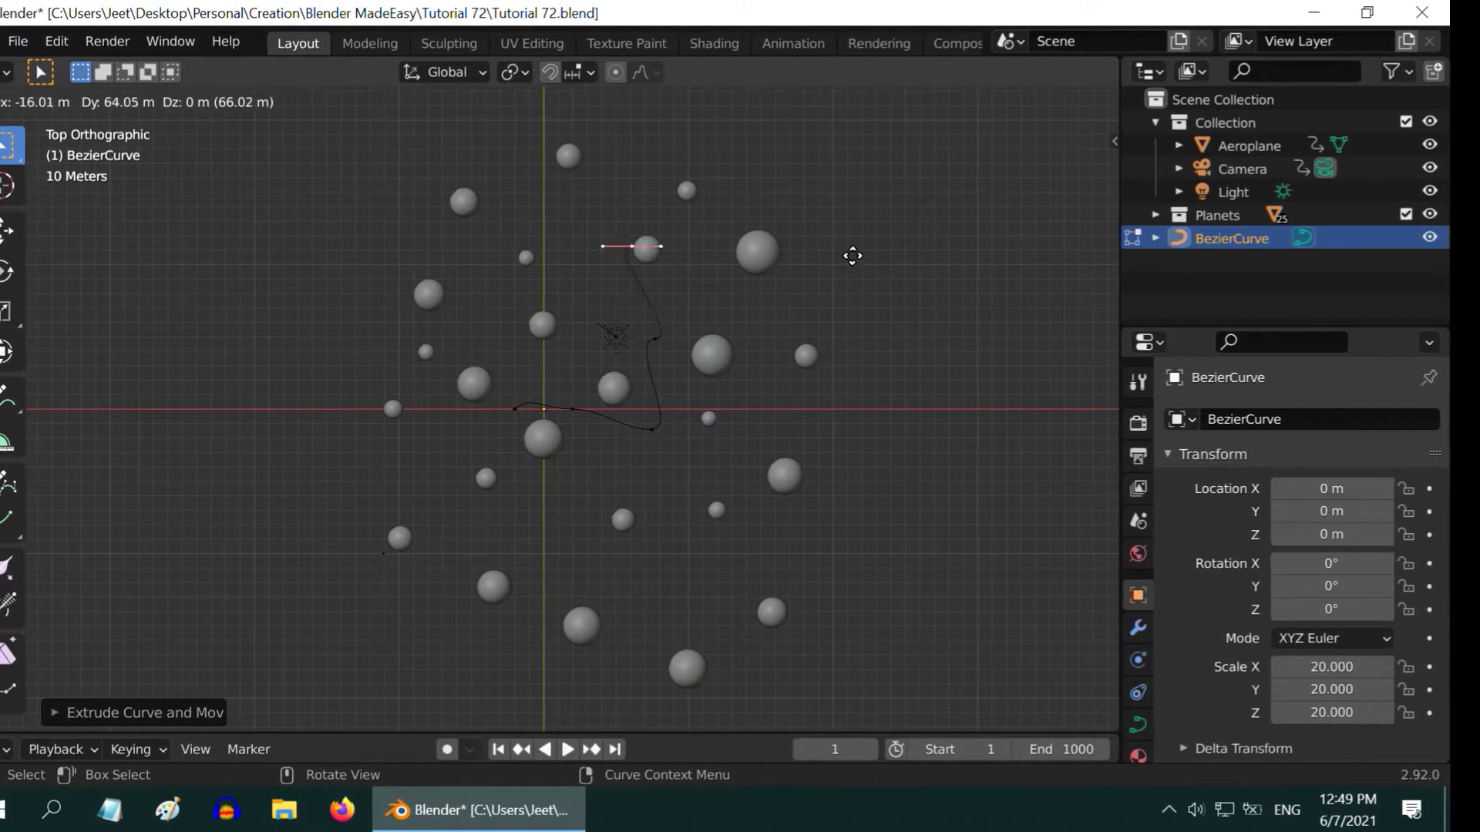
pyautogui.click(830, 251)
pyautogui.press('e')
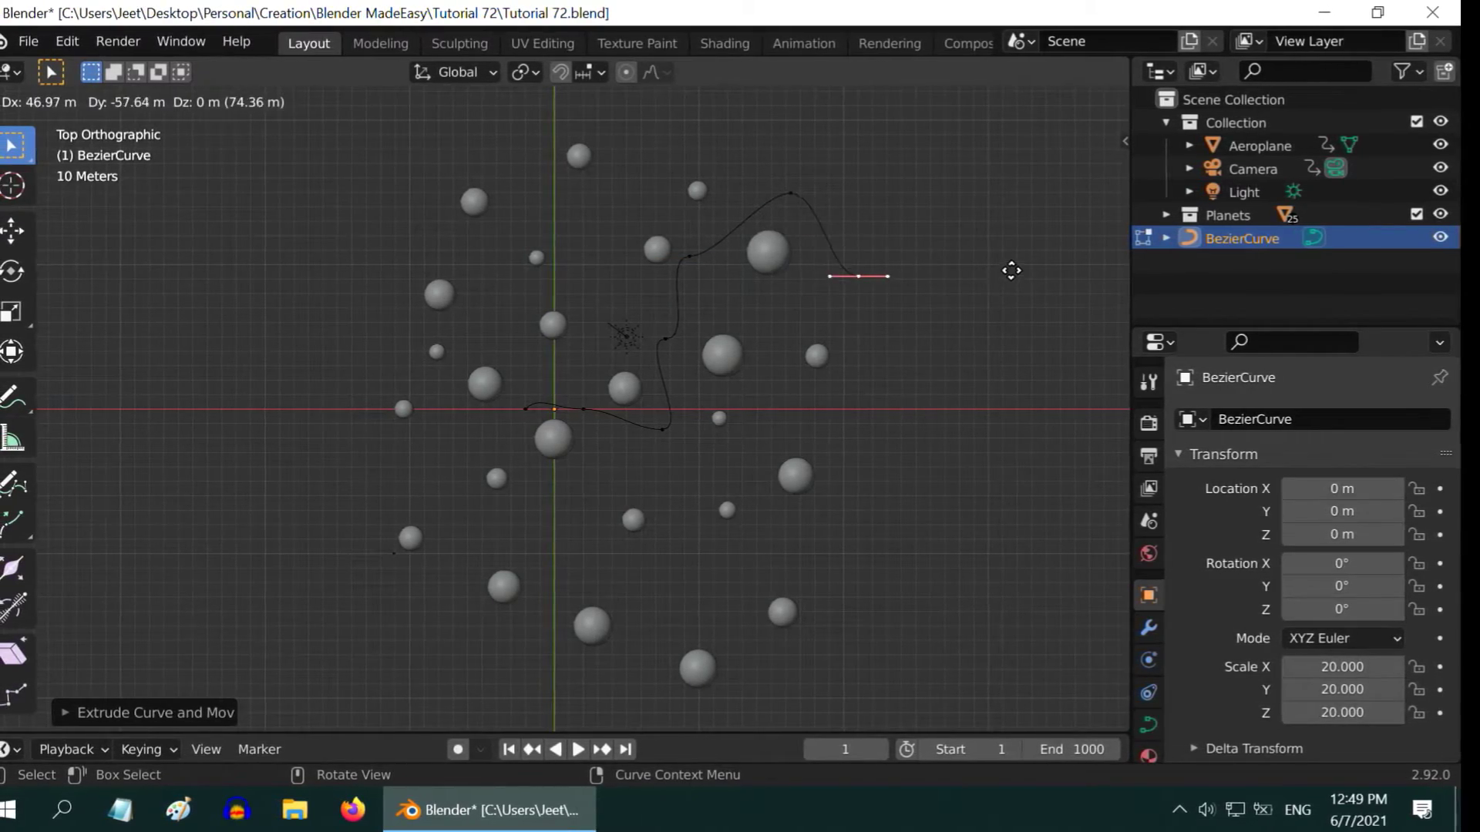
pyautogui.click(1001, 271)
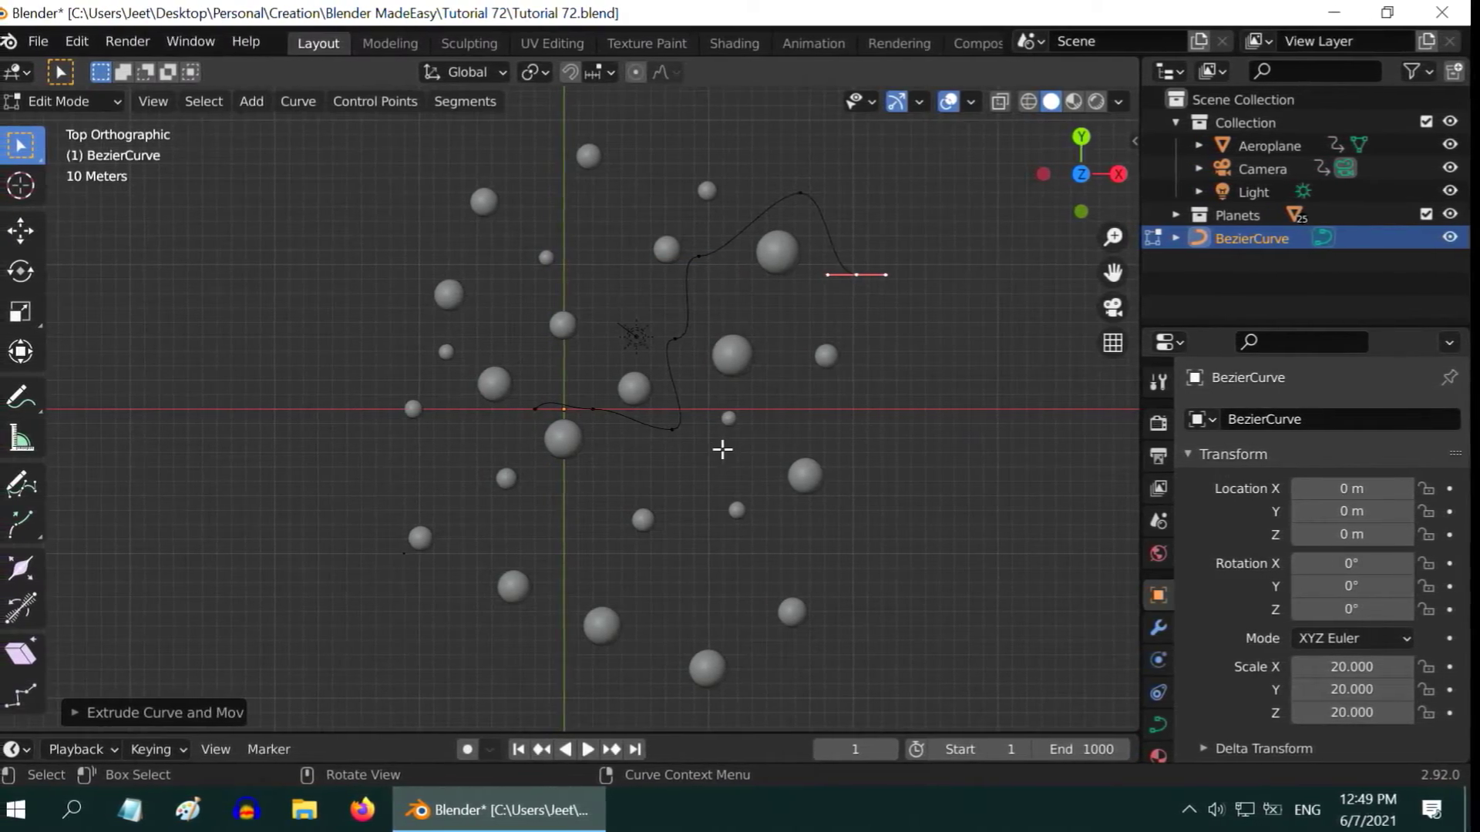
pyautogui.scroll(3, 724, 451)
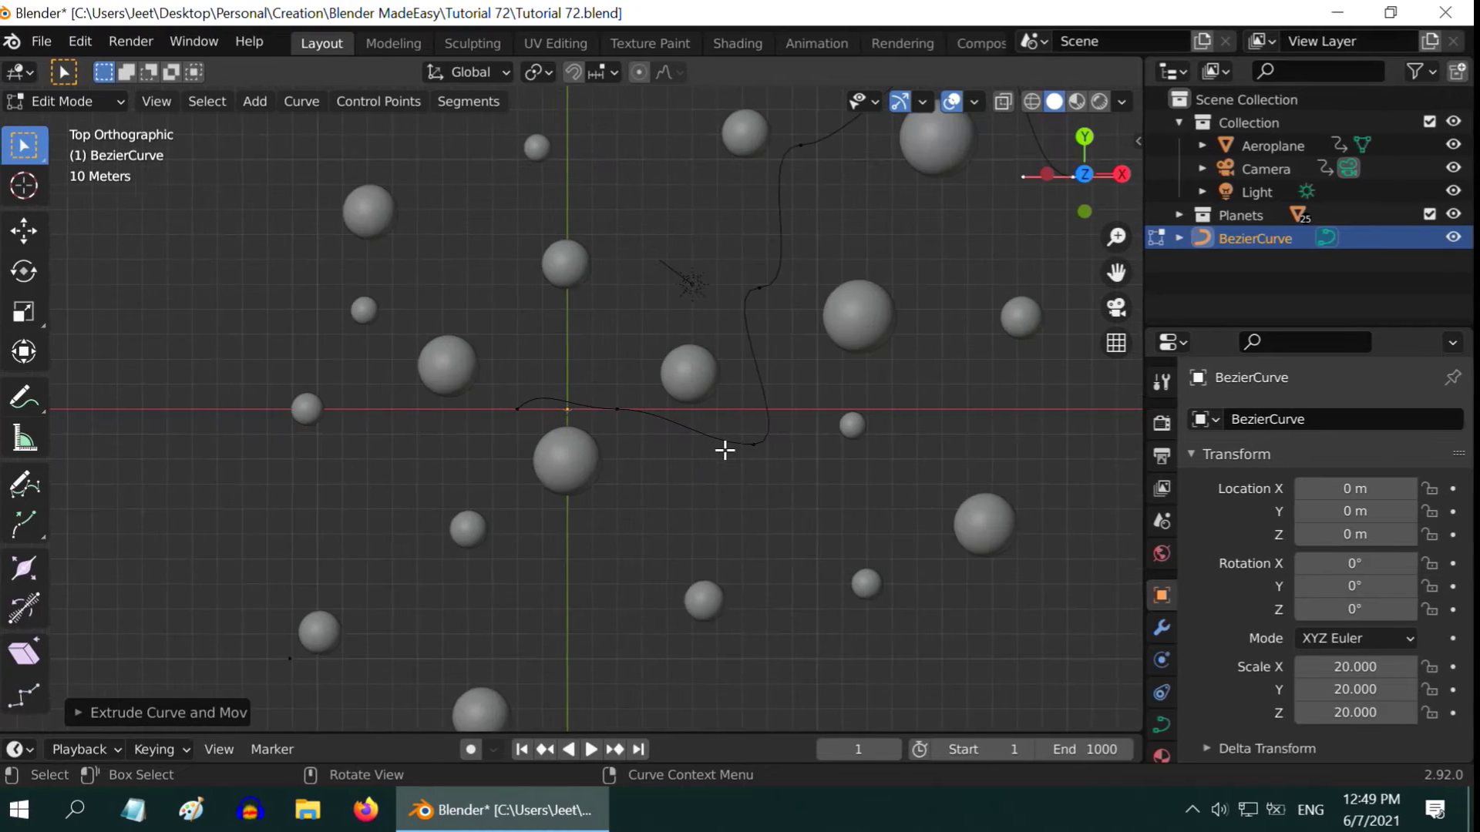
pyautogui.scroll(5, 725, 451)
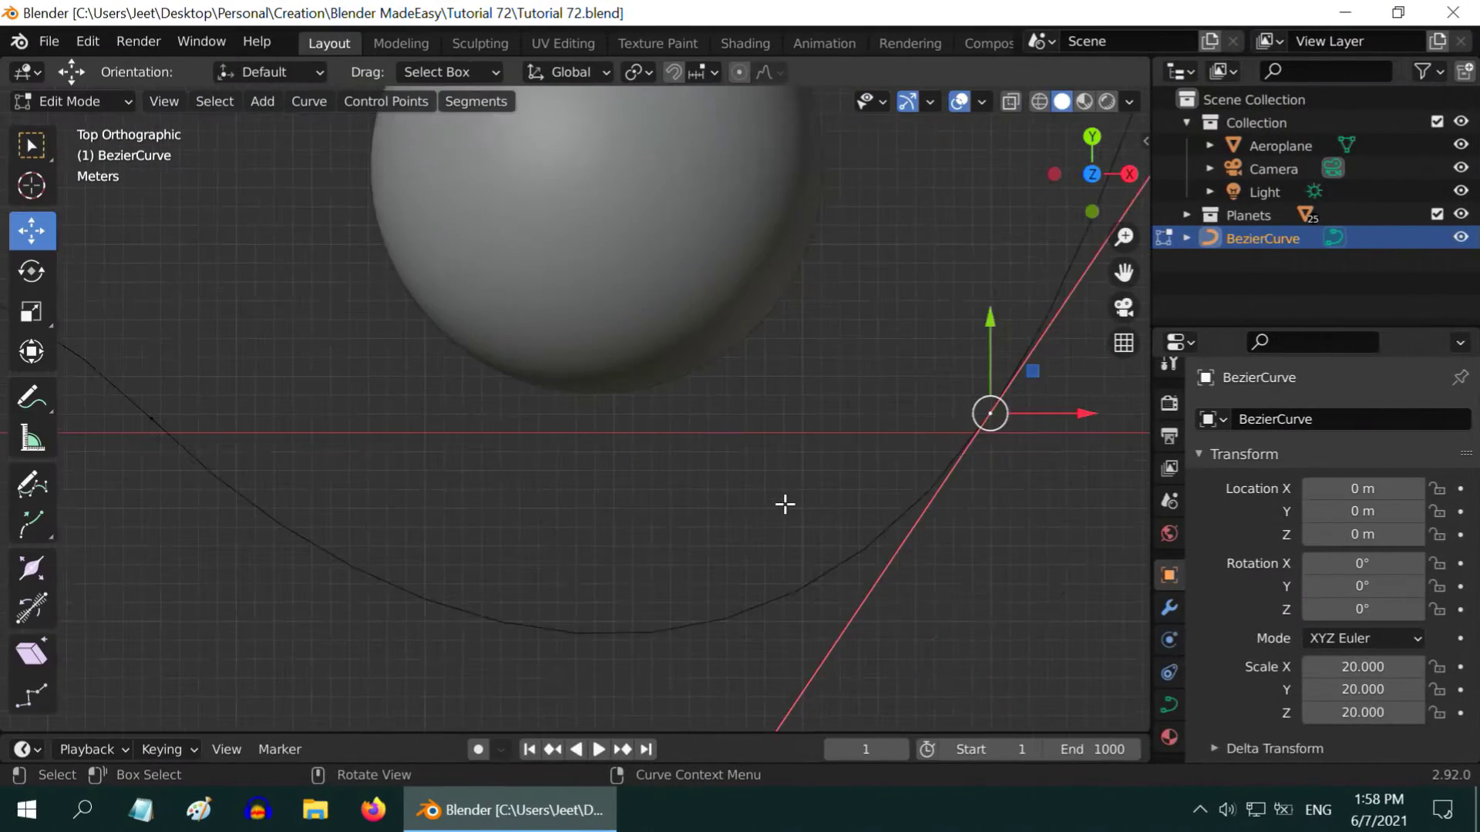
pyautogui.scroll(-10, 784, 504)
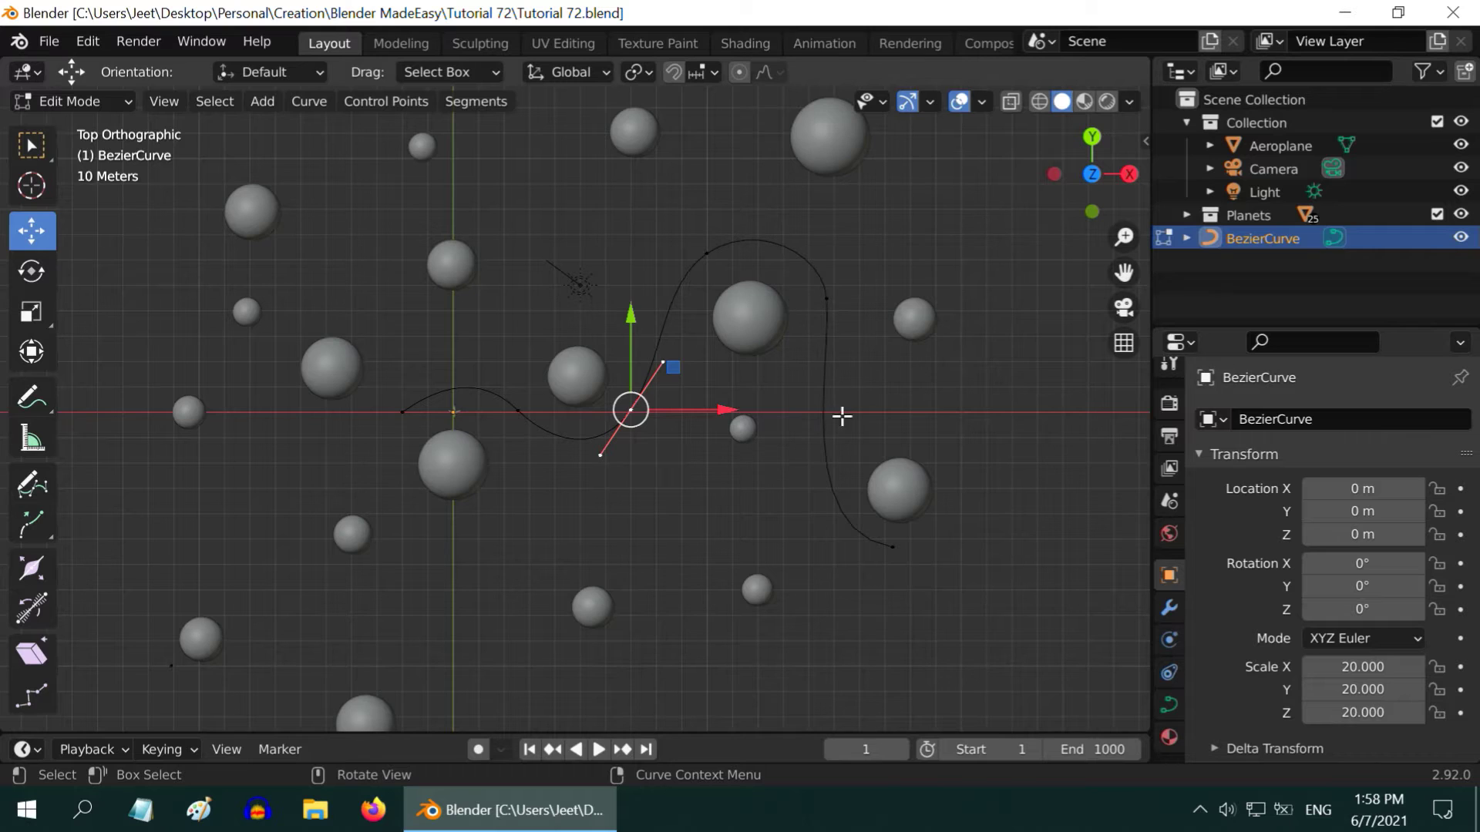
pyautogui.scroll(2, 846, 449)
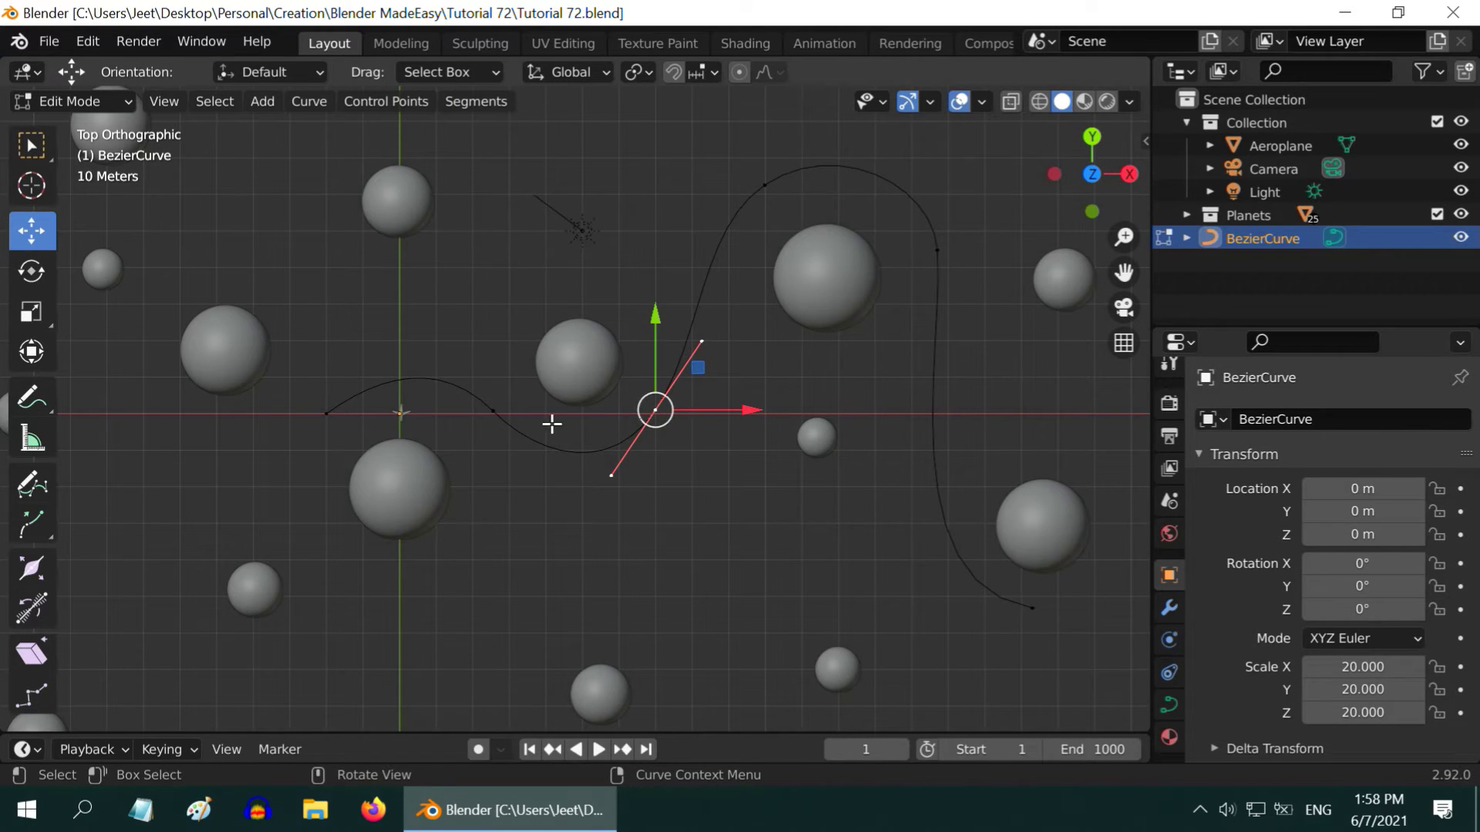
# Return to Object Mode and select the aeroplane
pyautogui.click(44, 102)
pyautogui.click(57, 131)
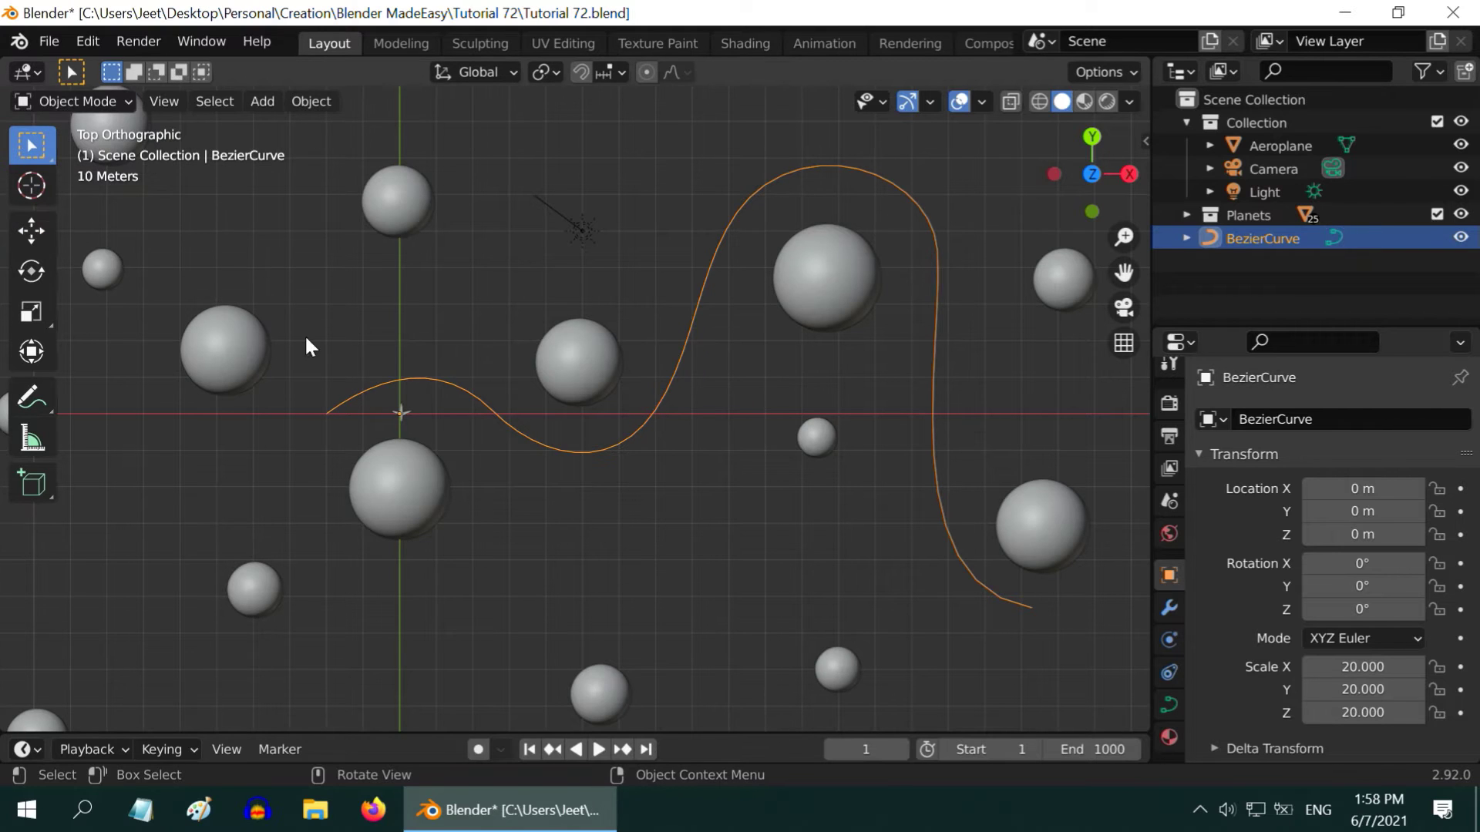
pyautogui.scroll(2, 409, 424)
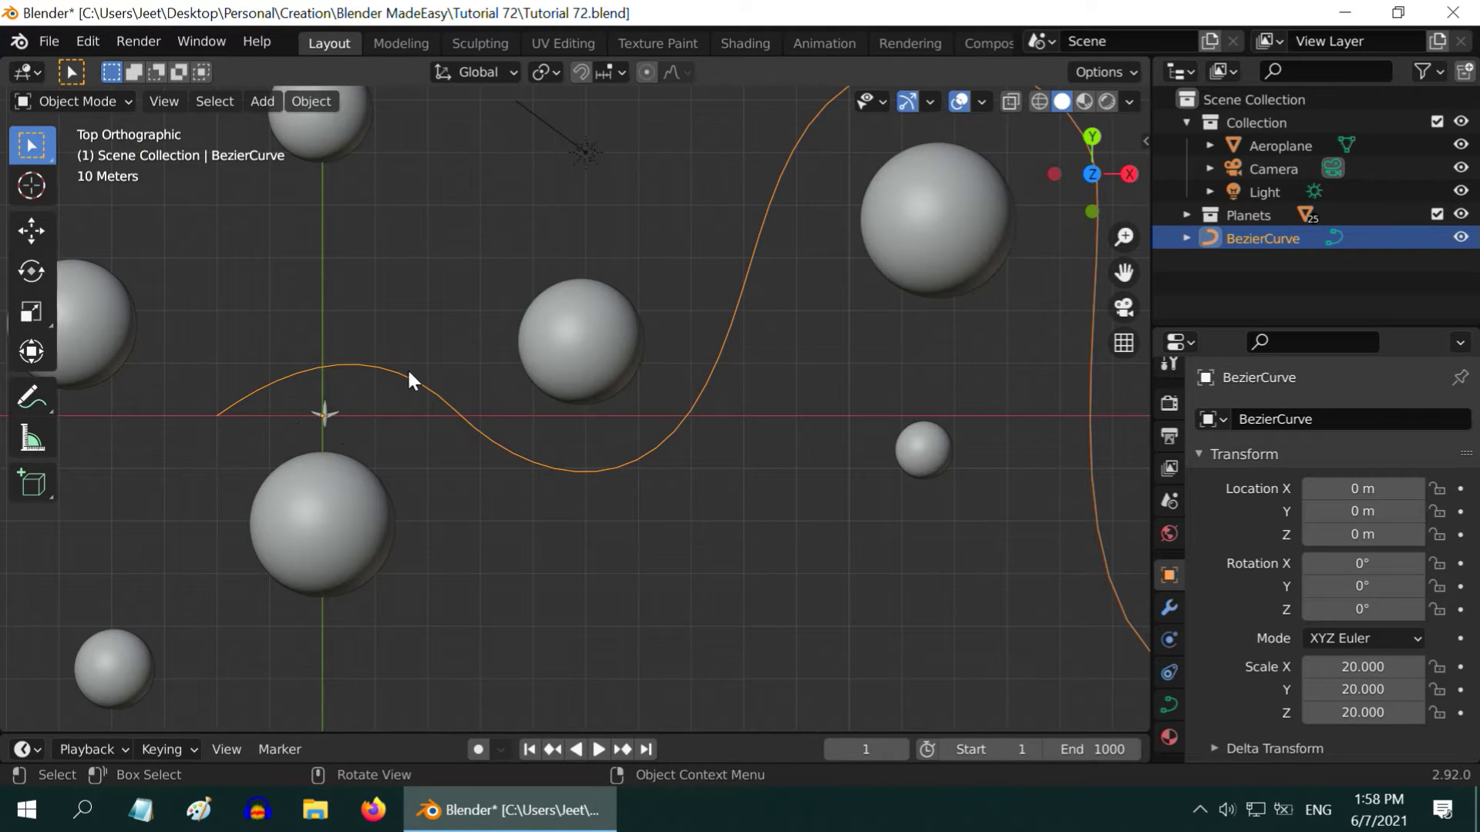
pyautogui.click(325, 415)
pyautogui.scroll(2, 369, 470)
pyautogui.keyDown('shift'); pyautogui.moveTo(370, 470); pyautogui.dragTo(684, 500, button='middle'); pyautogui.keyUp('shift')
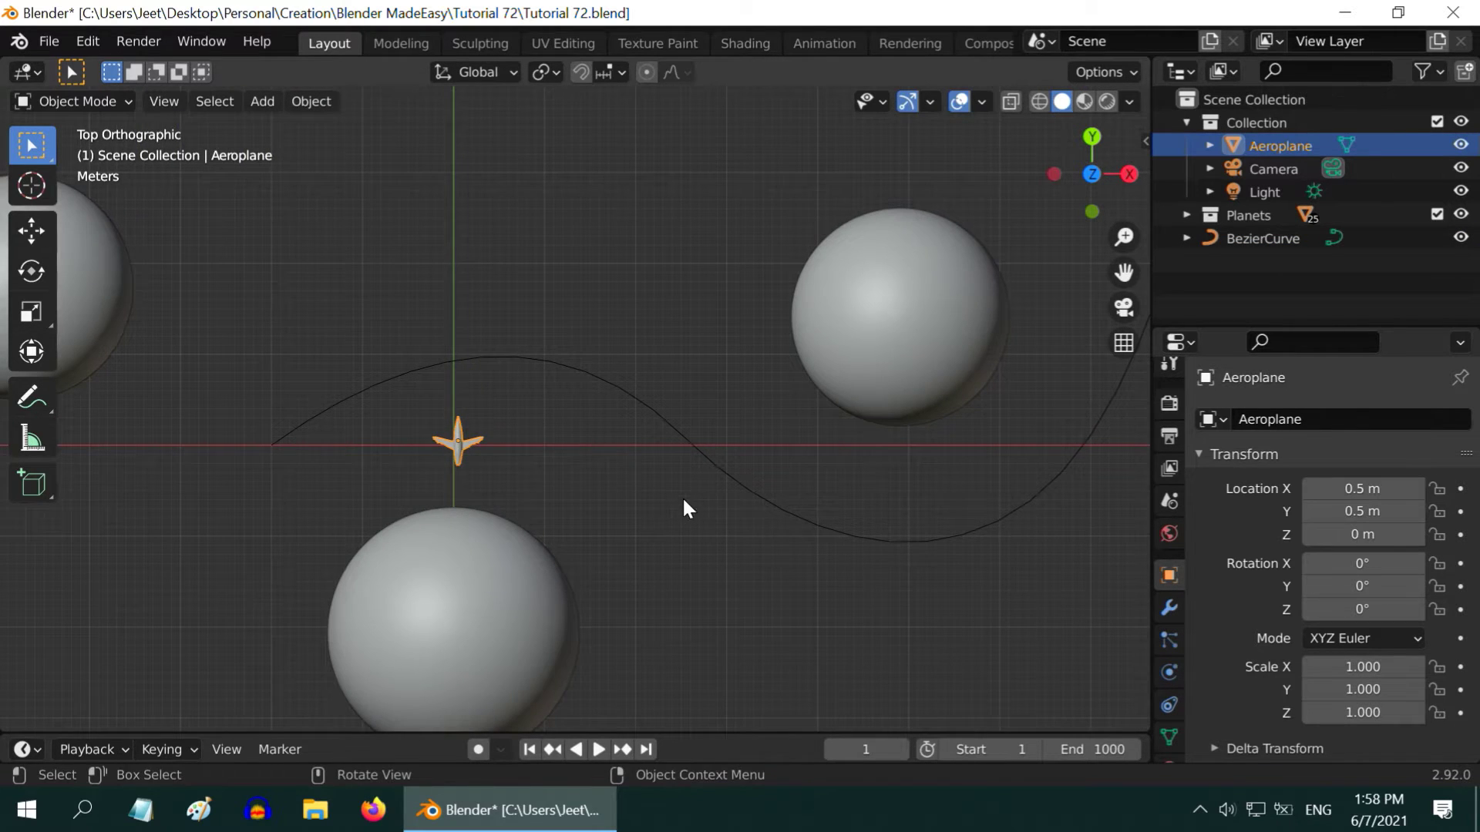
# Give the aeroplane a Follow Path constraint targeting BezierCurve
pyautogui.click(1169, 706)
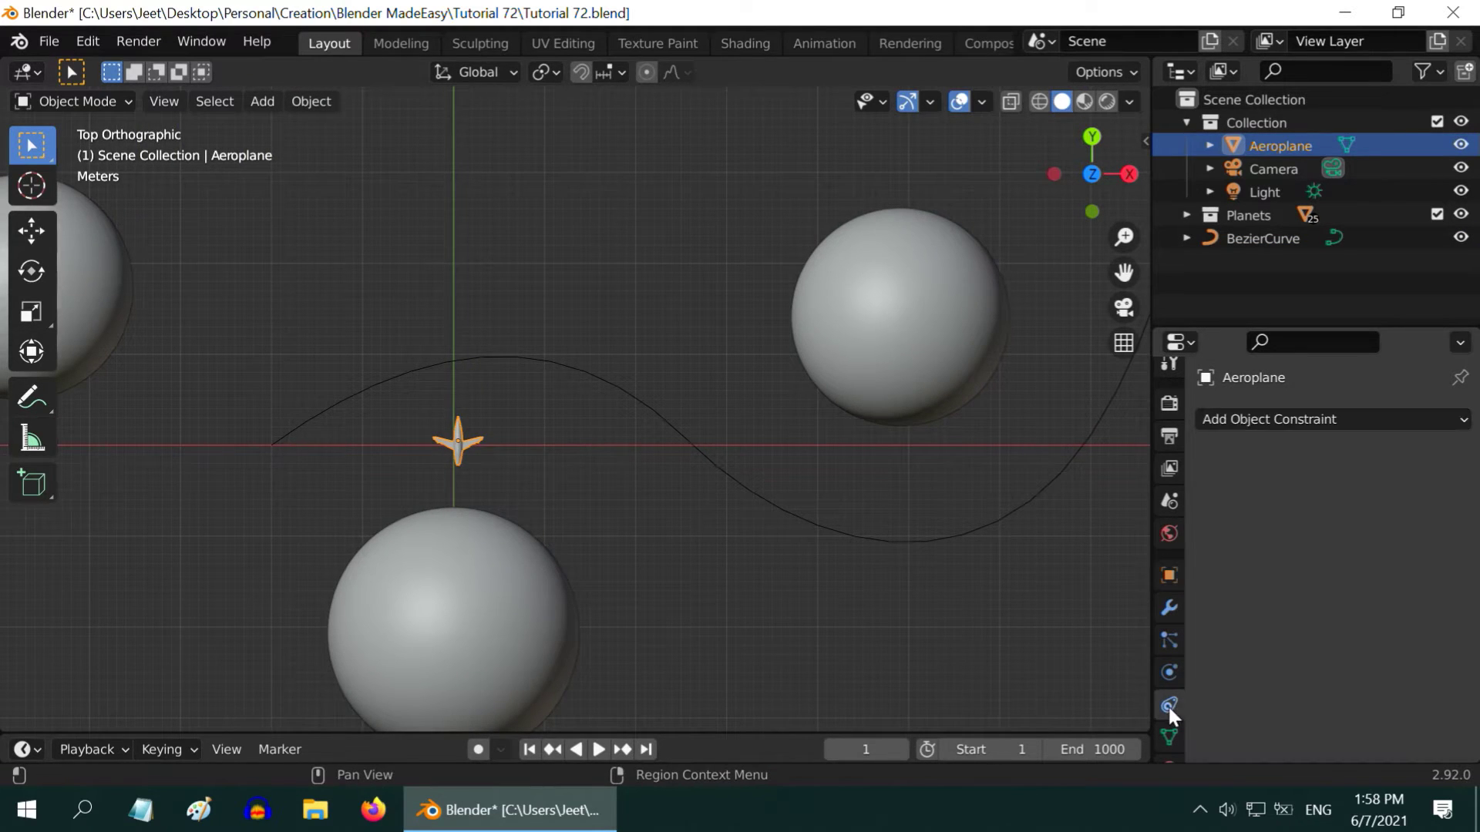
pyautogui.click(1289, 419)
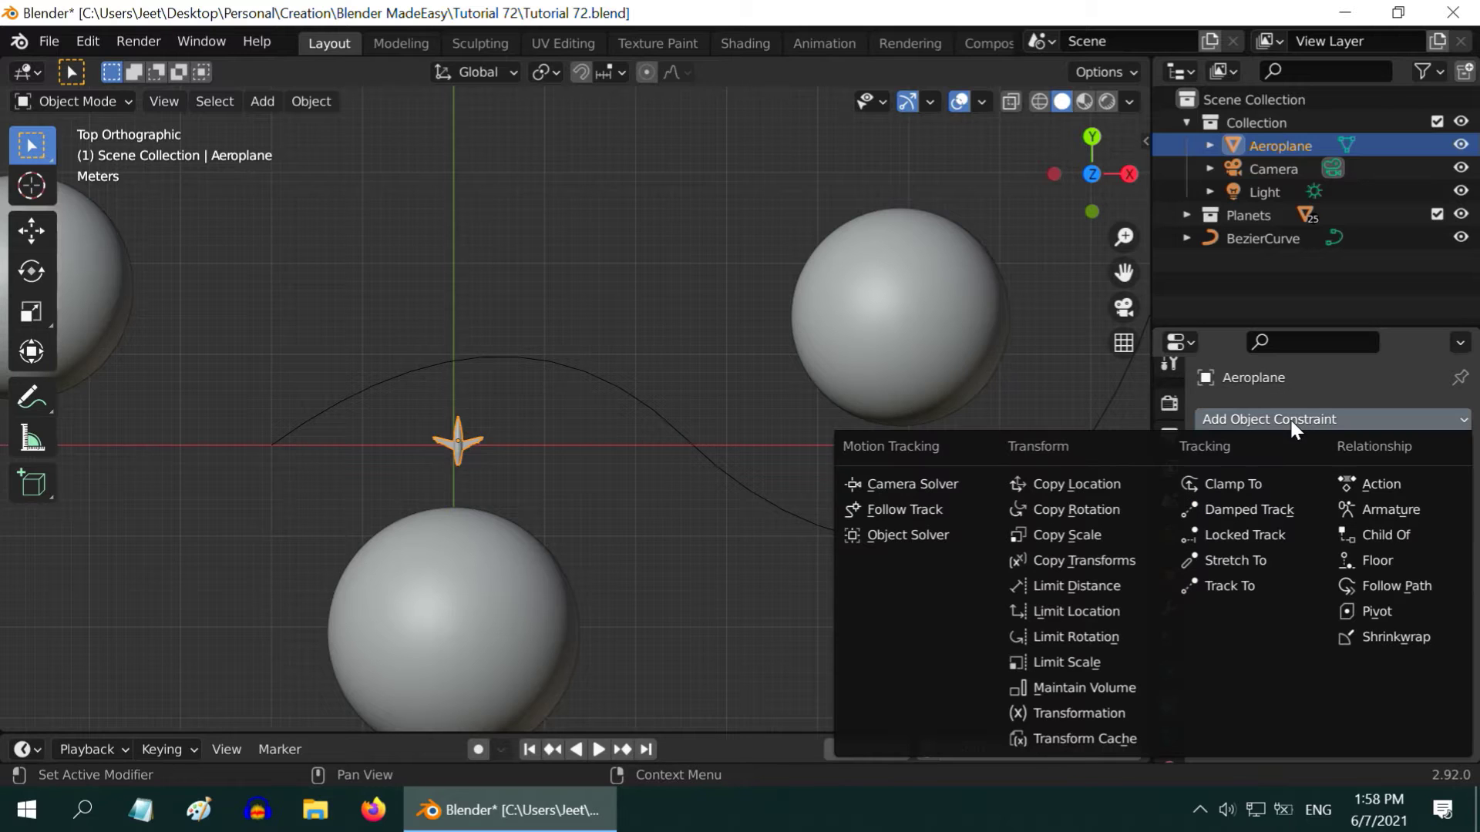
pyautogui.click(1397, 585)
pyautogui.click(1318, 497)
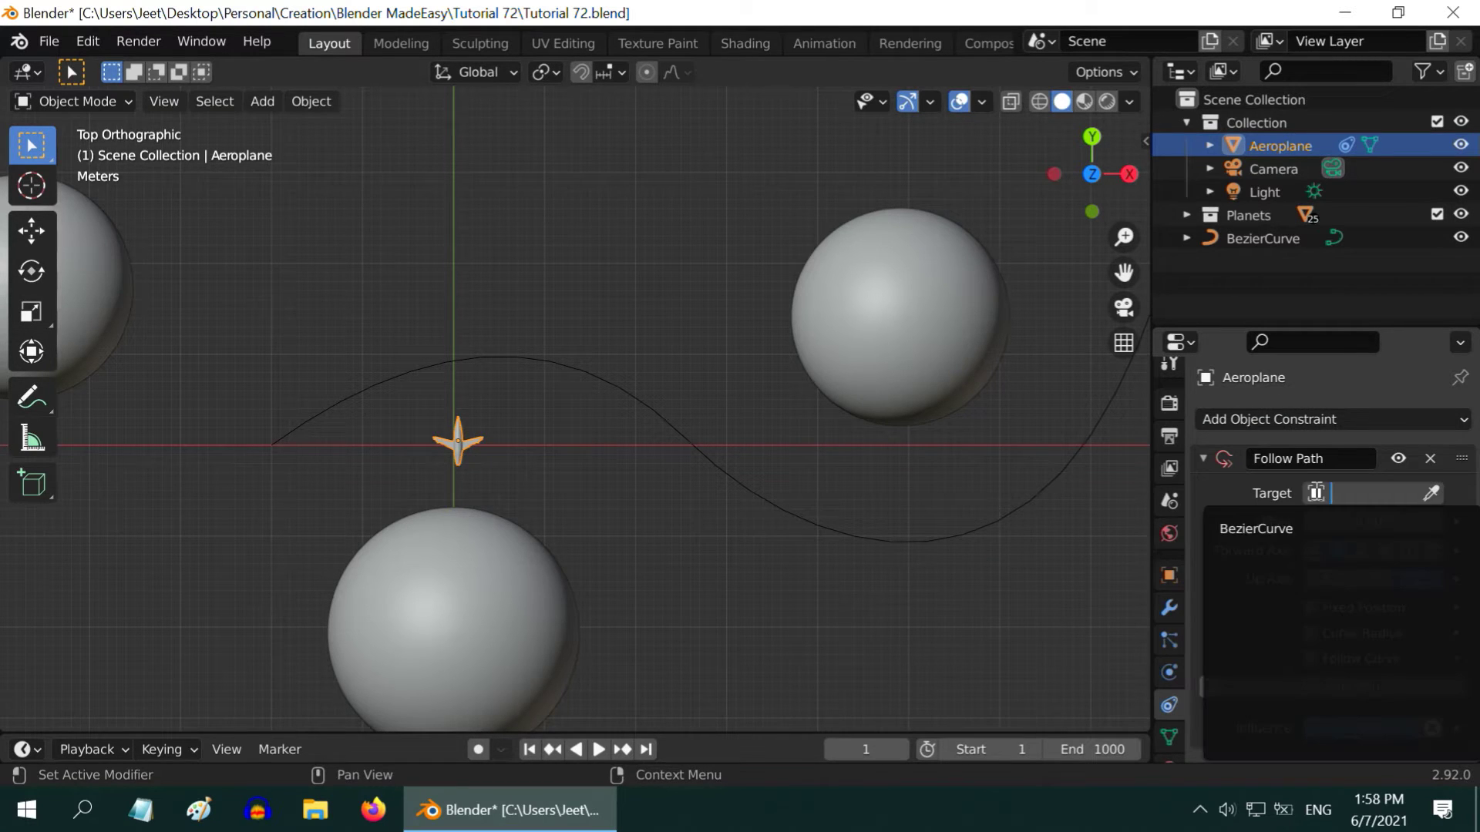
pyautogui.click(1266, 532)
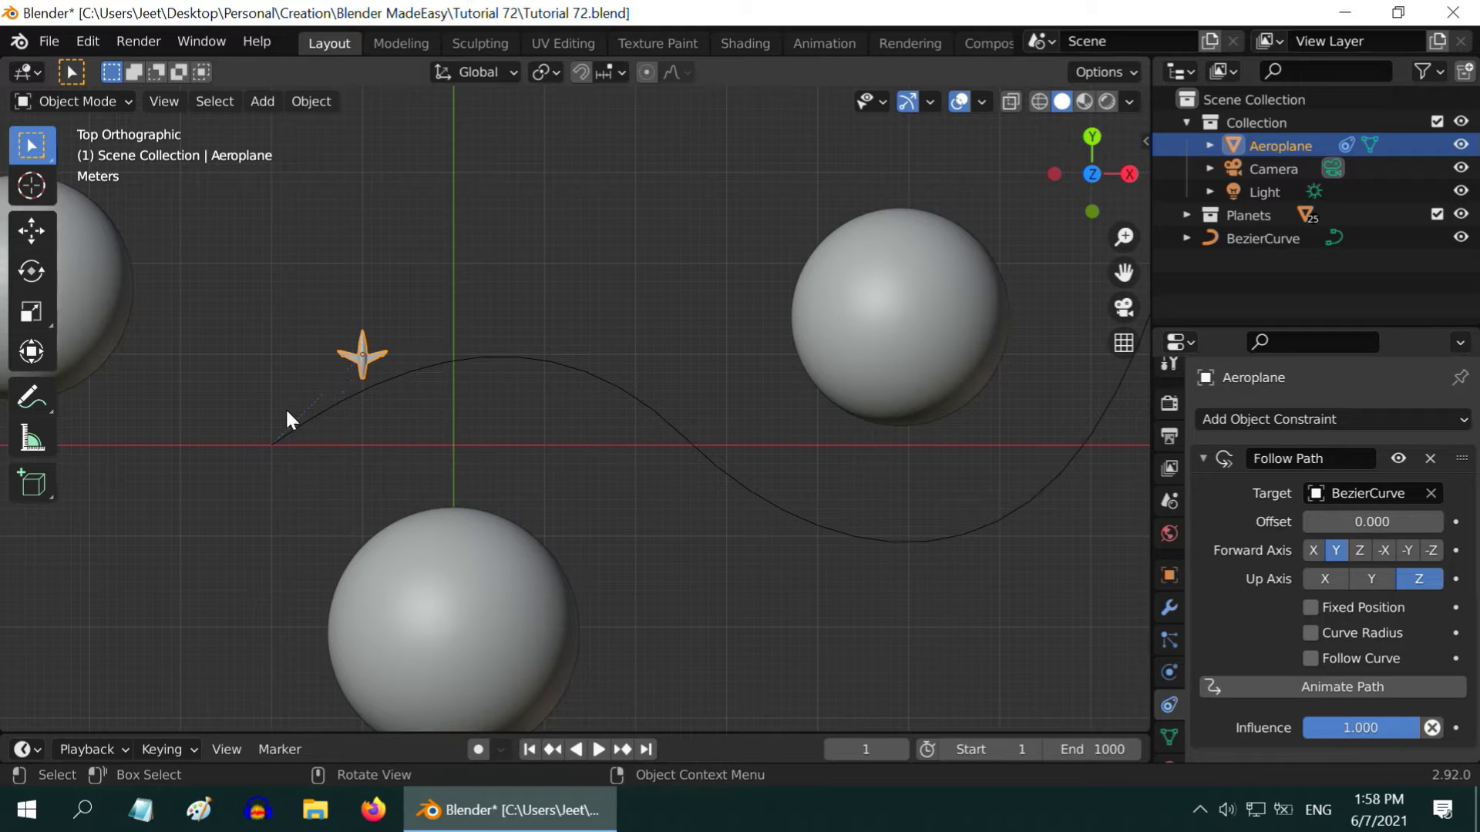
# Set the aeroplane's Location X and Y to 0
pyautogui.click(1168, 578)
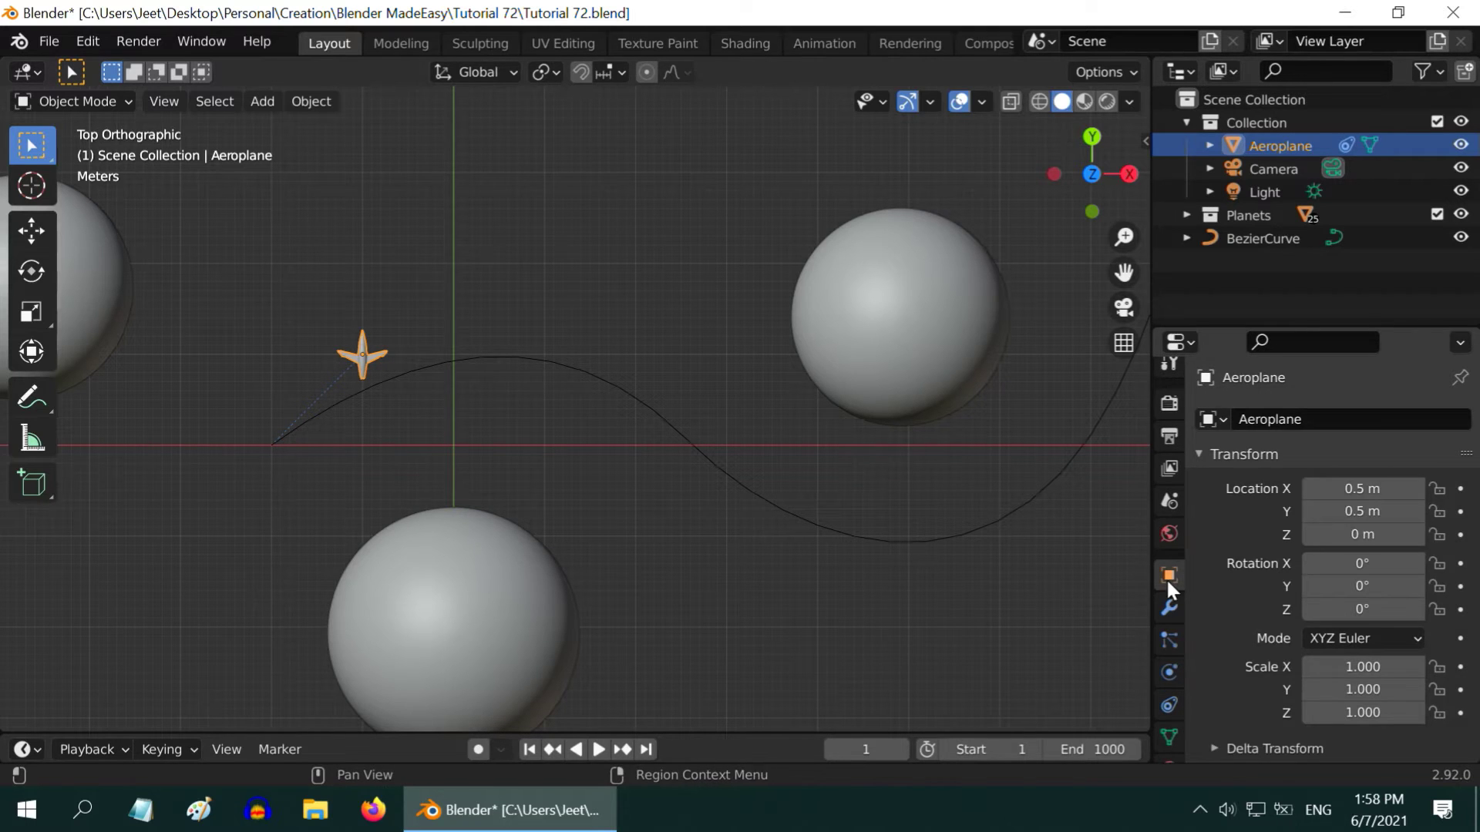
pyautogui.click(1375, 512)
pyautogui.write('0')
pyautogui.press('Return')
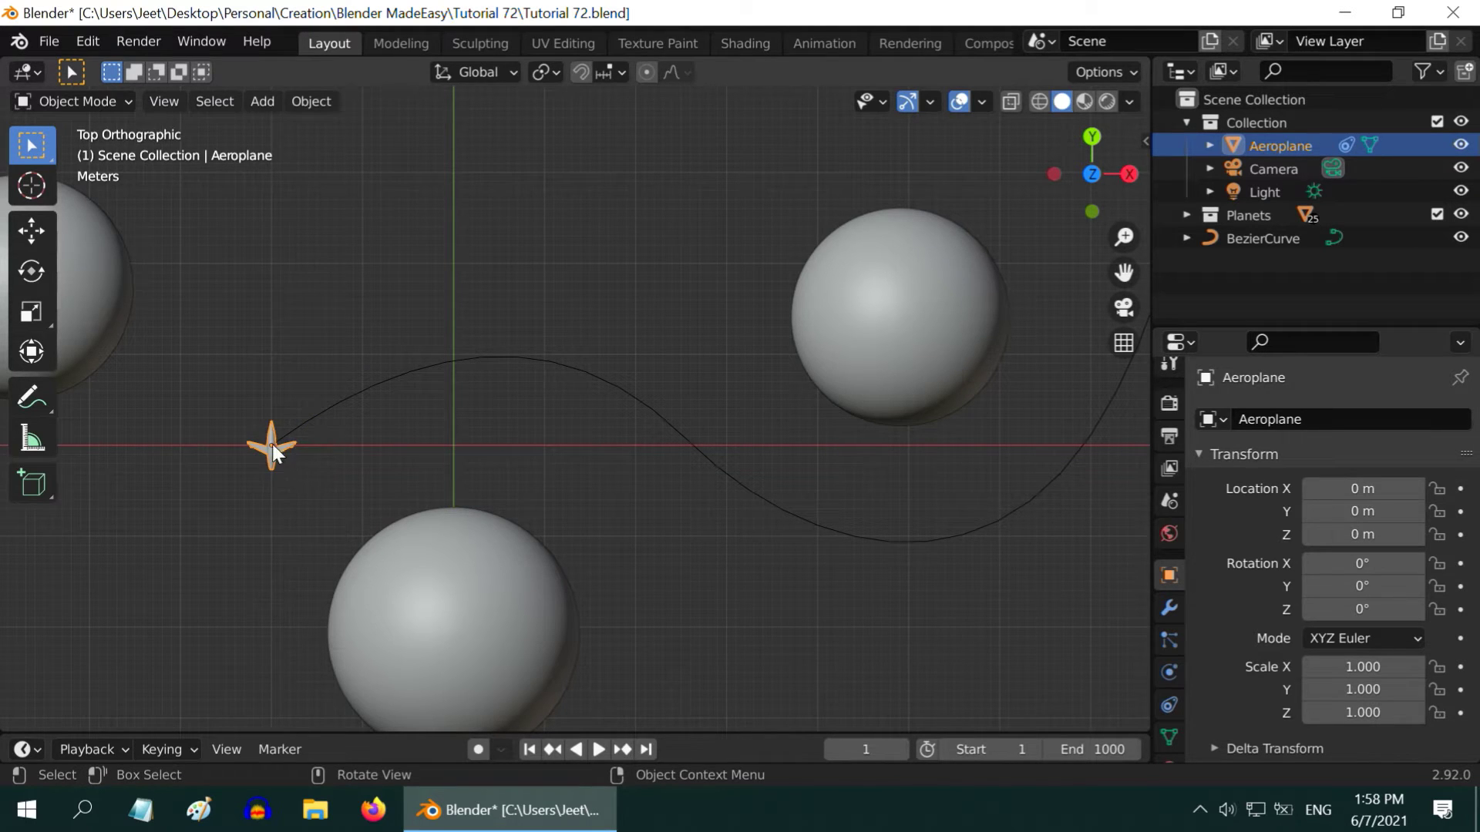
pyautogui.scroll(2, 271, 453)
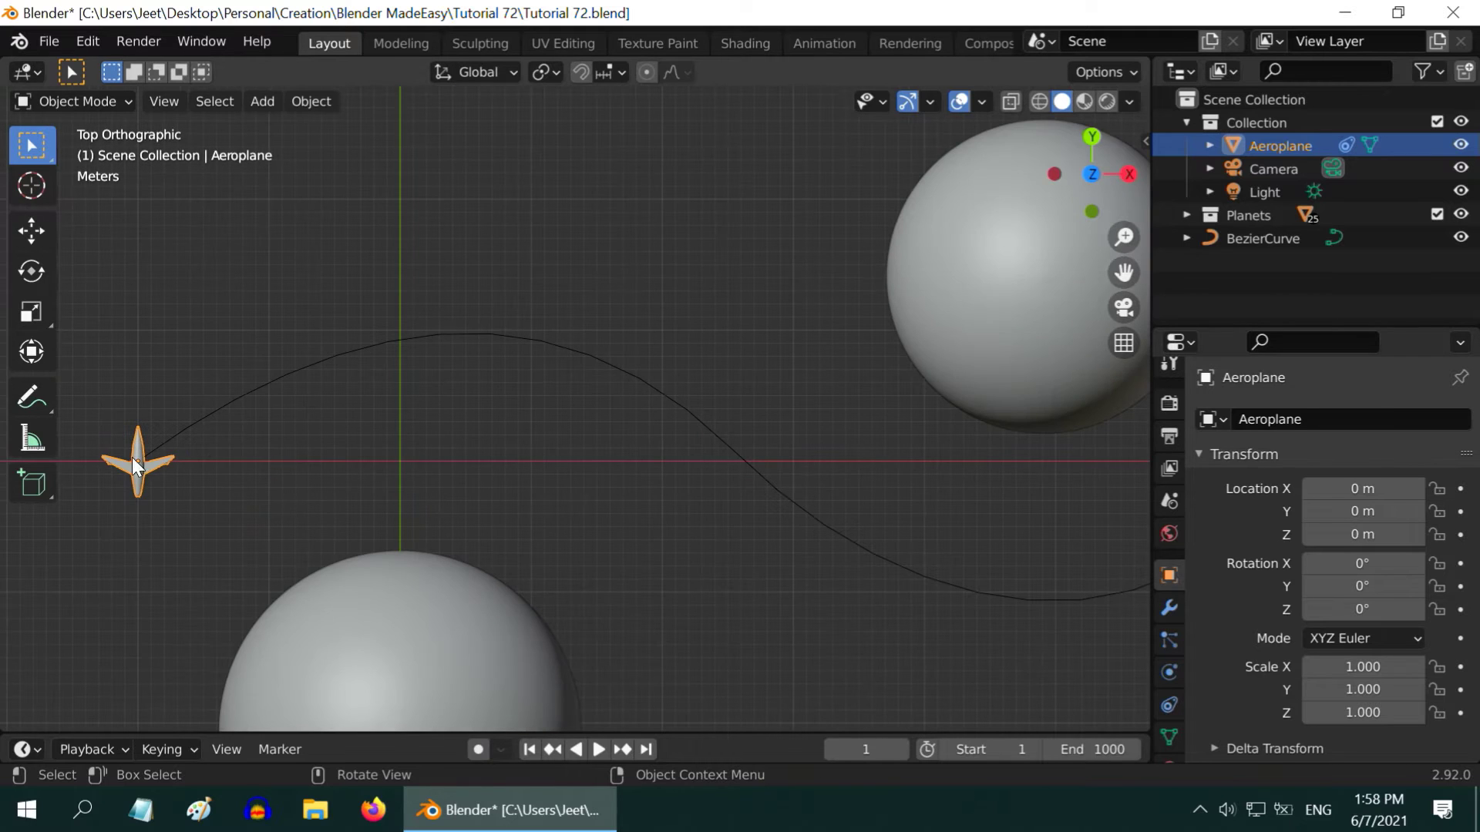
pyautogui.scroll(-1, 164, 447)
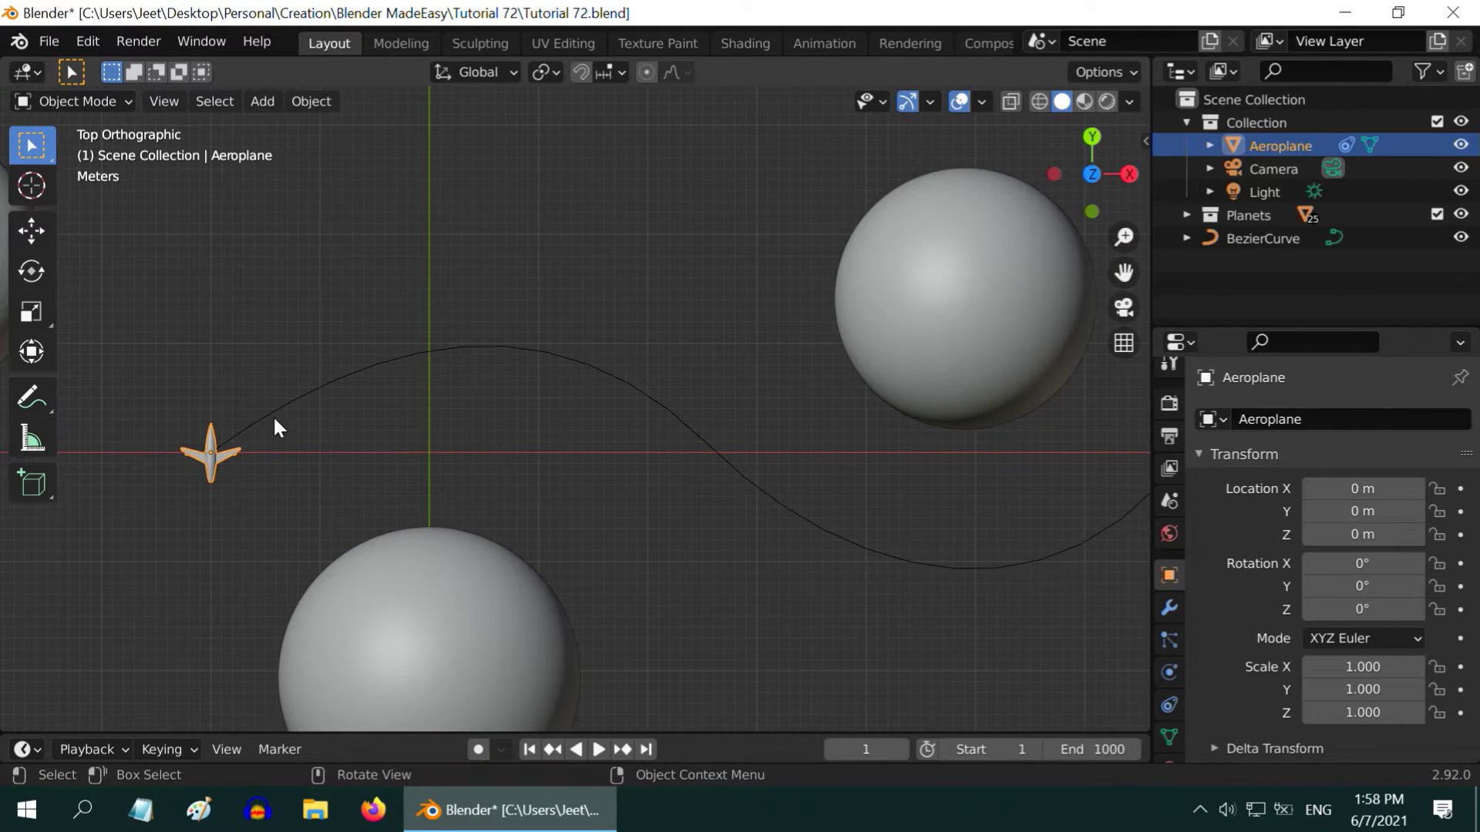
pyautogui.click(1169, 705)
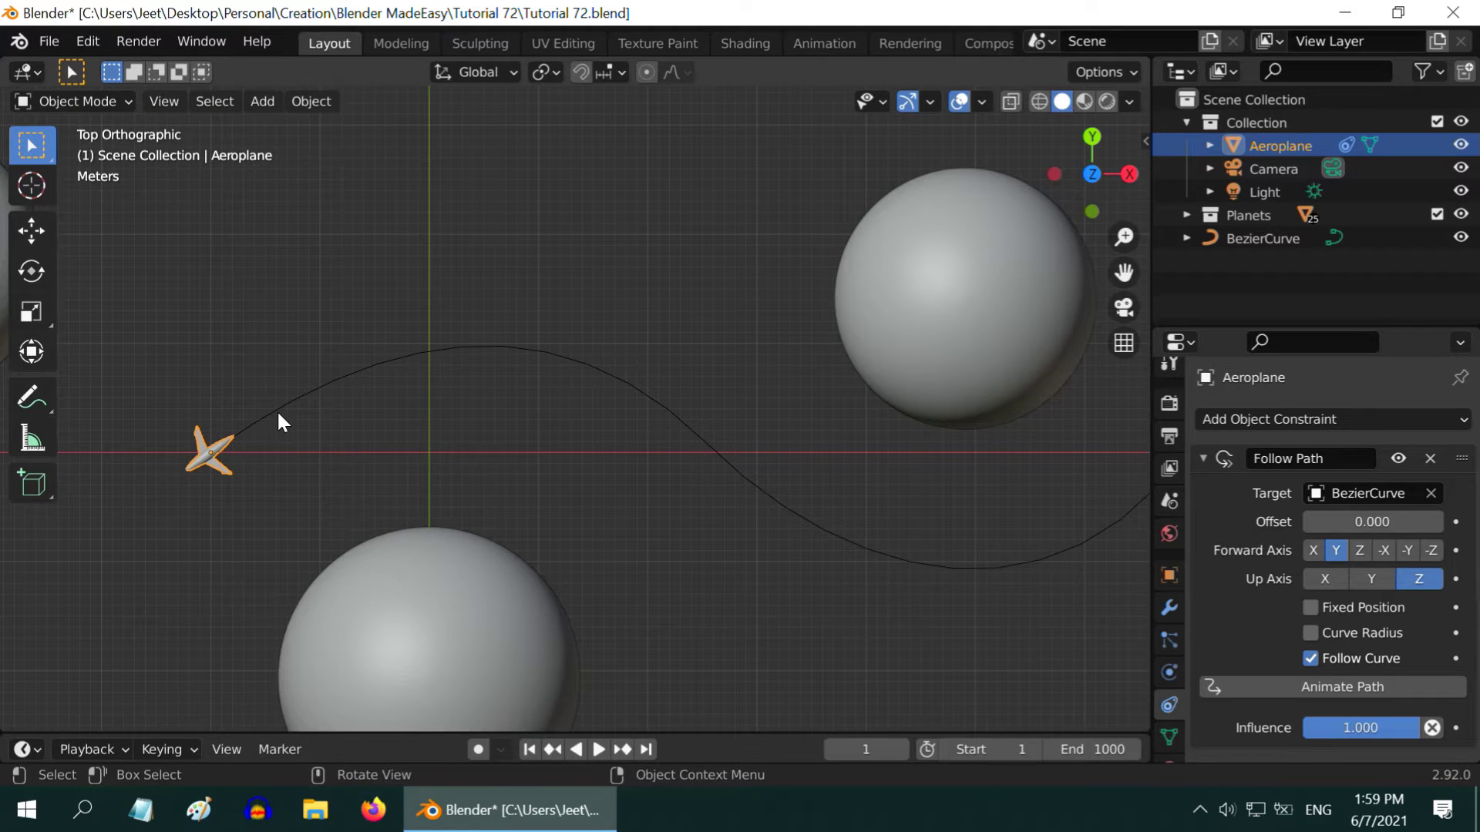
# Set the aeroplane's Z rotation to 180° and zoom out to show the whole path
pyautogui.click(1169, 575)
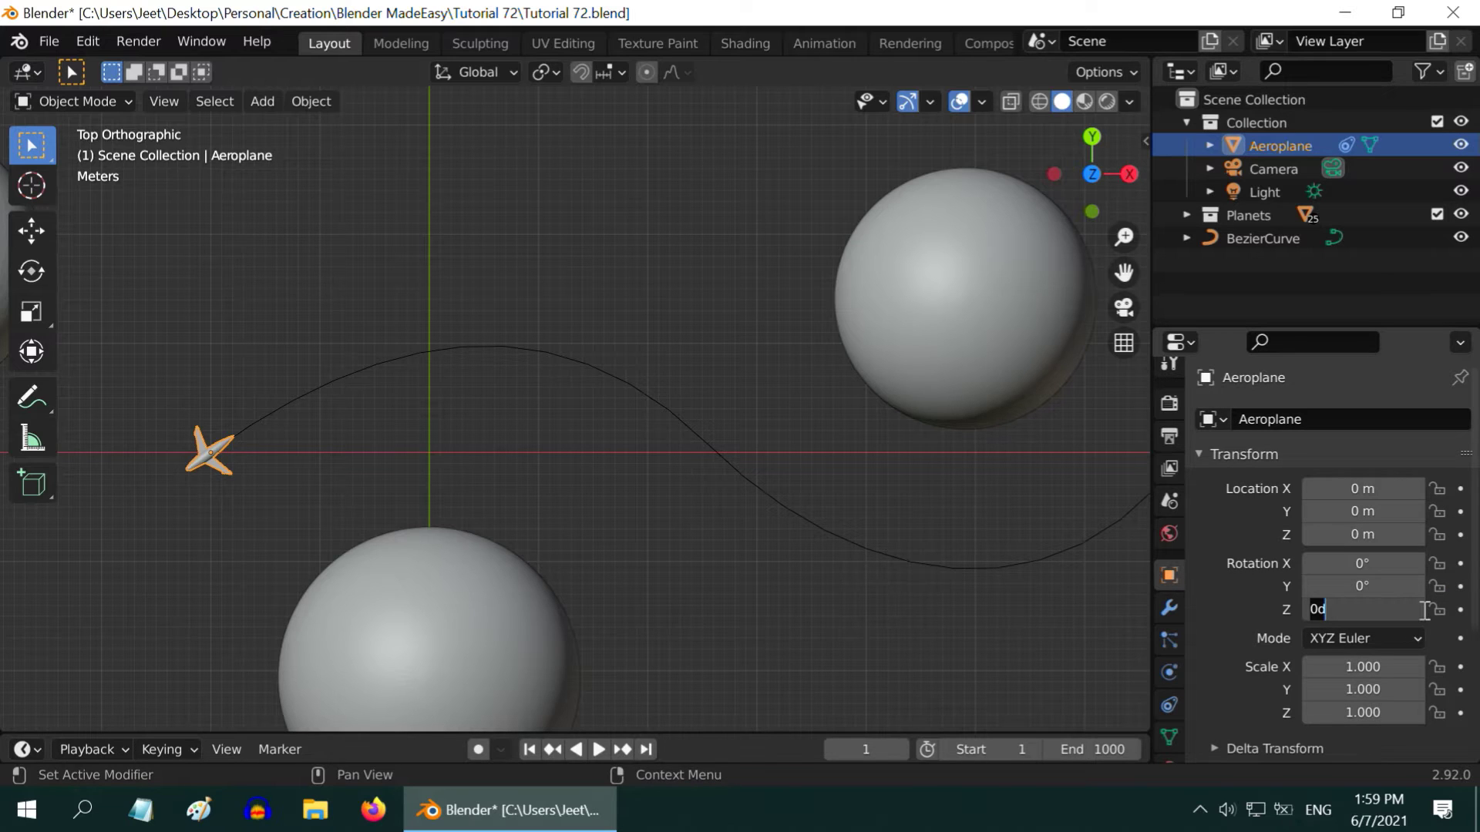
pyautogui.press('Return')
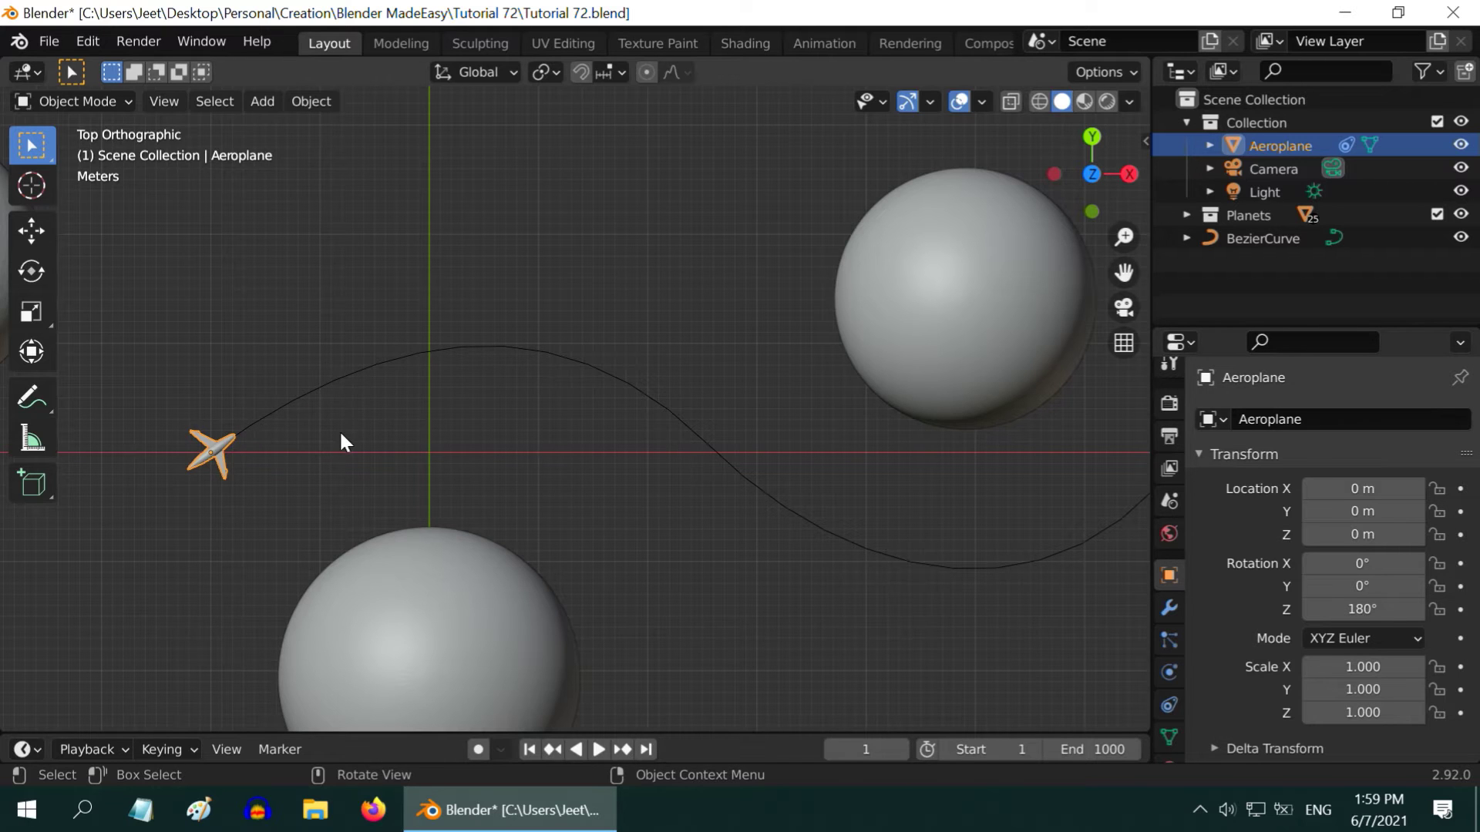
pyautogui.scroll(-3, 333, 441)
pyautogui.scroll(-1, 757, 415)
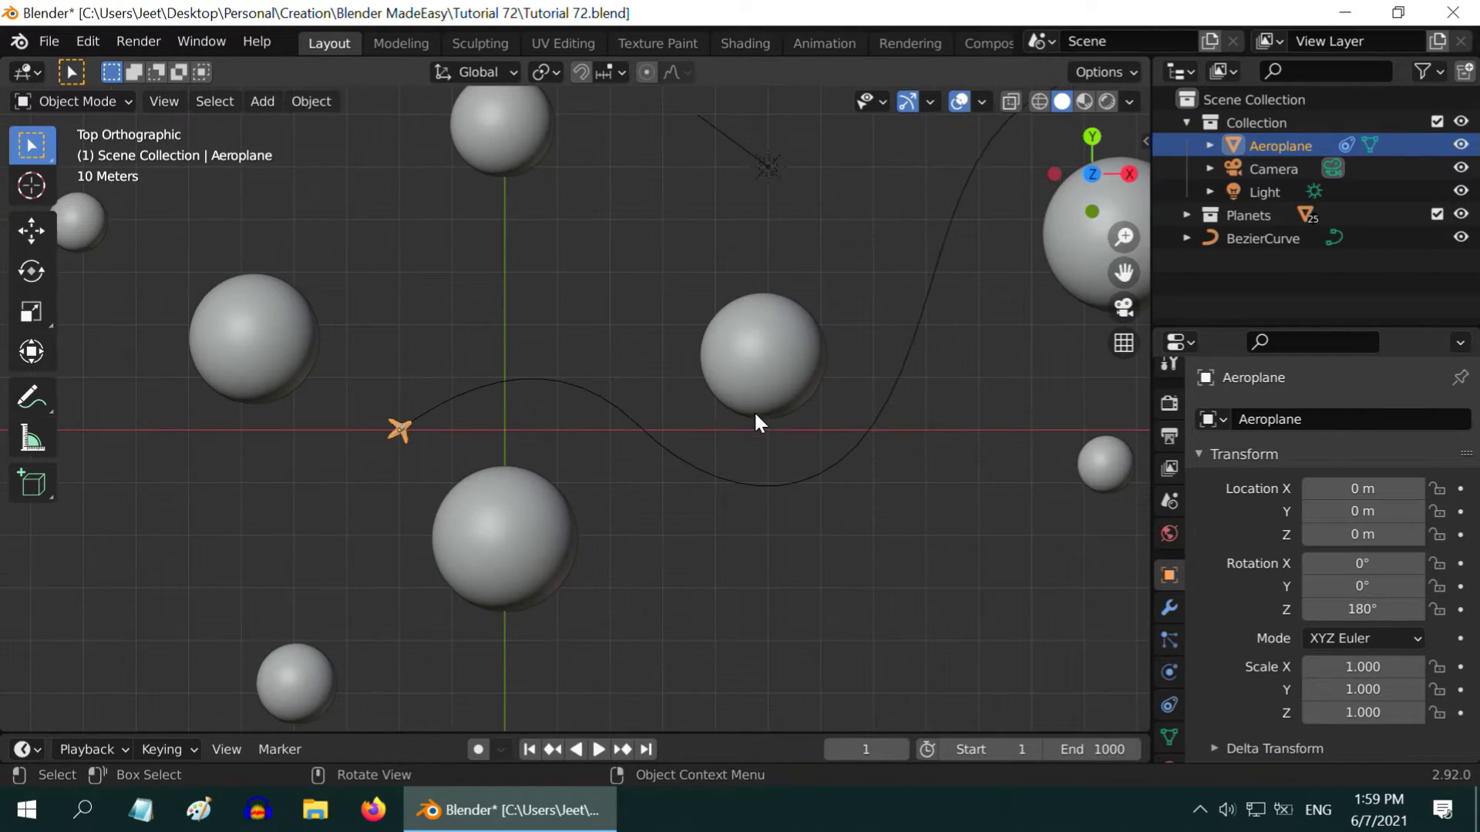
pyautogui.keyDown('shift'); pyautogui.moveTo(869, 463); pyautogui.dragTo(621, 513, button='middle'); pyautogui.keyUp('shift')
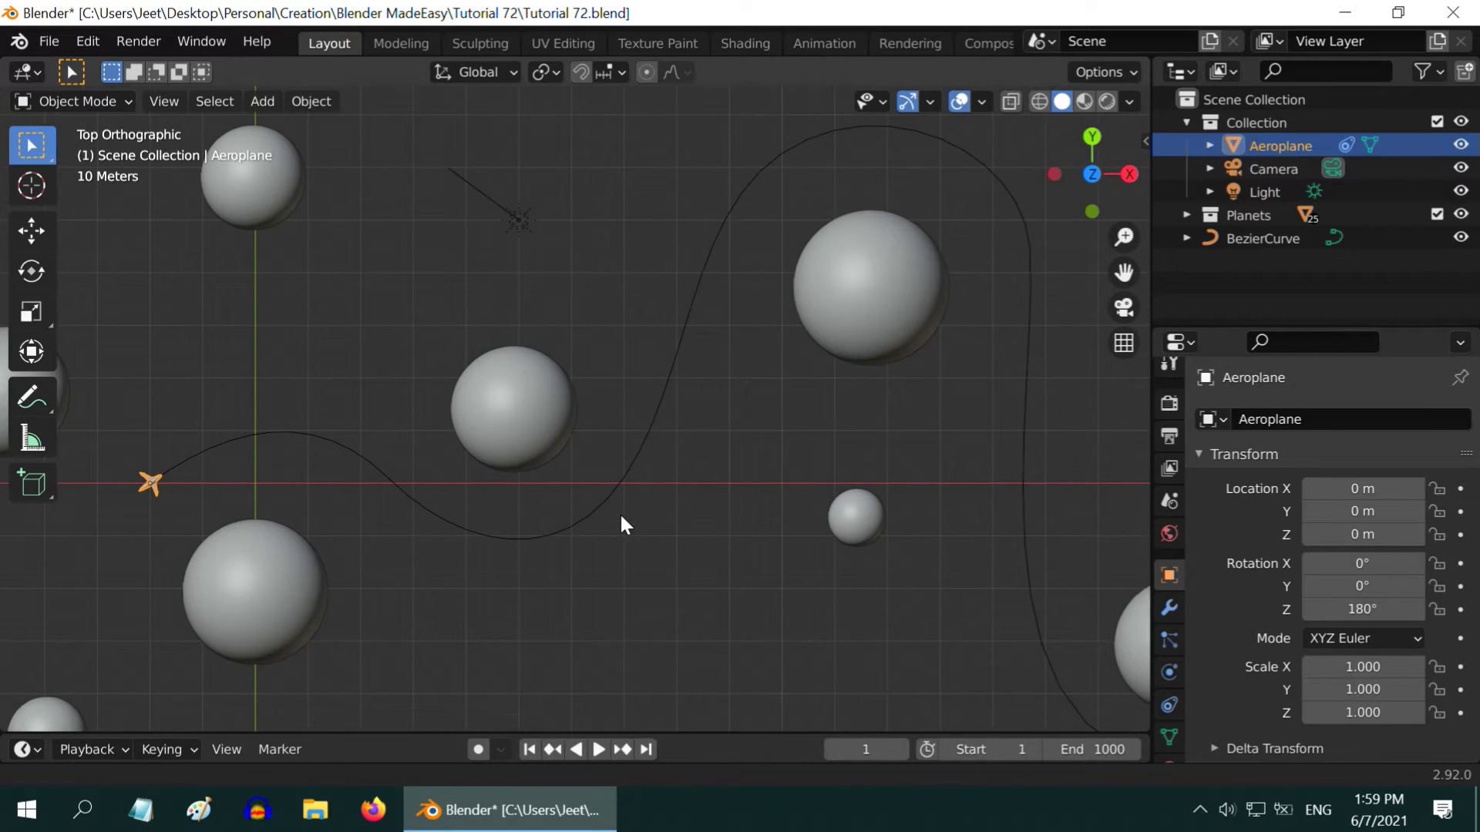
# Use Animate Path on the Follow Path constraint and preview the flight
pyautogui.click(1169, 704)
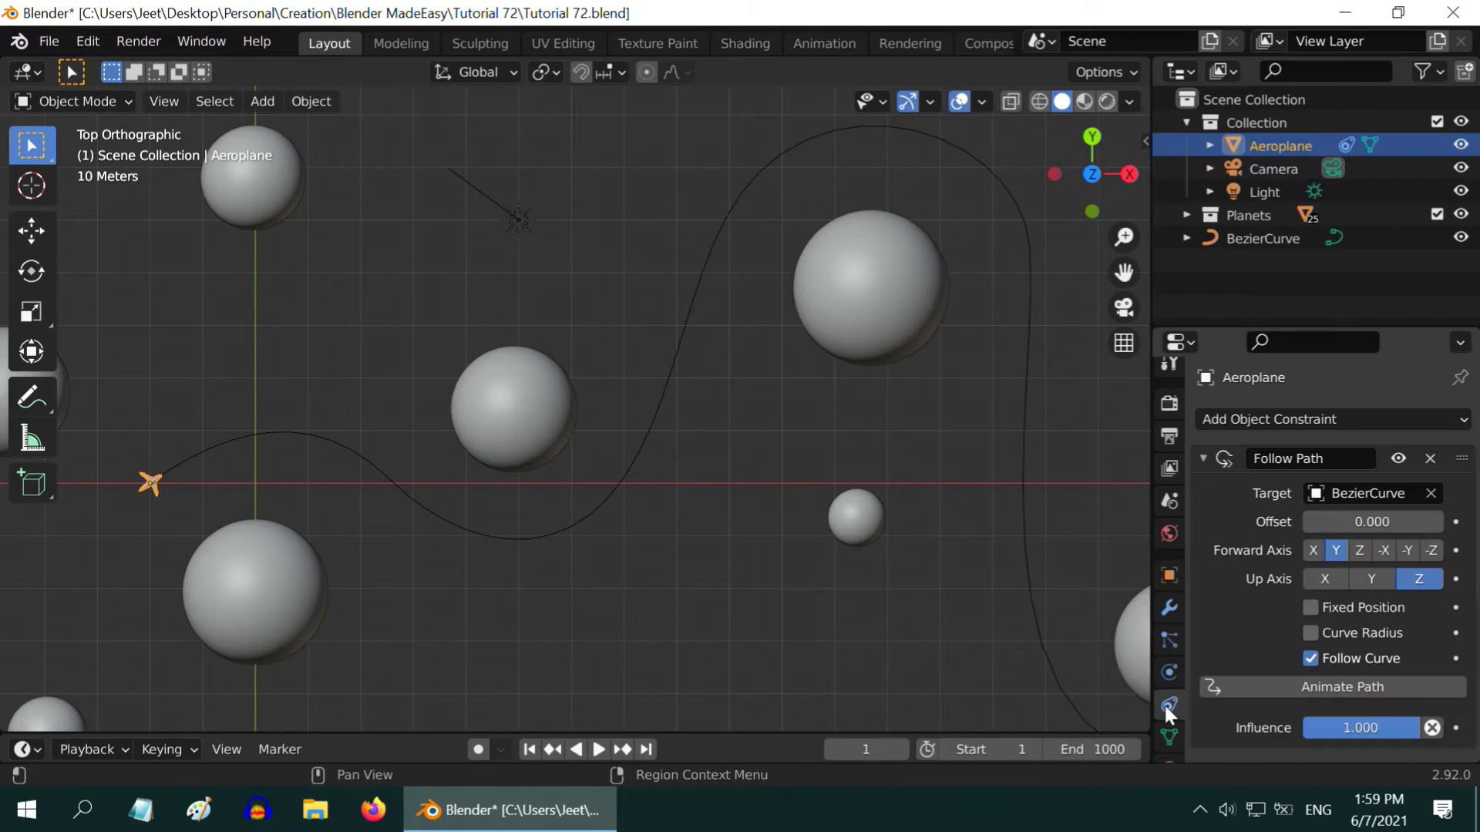
pyautogui.click(1334, 686)
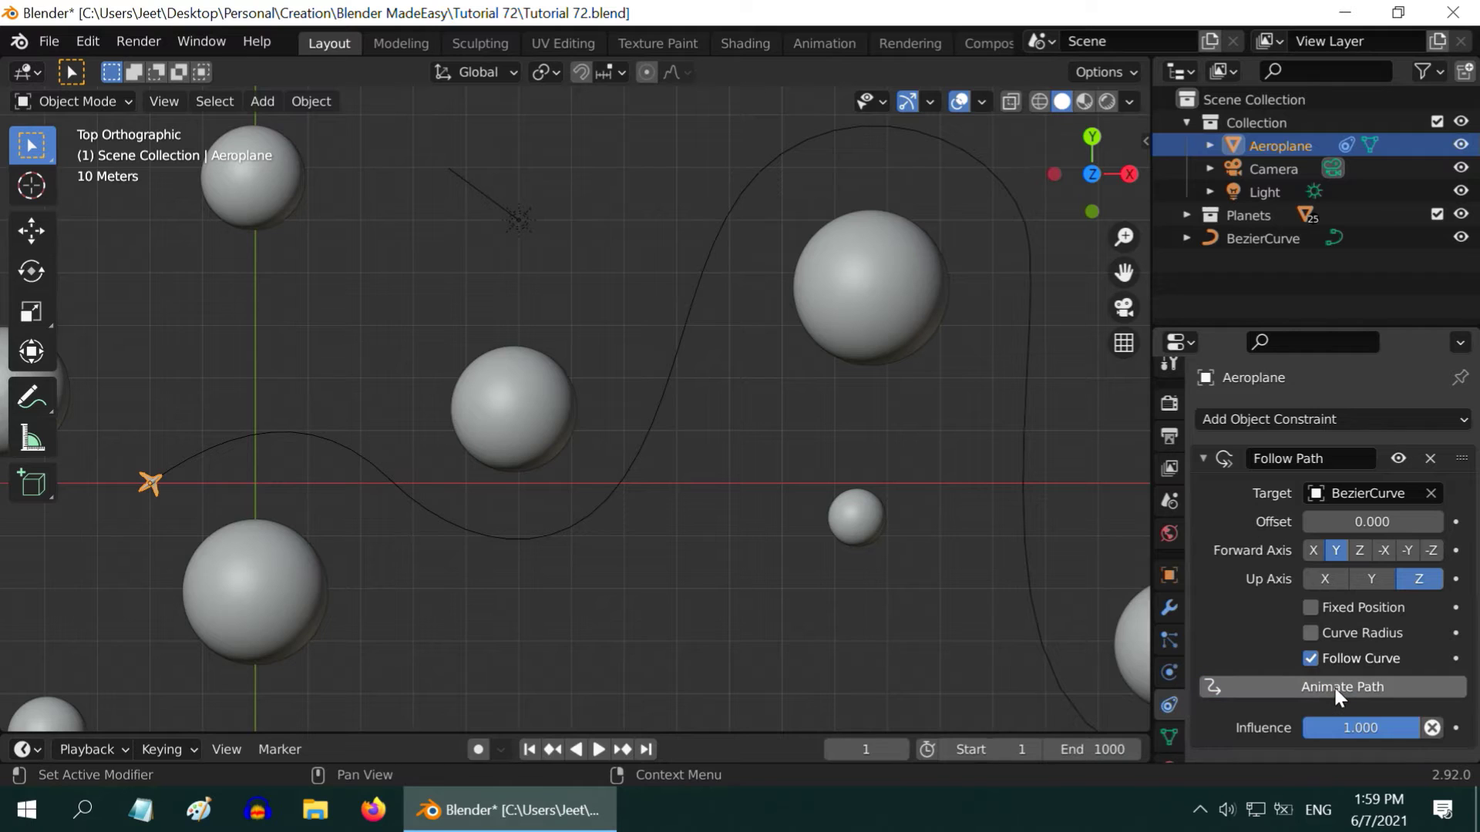
pyautogui.click(601, 750)
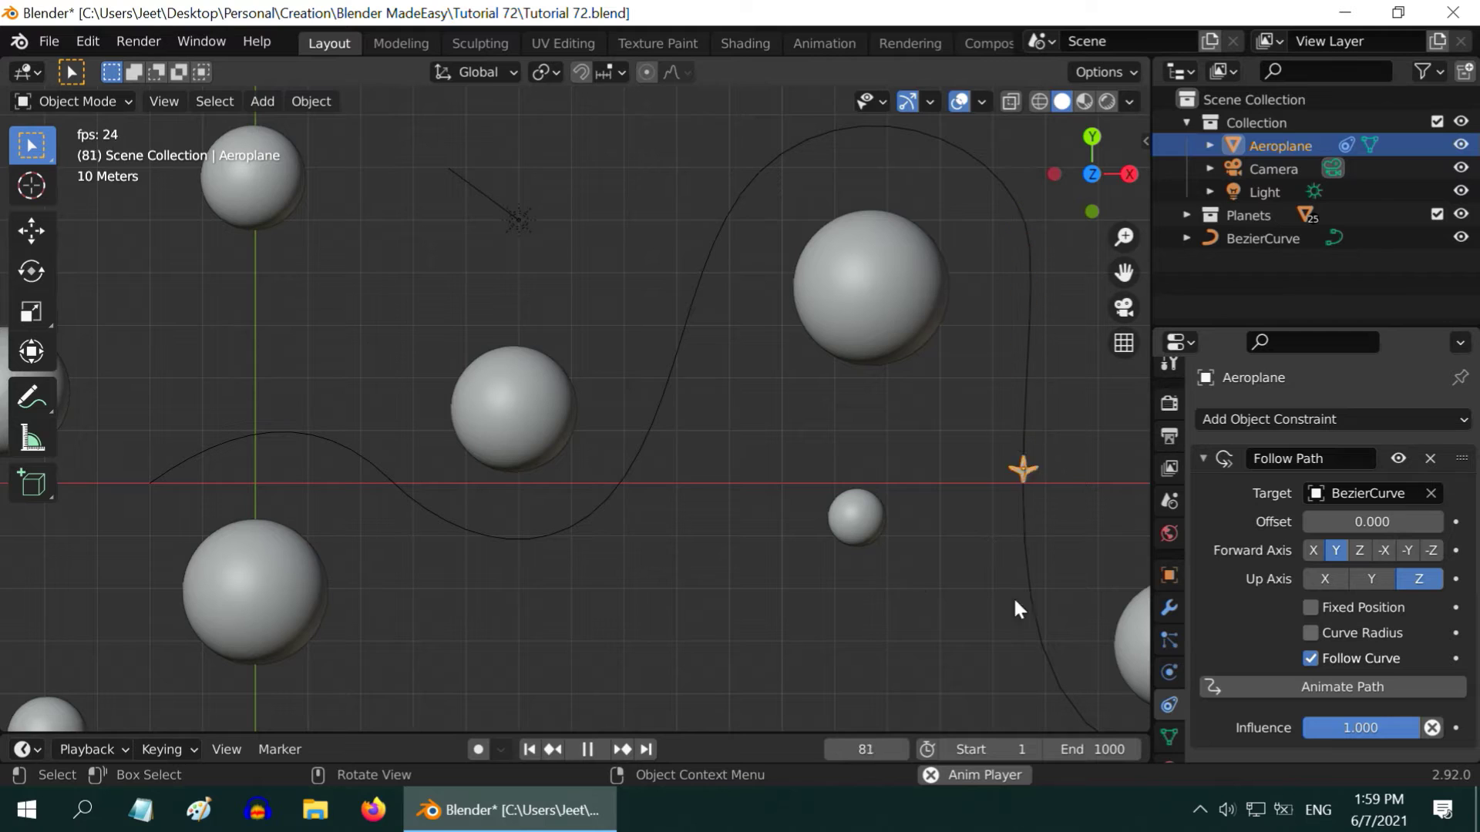
pyautogui.click(587, 749)
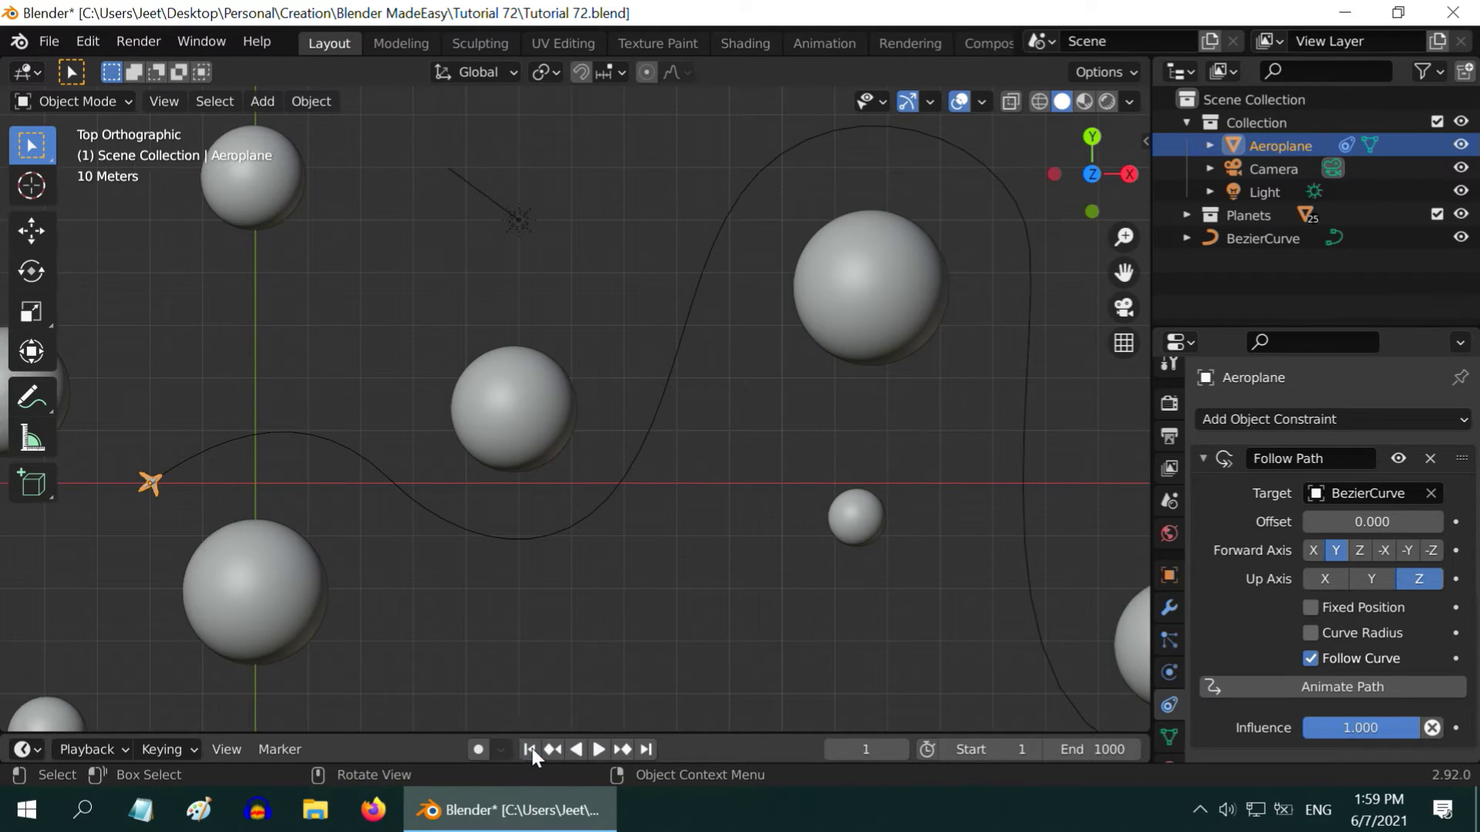
# Set the scene's end frame to 700
pyautogui.click(1079, 751)
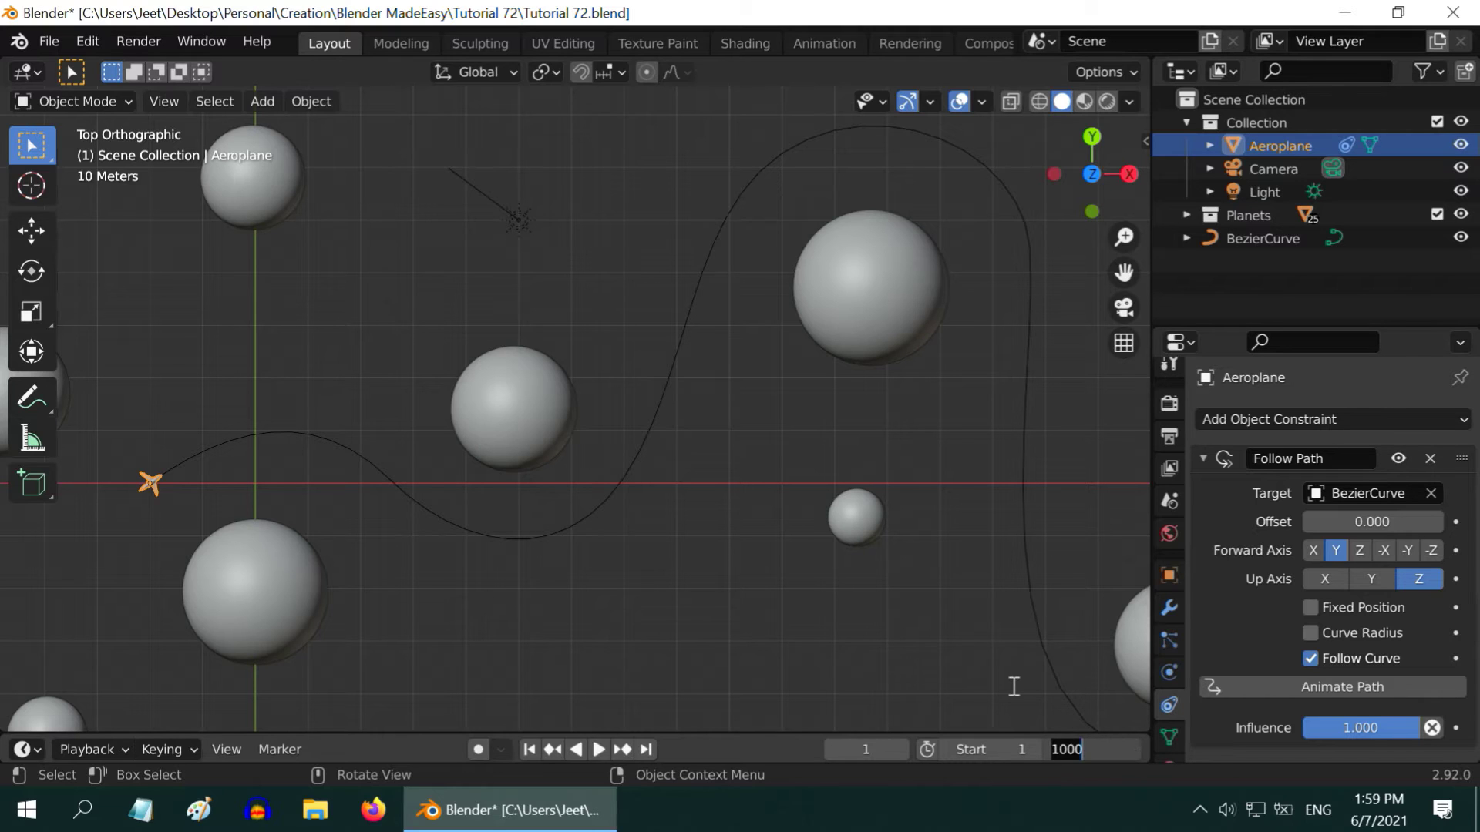
pyautogui.write('700')
pyautogui.press('Return')
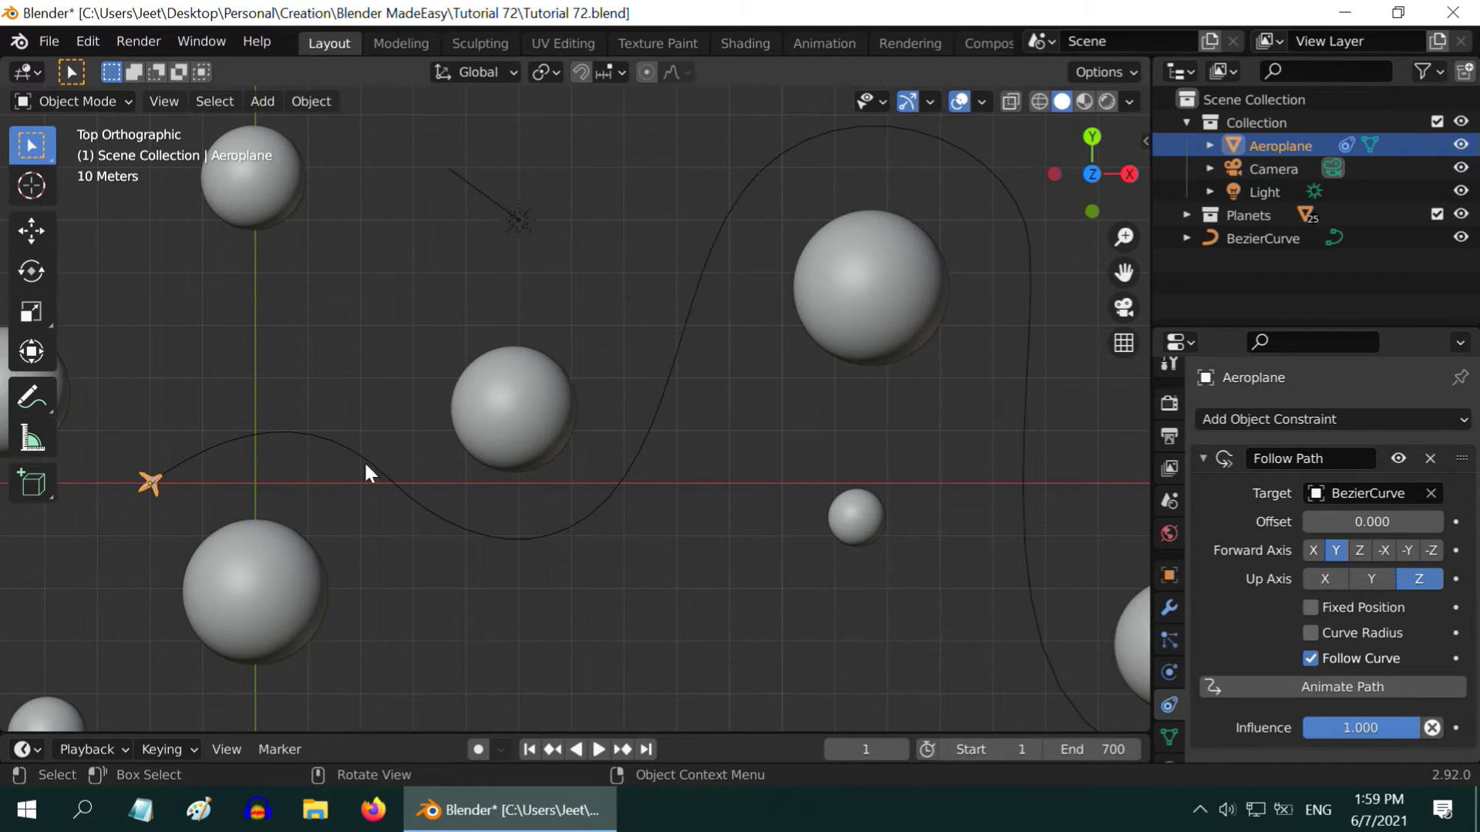
pyautogui.click(580, 521)
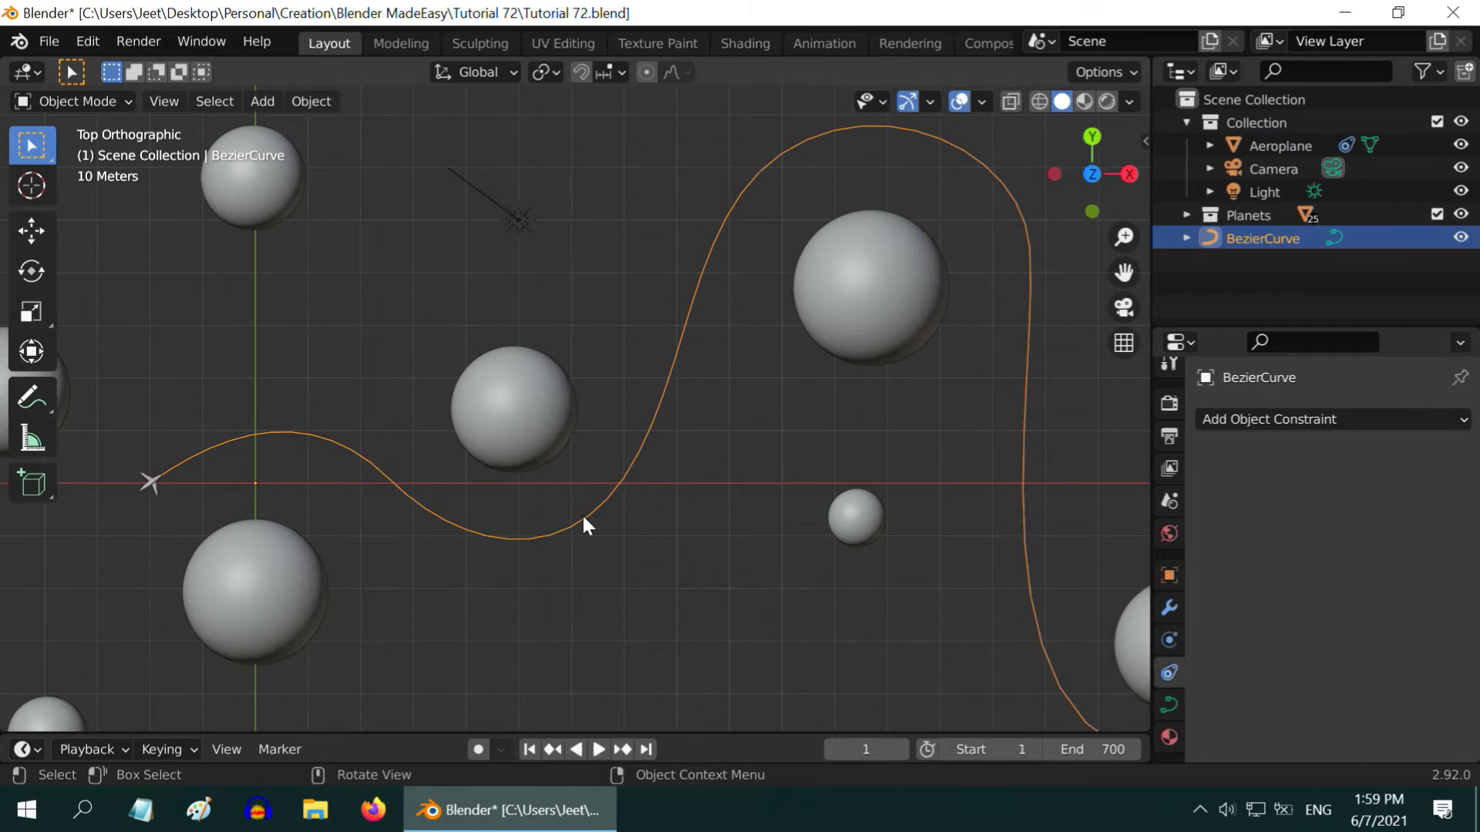
# Set BezierCurve's Path Animation Frames to 700 and play back the slower flight
pyautogui.click(1168, 703)
pyautogui.scroll(-7, 1375, 664)
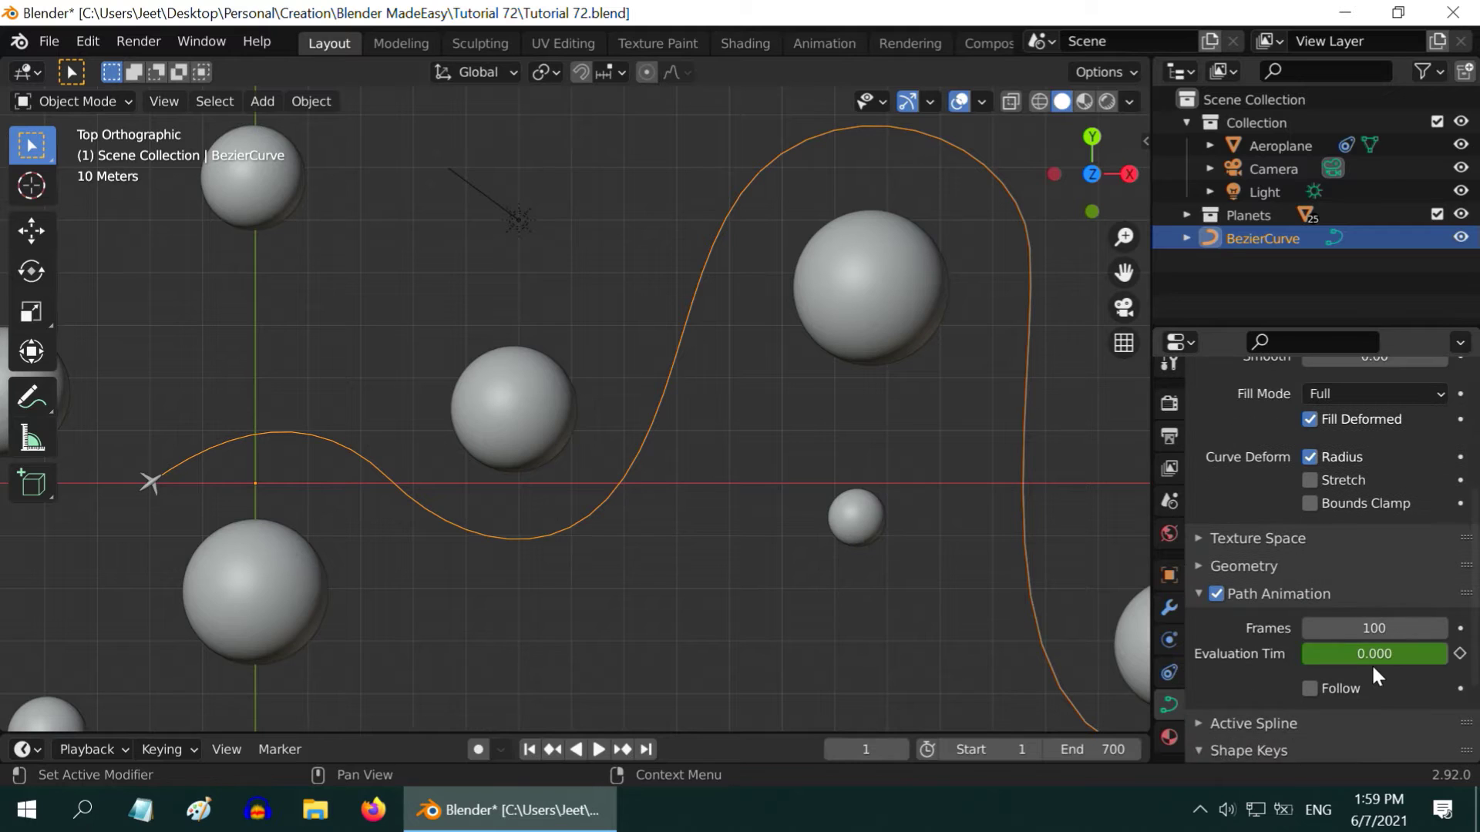
pyautogui.scroll(-2, 1371, 664)
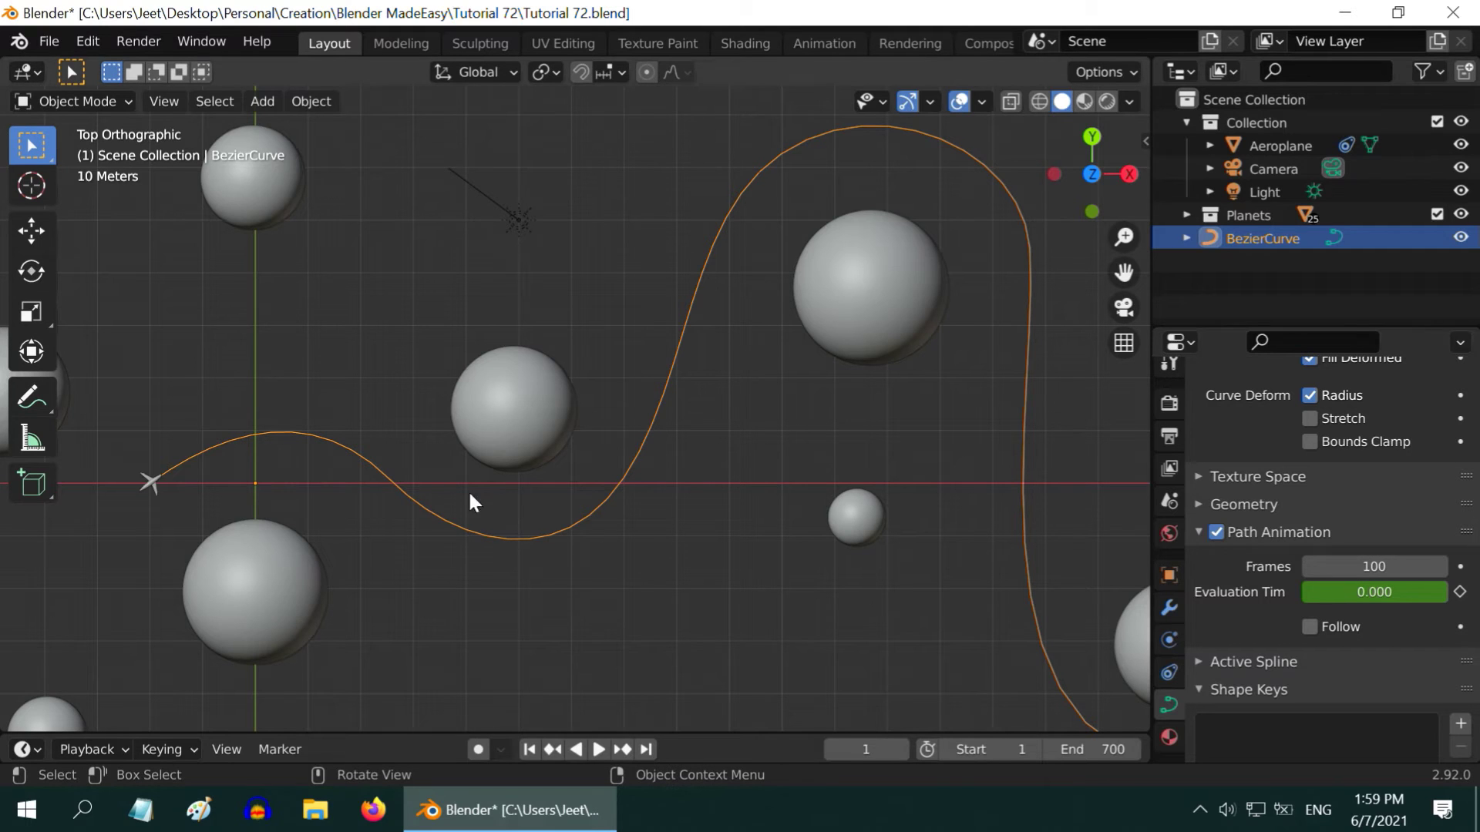
pyautogui.click(1375, 568)
pyautogui.write('700')
pyautogui.press('Return')
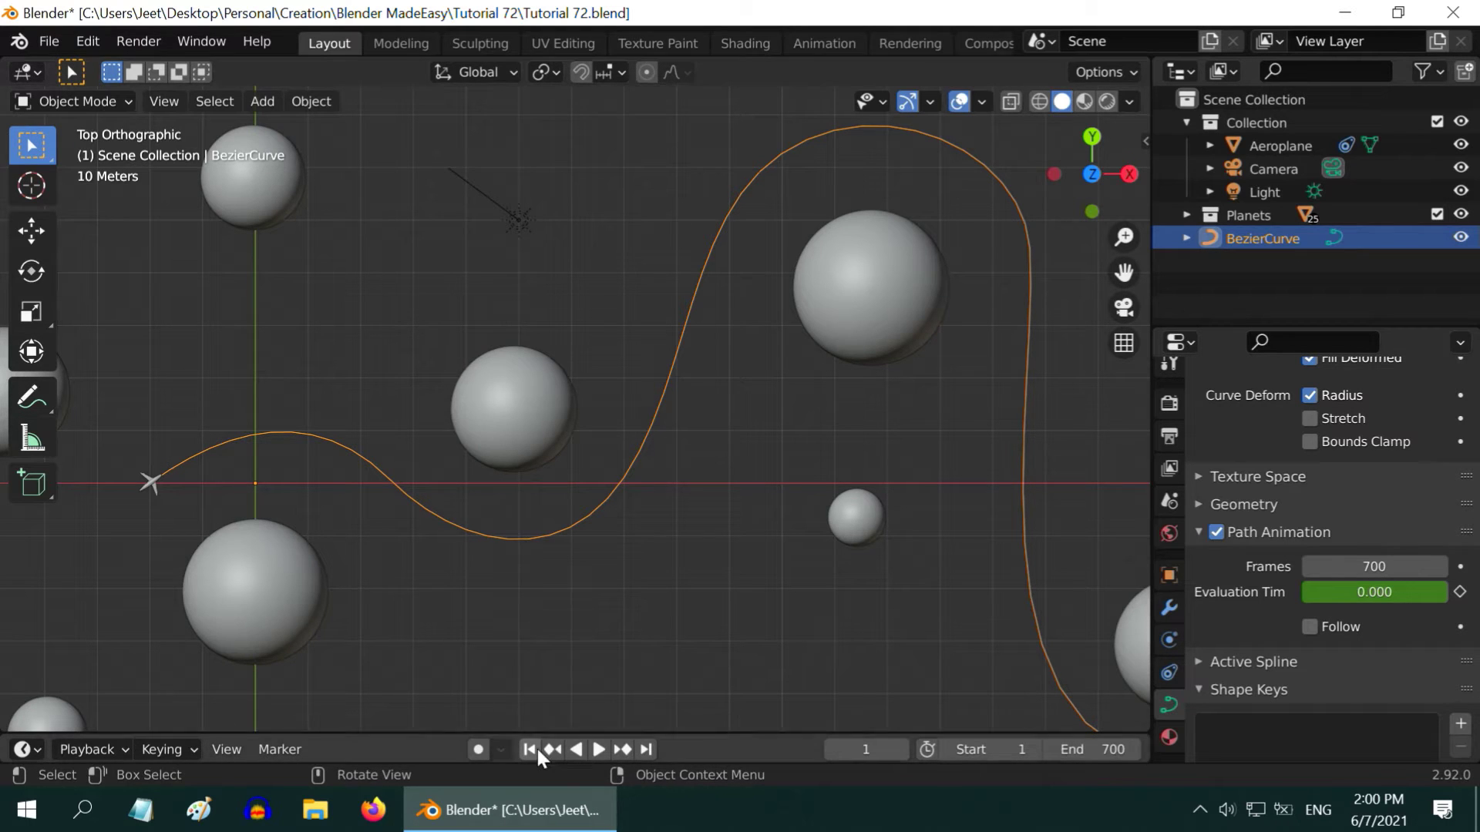
pyautogui.click(598, 749)
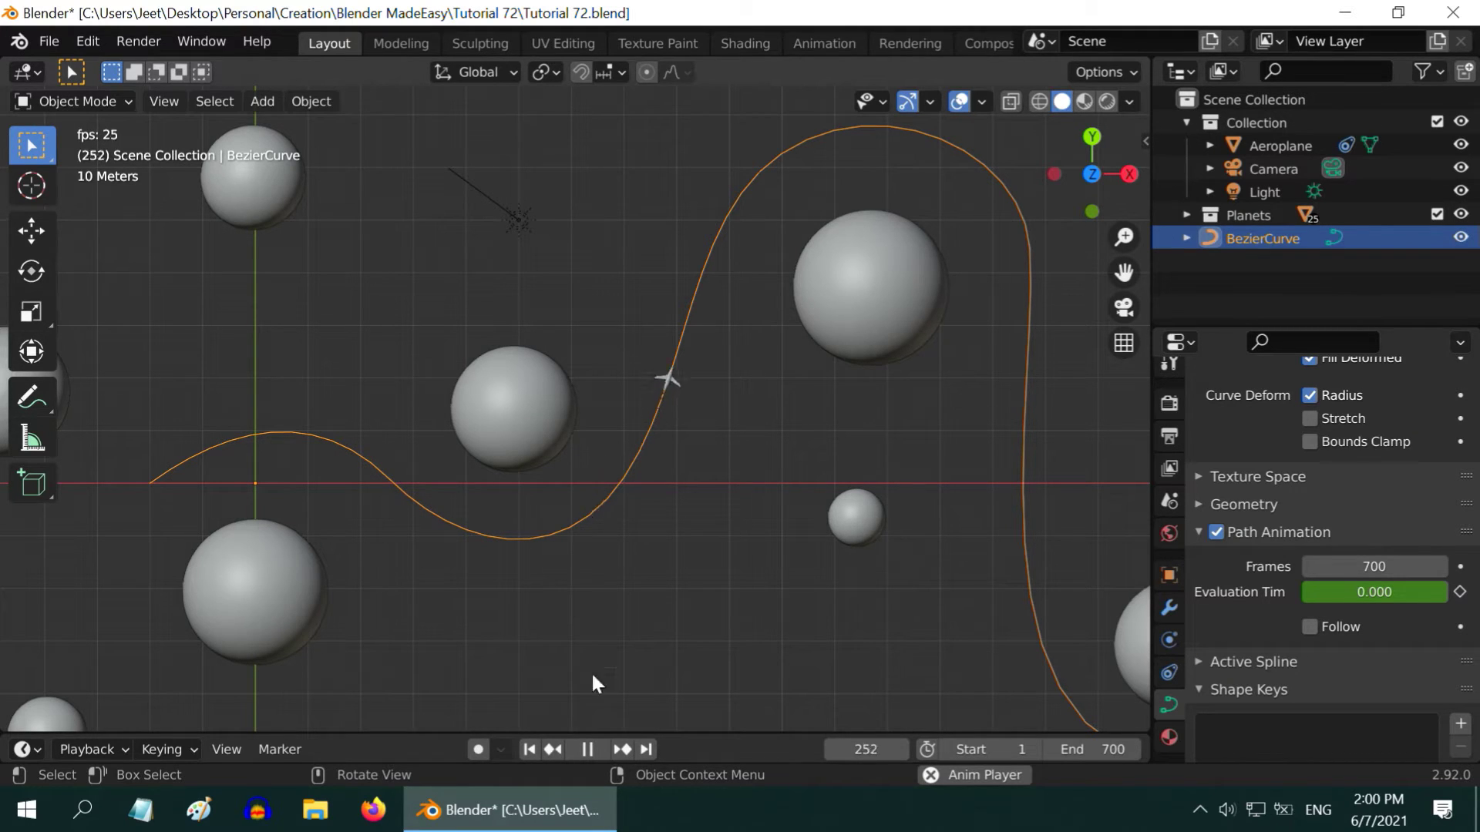
pyautogui.click(587, 748)
# At frame 1, select the camera and set its X, Y, Z location to 0 m
pyautogui.click(529, 750)
pyautogui.click(1265, 169)
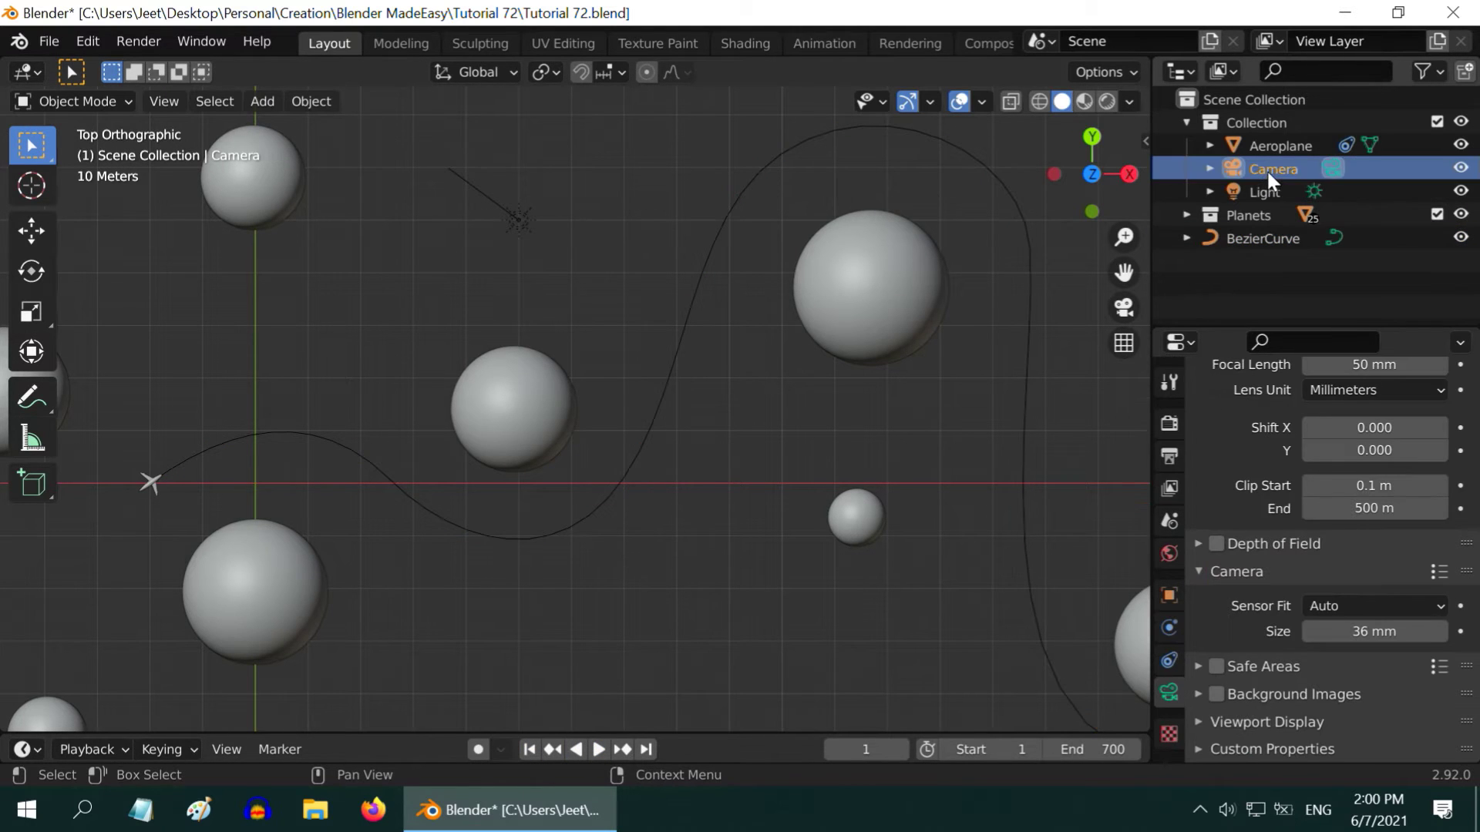
pyautogui.click(1169, 595)
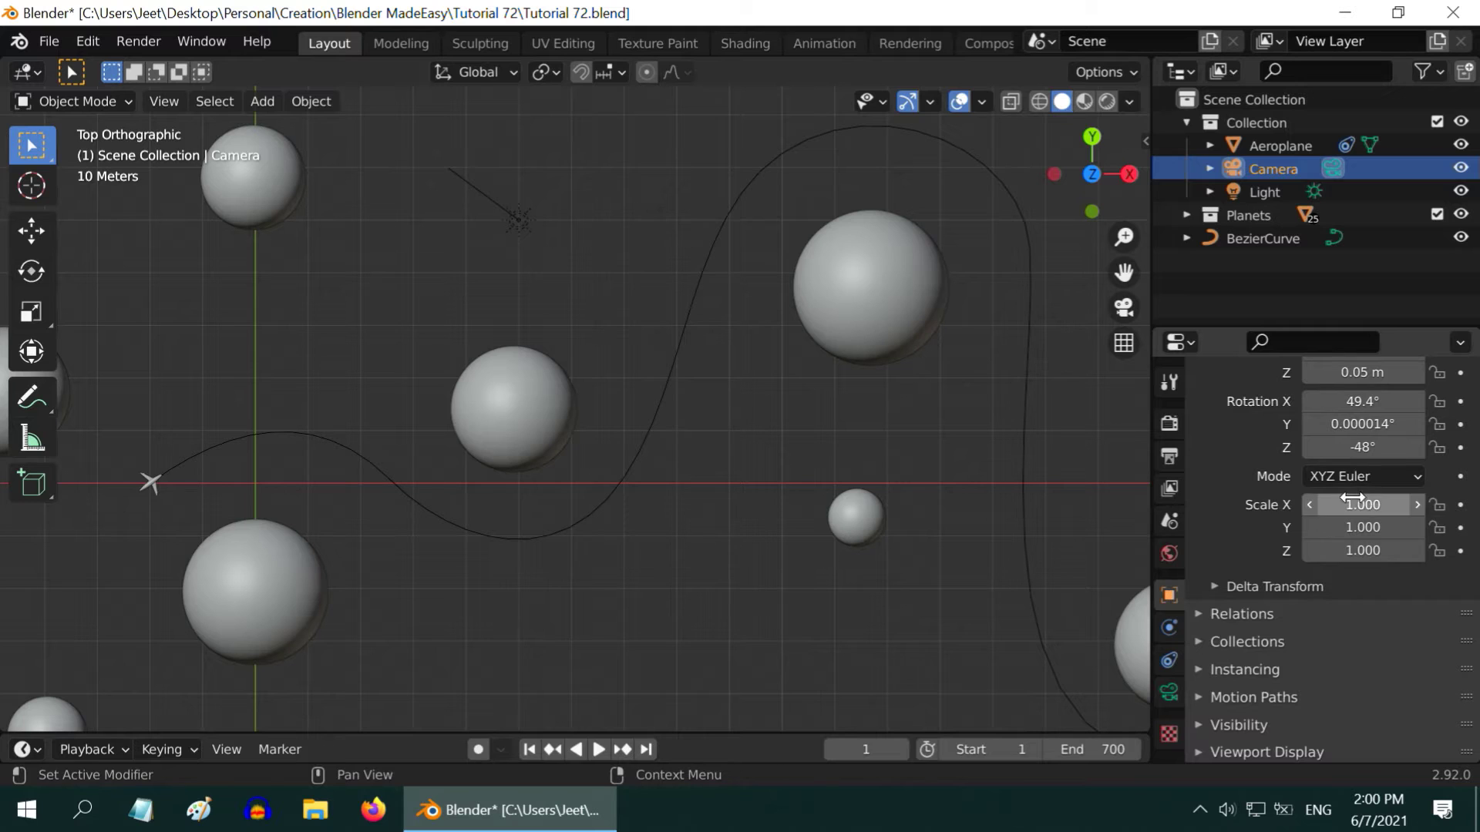
pyautogui.scroll(5, 1358, 491)
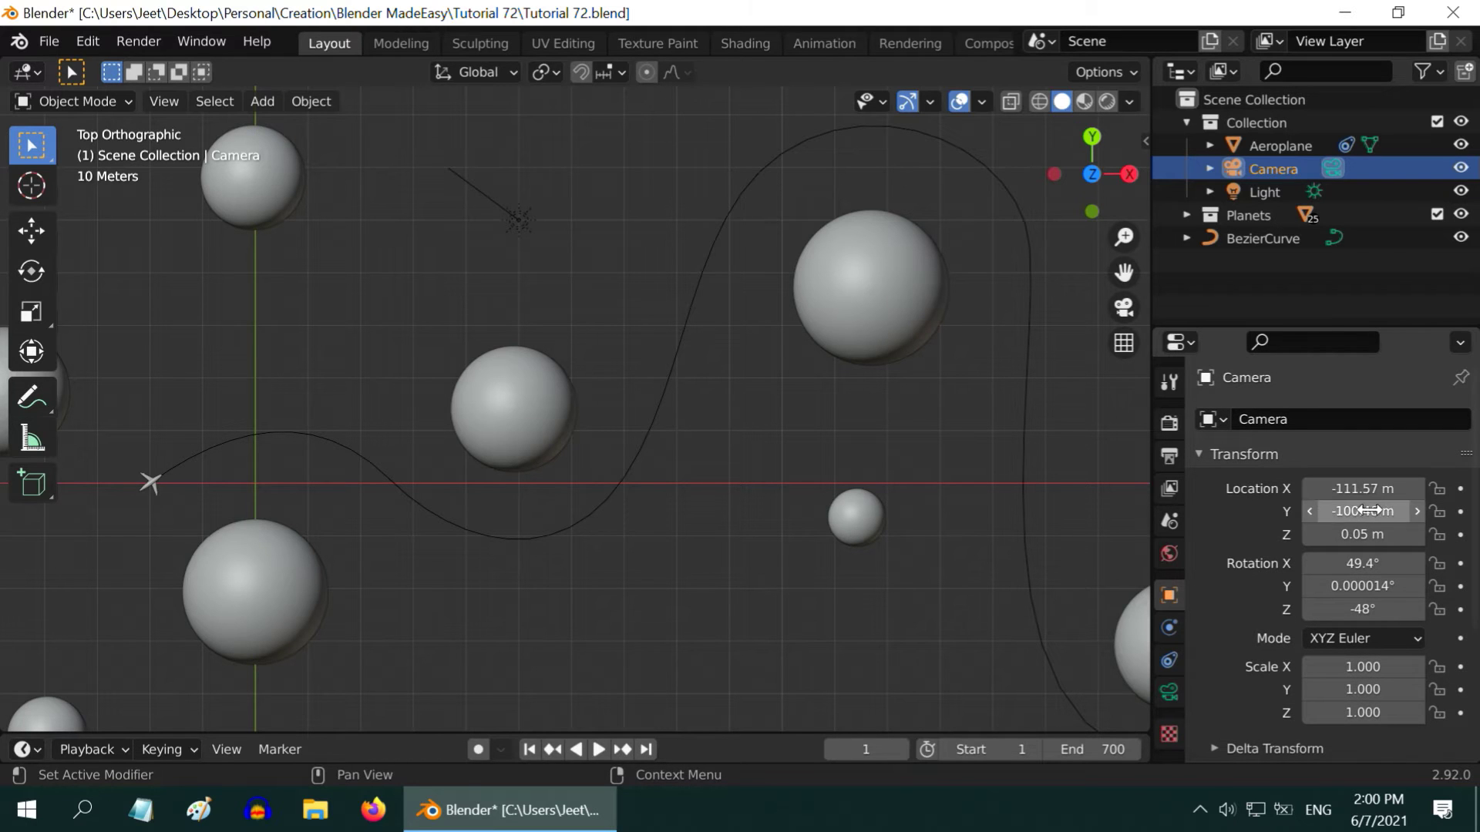
pyautogui.moveTo(1341, 489); pyautogui.dragTo(1341, 534)
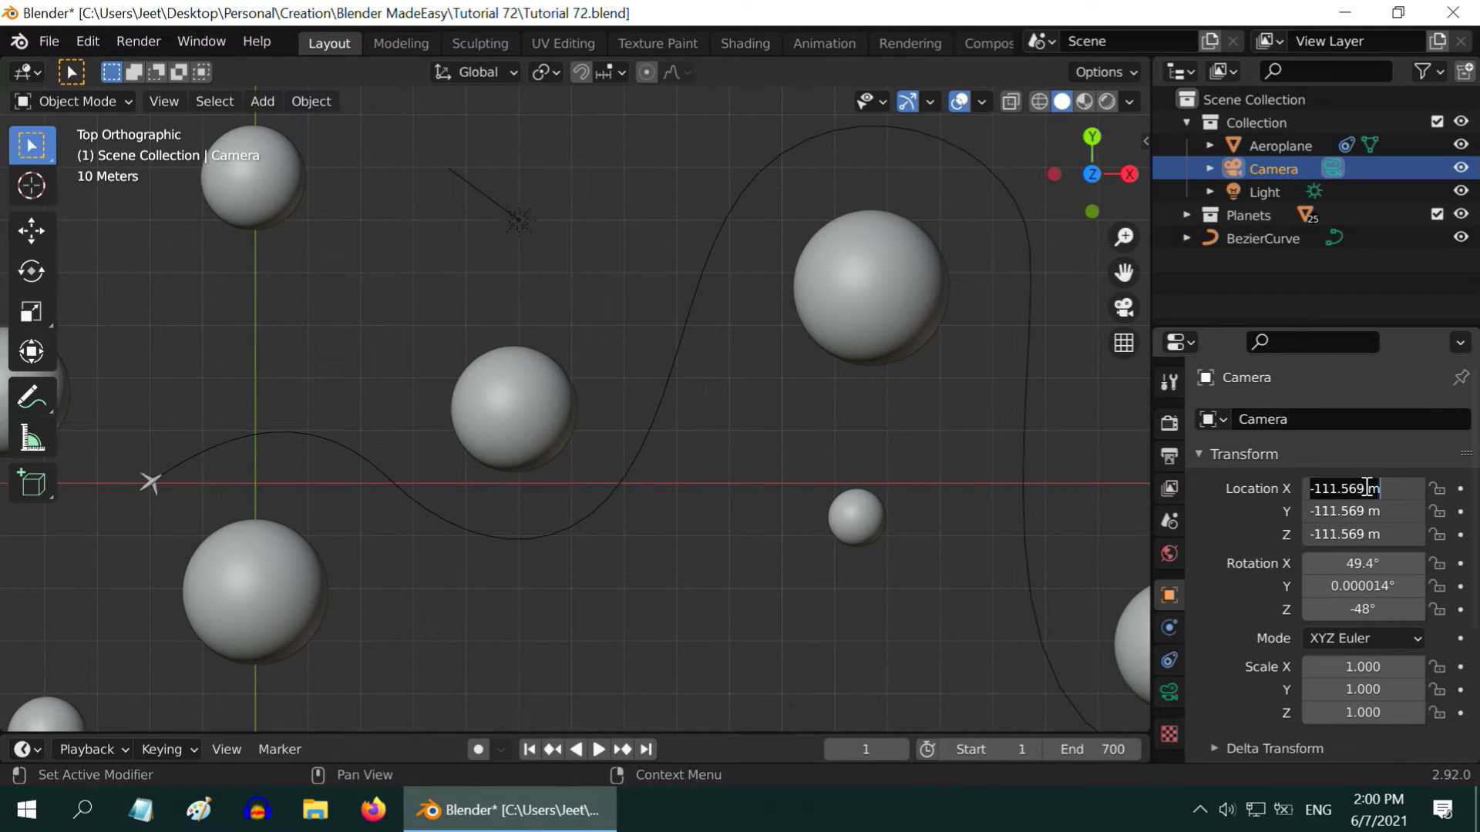
pyautogui.write('0')
pyautogui.press('Return')
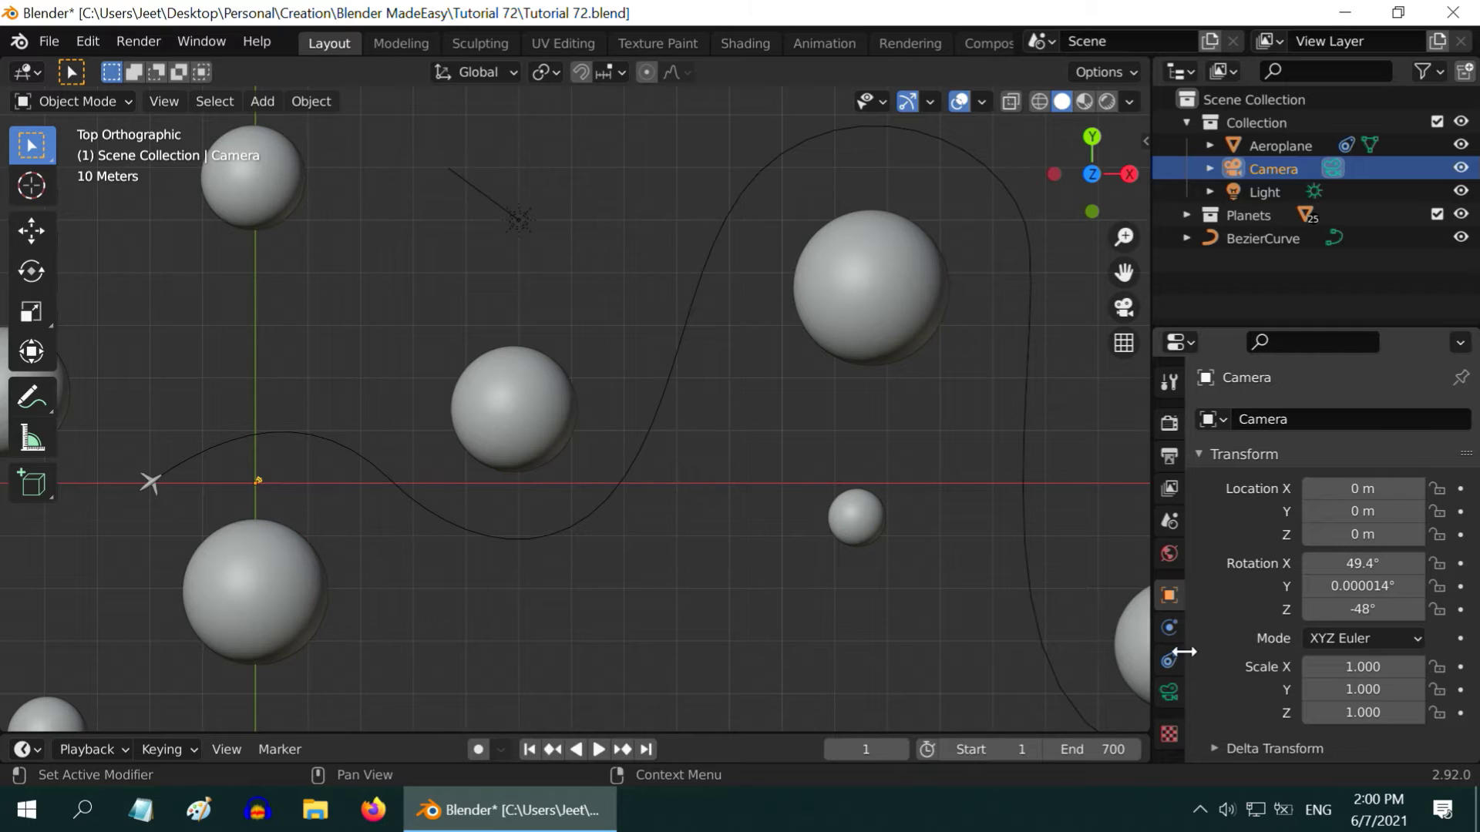
# Add a Follow Path constraint to the camera with BezierCurve as target
pyautogui.click(1171, 661)
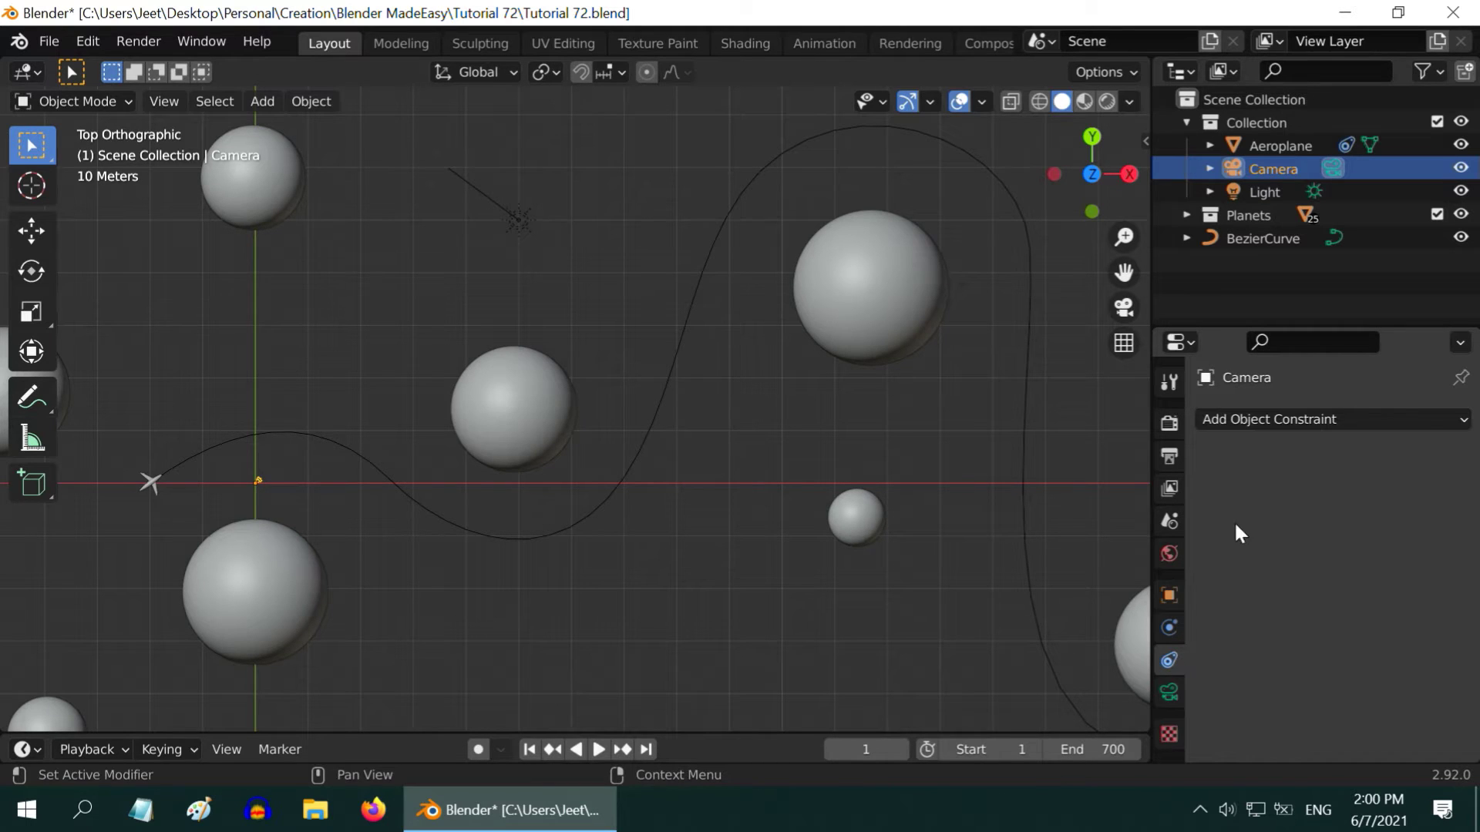
pyautogui.click(1298, 420)
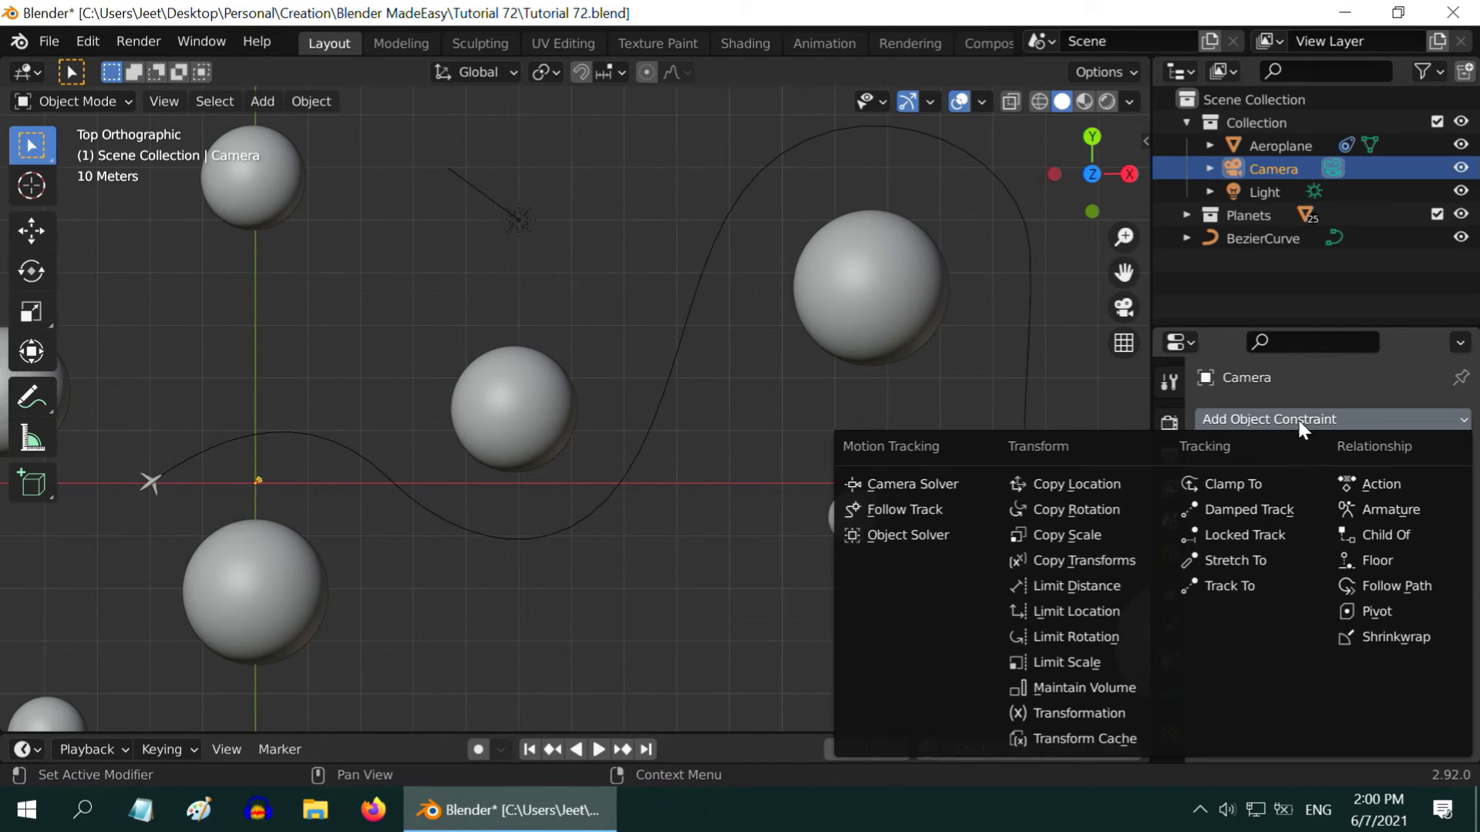
pyautogui.click(1392, 586)
pyautogui.click(1330, 493)
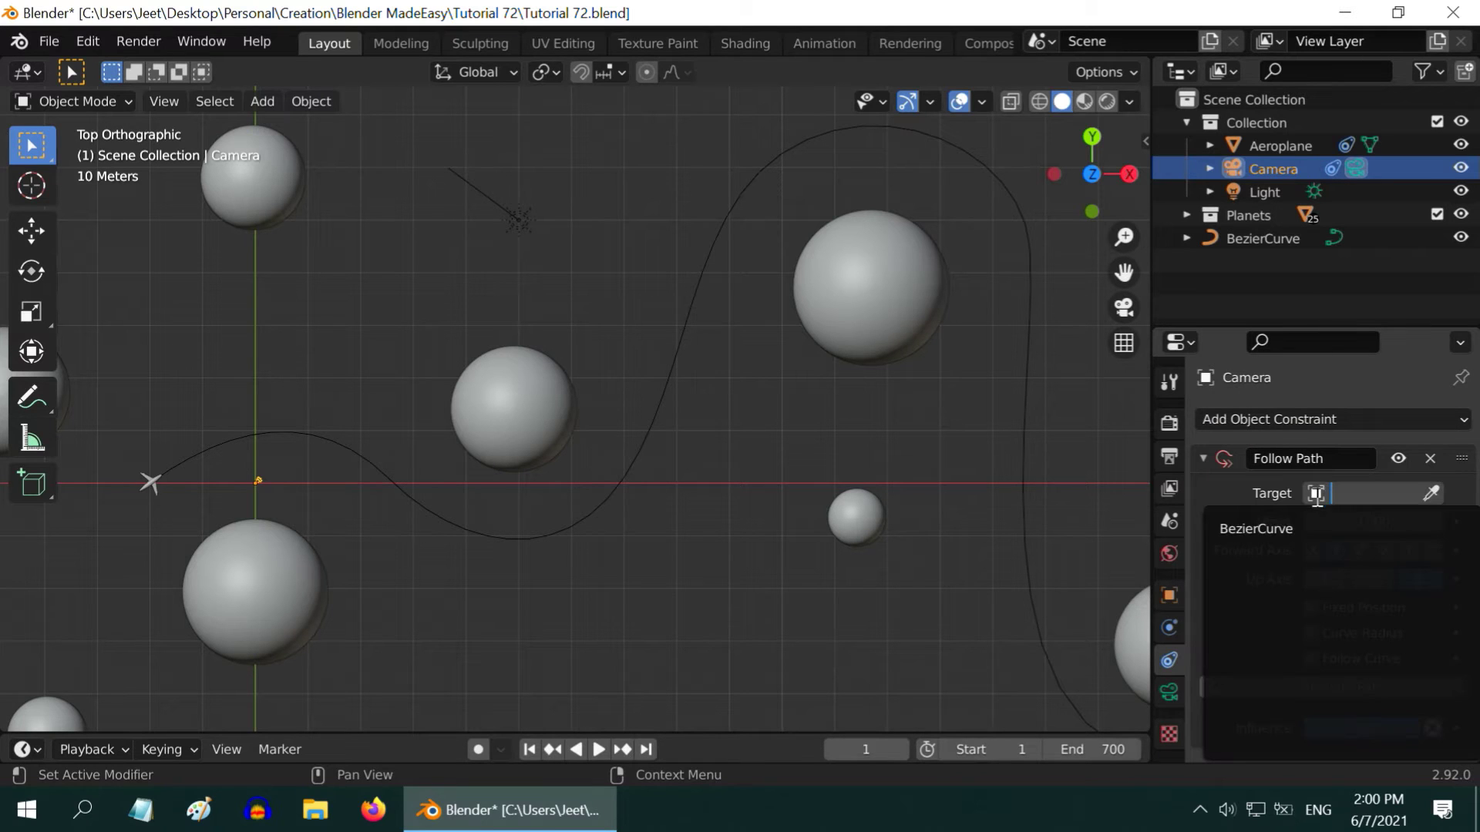
pyautogui.click(1284, 525)
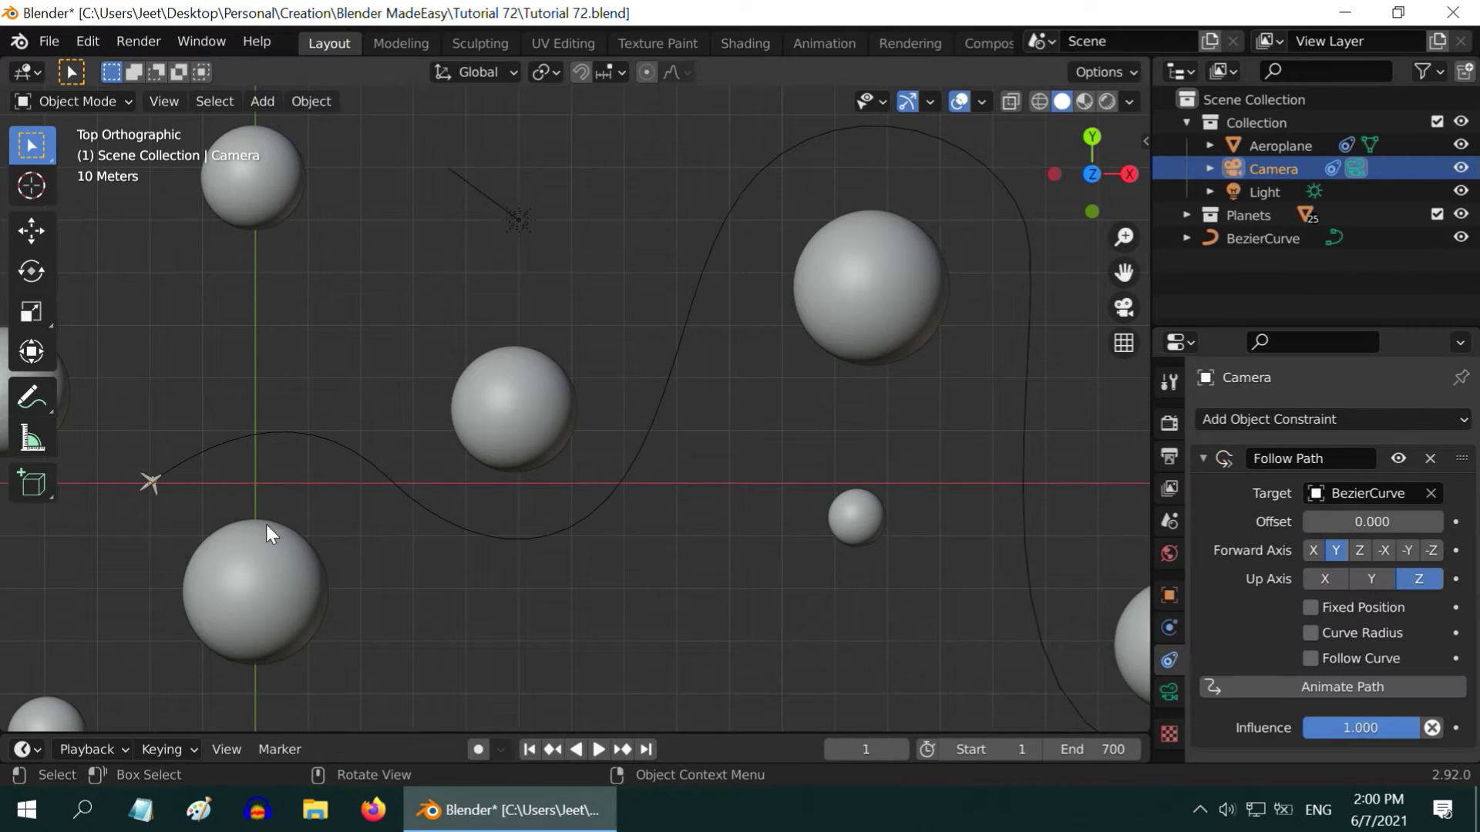
pyautogui.scroll(2, 154, 493)
pyautogui.keyDown('shift'); pyautogui.moveTo(151, 495); pyautogui.dragTo(456, 459, button='middle'); pyautogui.keyUp('shift')
pyautogui.scroll(1, 569, 443)
pyautogui.scroll(1, 343, 475)
pyautogui.scroll(1, 340, 471)
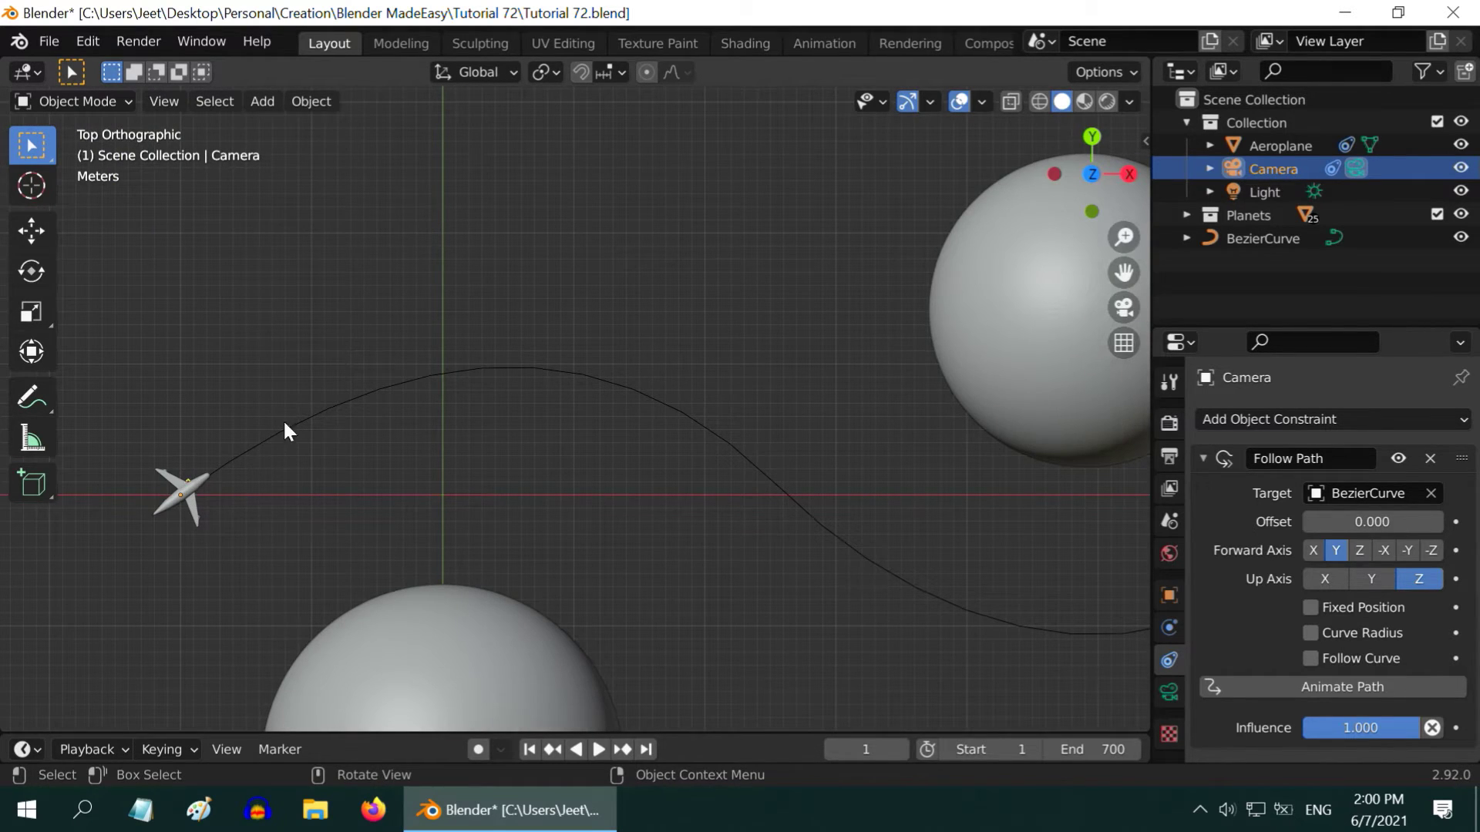
pyautogui.scroll(-2, 362, 416)
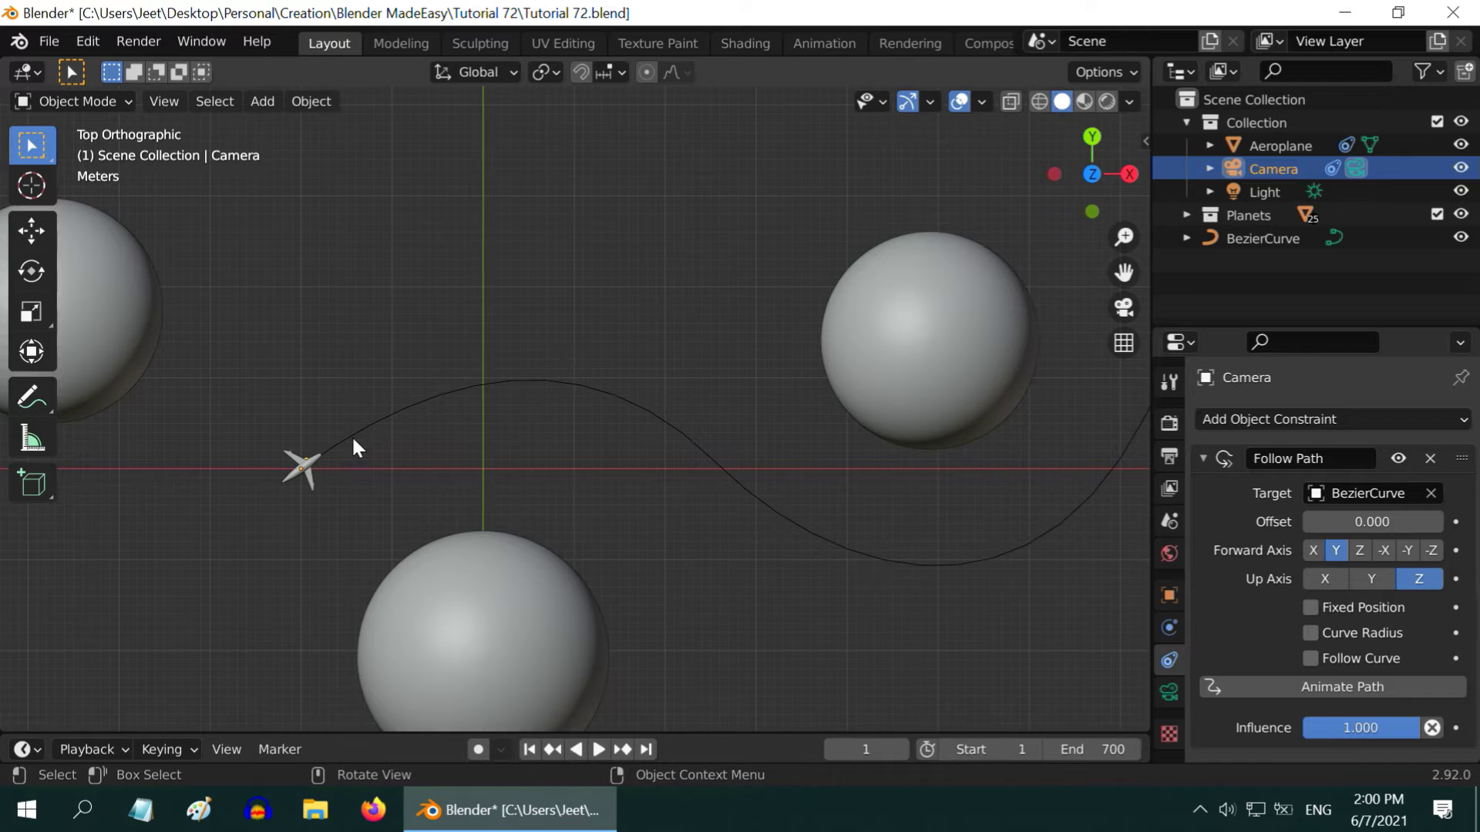
pyautogui.scroll(-4, 404, 425)
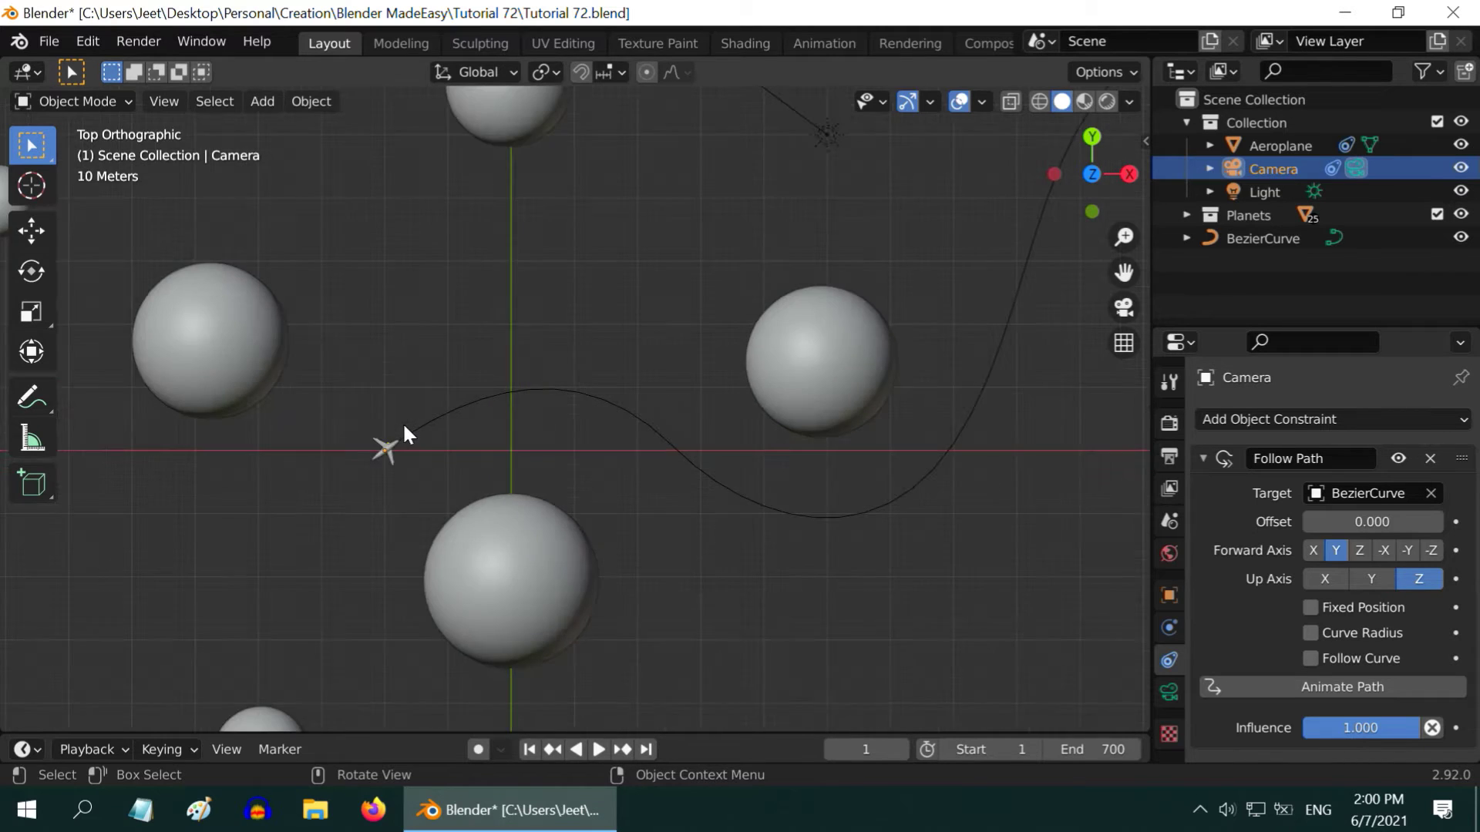
pyautogui.keyDown('shift'); pyautogui.moveTo(540, 438); pyautogui.dragTo(360, 486, button='middle'); pyautogui.keyUp('shift')
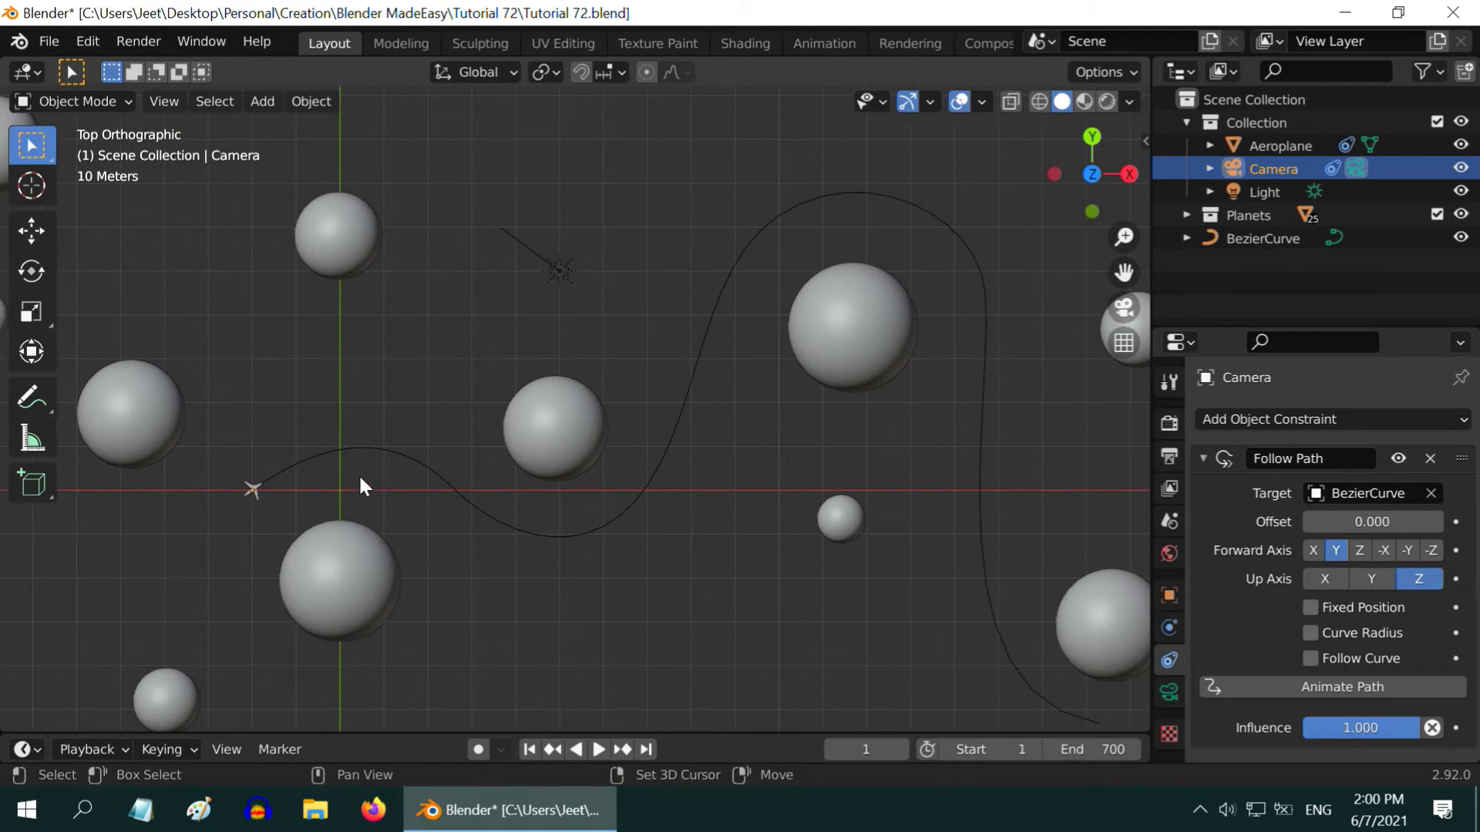
# Enable Fixed Position and key the camera's Offset Factor 0 at frame 1, 0.95 at frame 700
pyautogui.click(1311, 608)
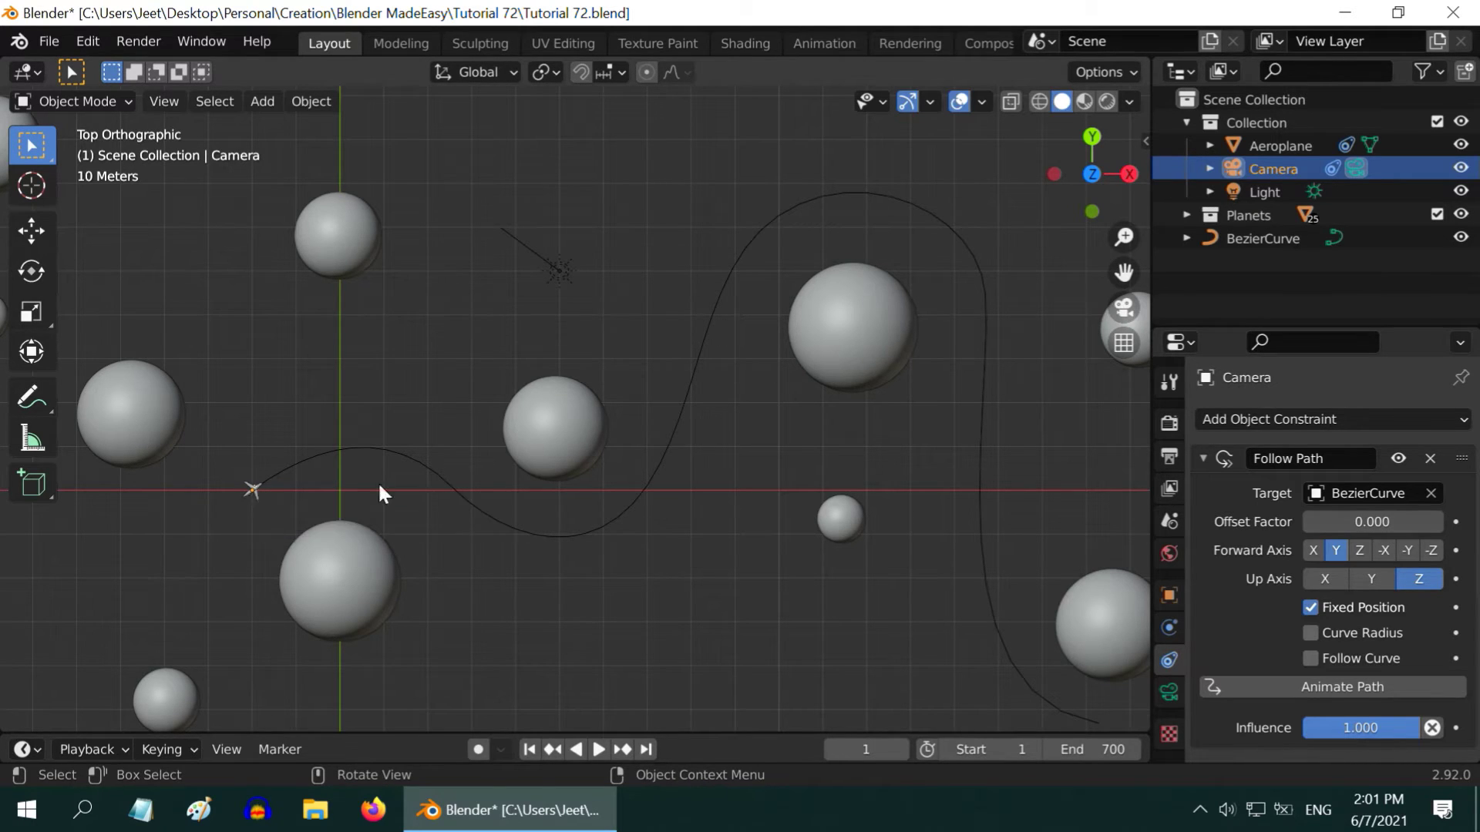
pyautogui.click(1456, 523)
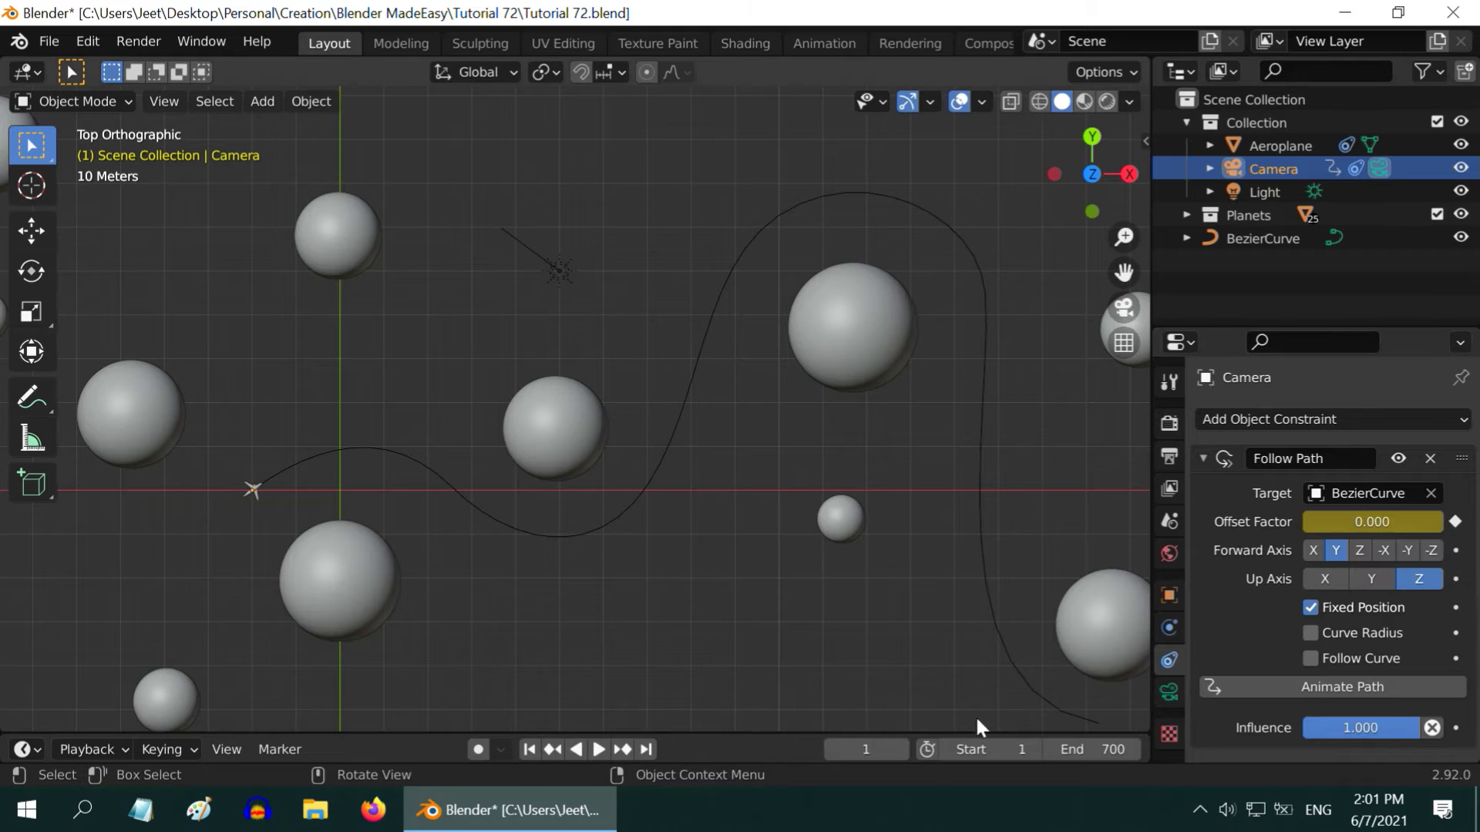
pyautogui.click(646, 749)
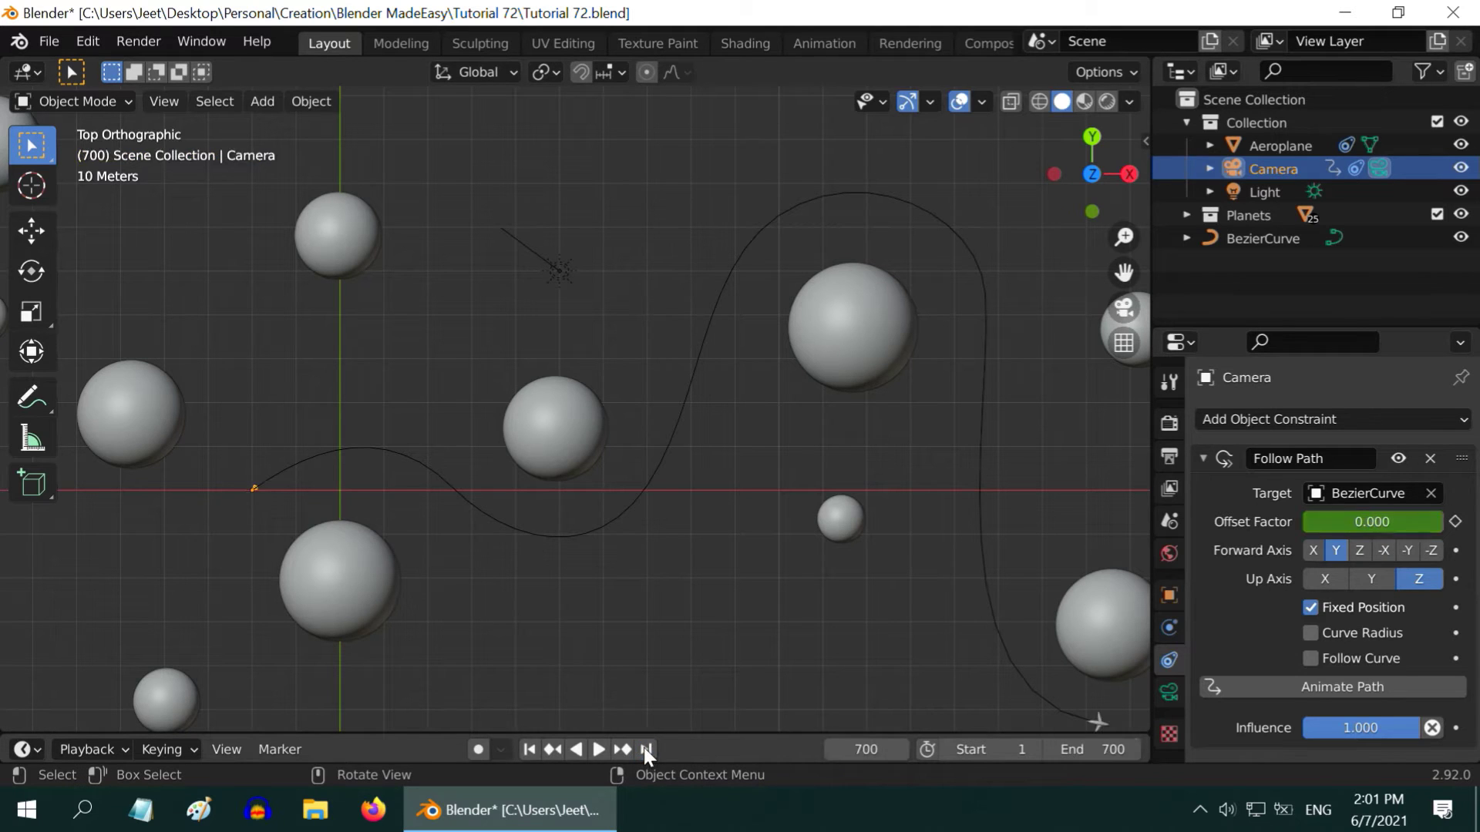
pyautogui.click(1364, 522)
pyautogui.write('.95')
pyautogui.press('Return')
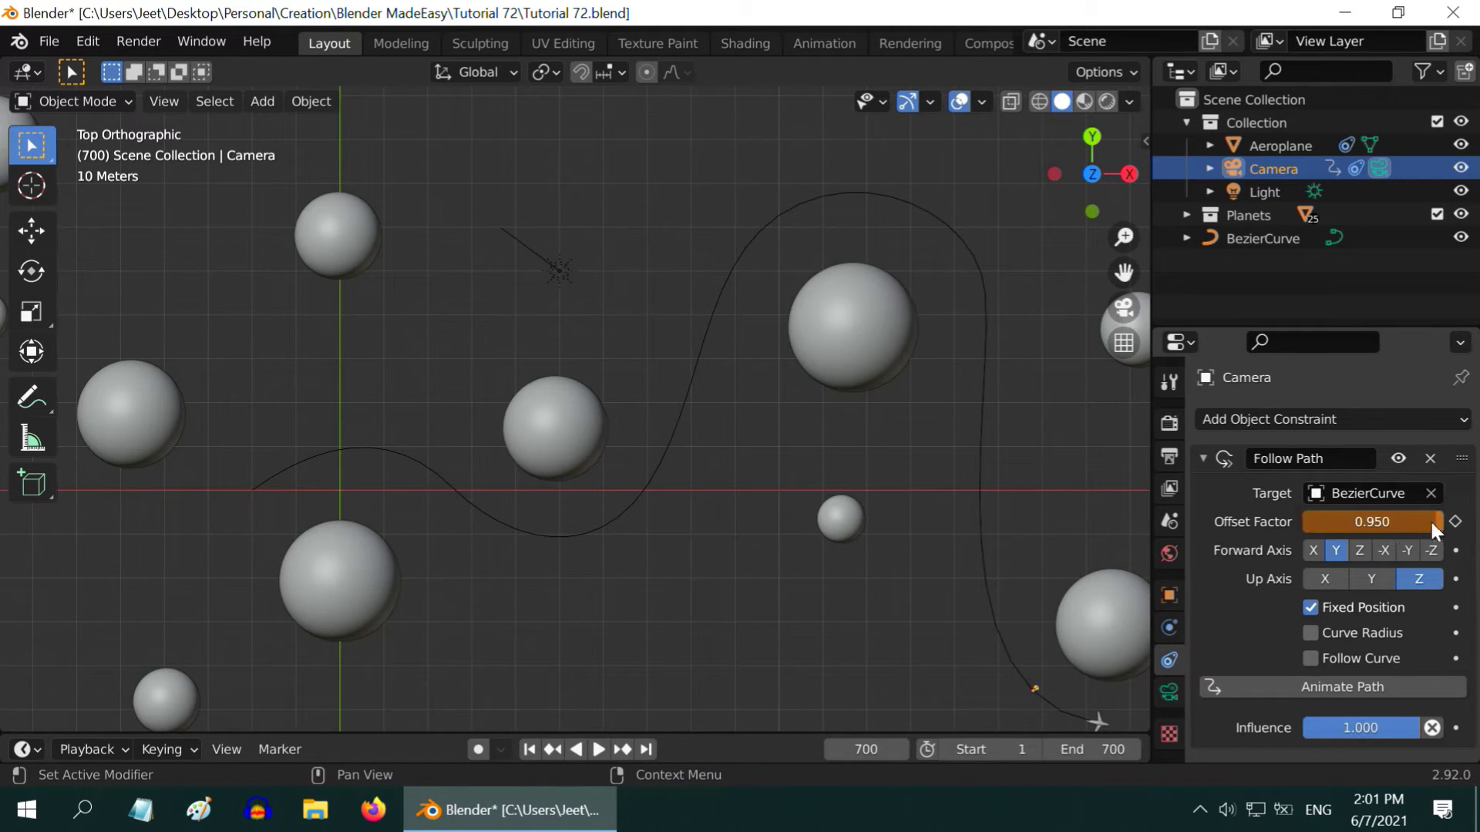
pyautogui.click(1455, 522)
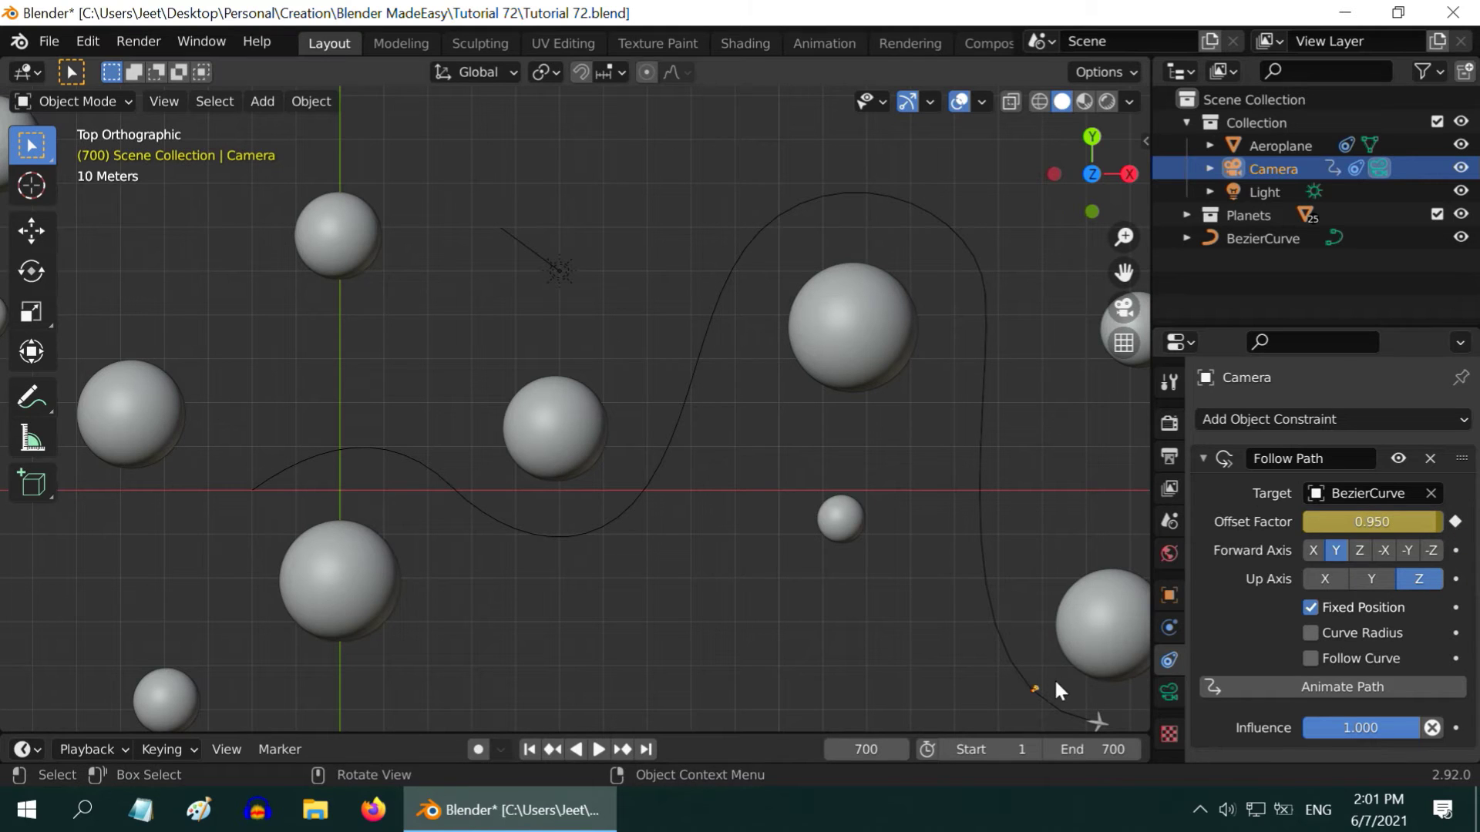
pyautogui.keyDown('shift'); pyautogui.moveTo(1060, 683); pyautogui.dragTo(895, 549, button='middle'); pyautogui.keyUp('shift')
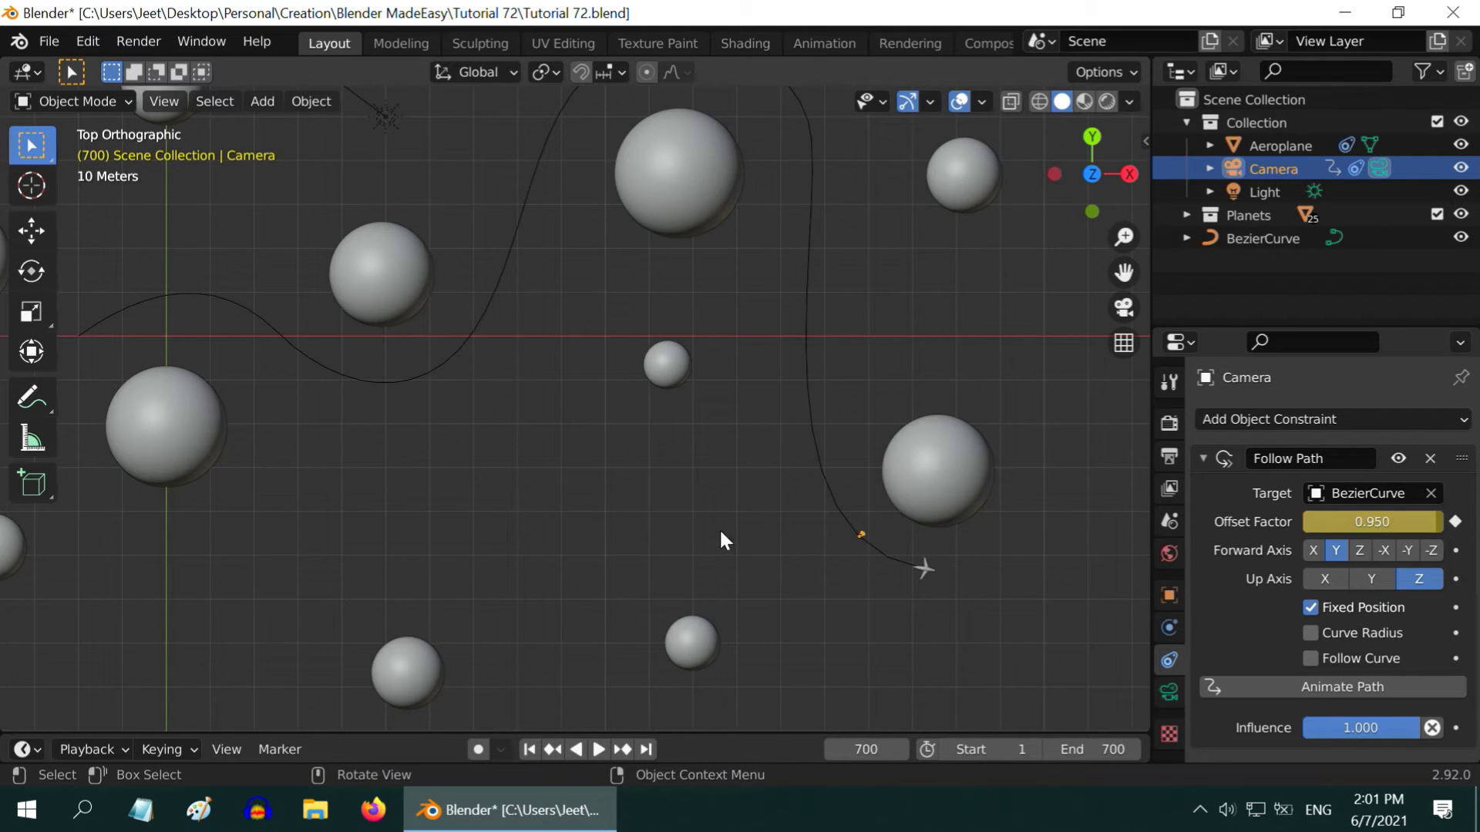
pyautogui.press('KP_5')
pyautogui.keyDown('shift'); pyautogui.moveTo(706, 529); pyautogui.dragTo(1037, 588, button='middle'); pyautogui.keyUp('shift')
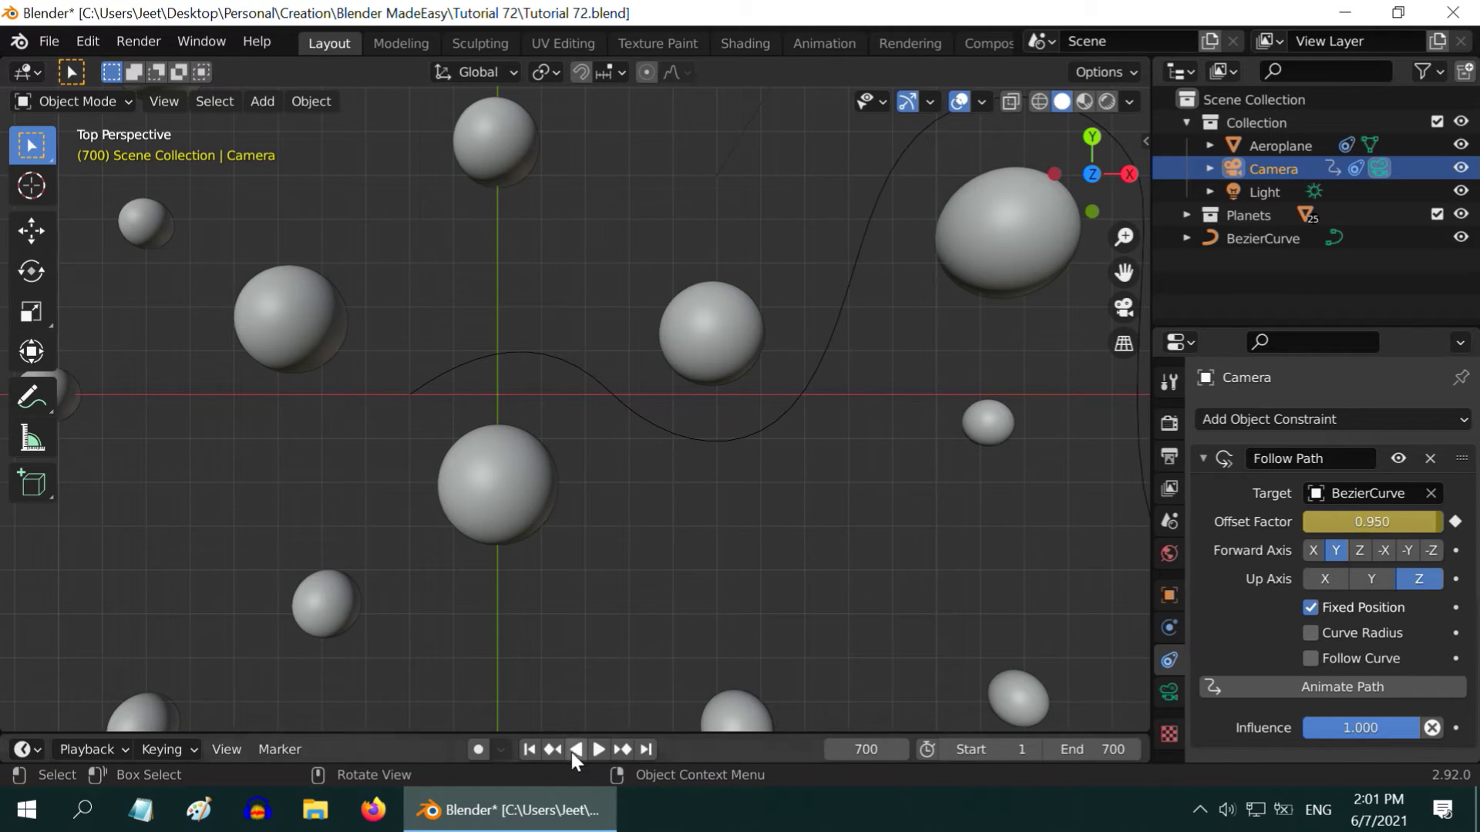
pyautogui.click(529, 749)
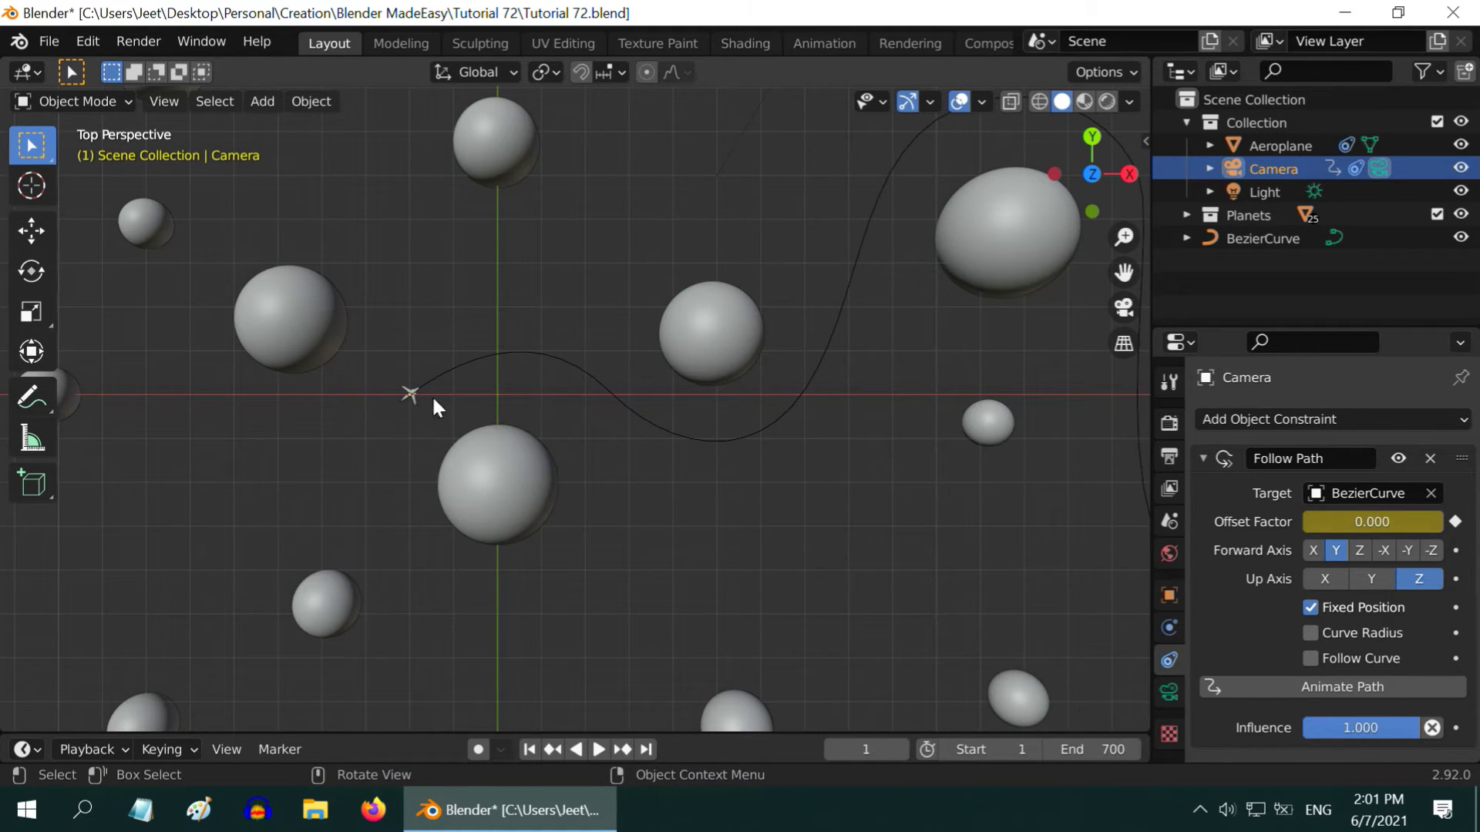
# Select the Aeroplane, enable Fixed Position, and key Offset Factor 0.05 at frame 1
pyautogui.click(1278, 146)
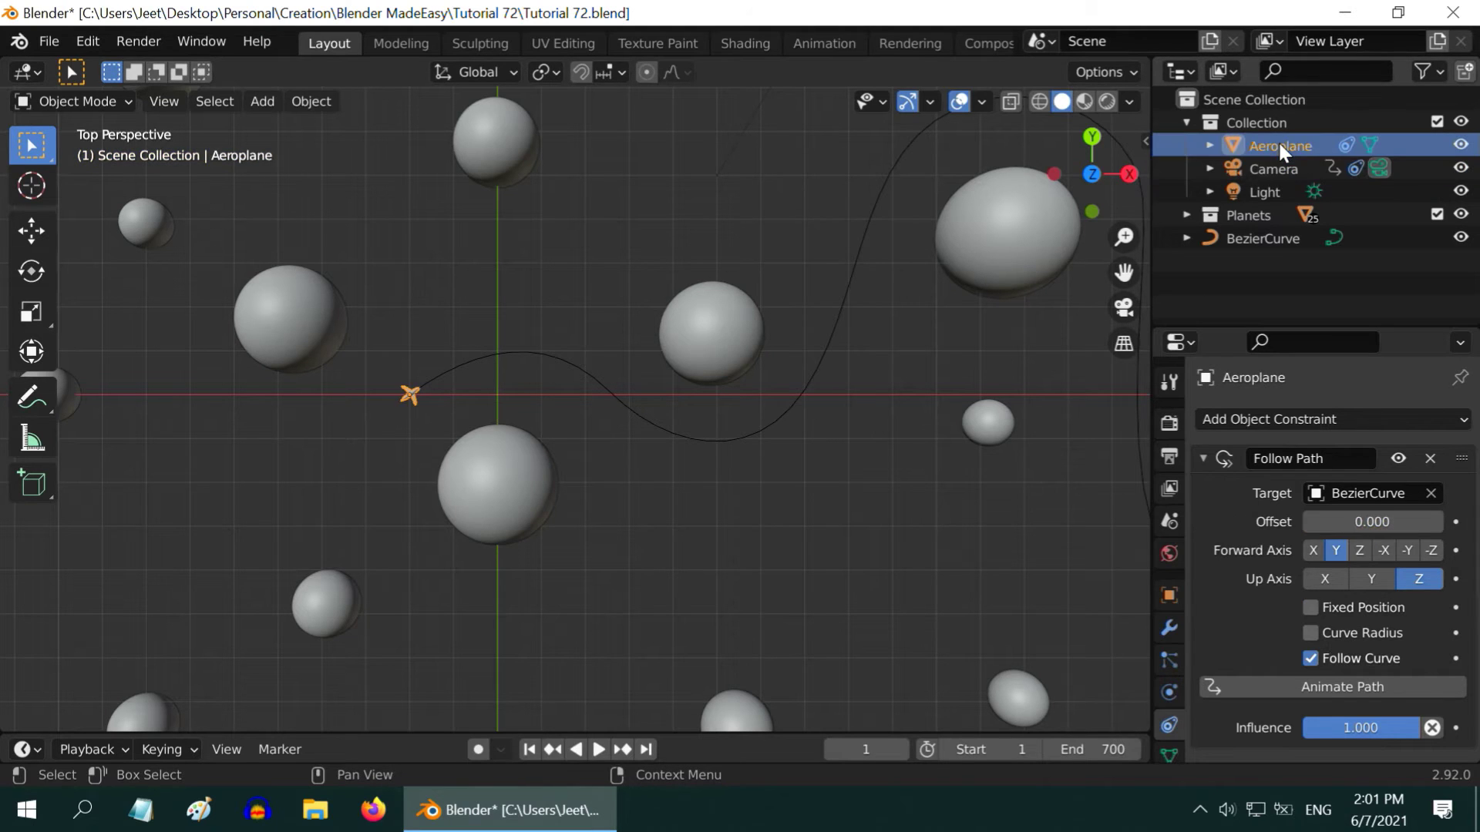
pyautogui.click(1344, 608)
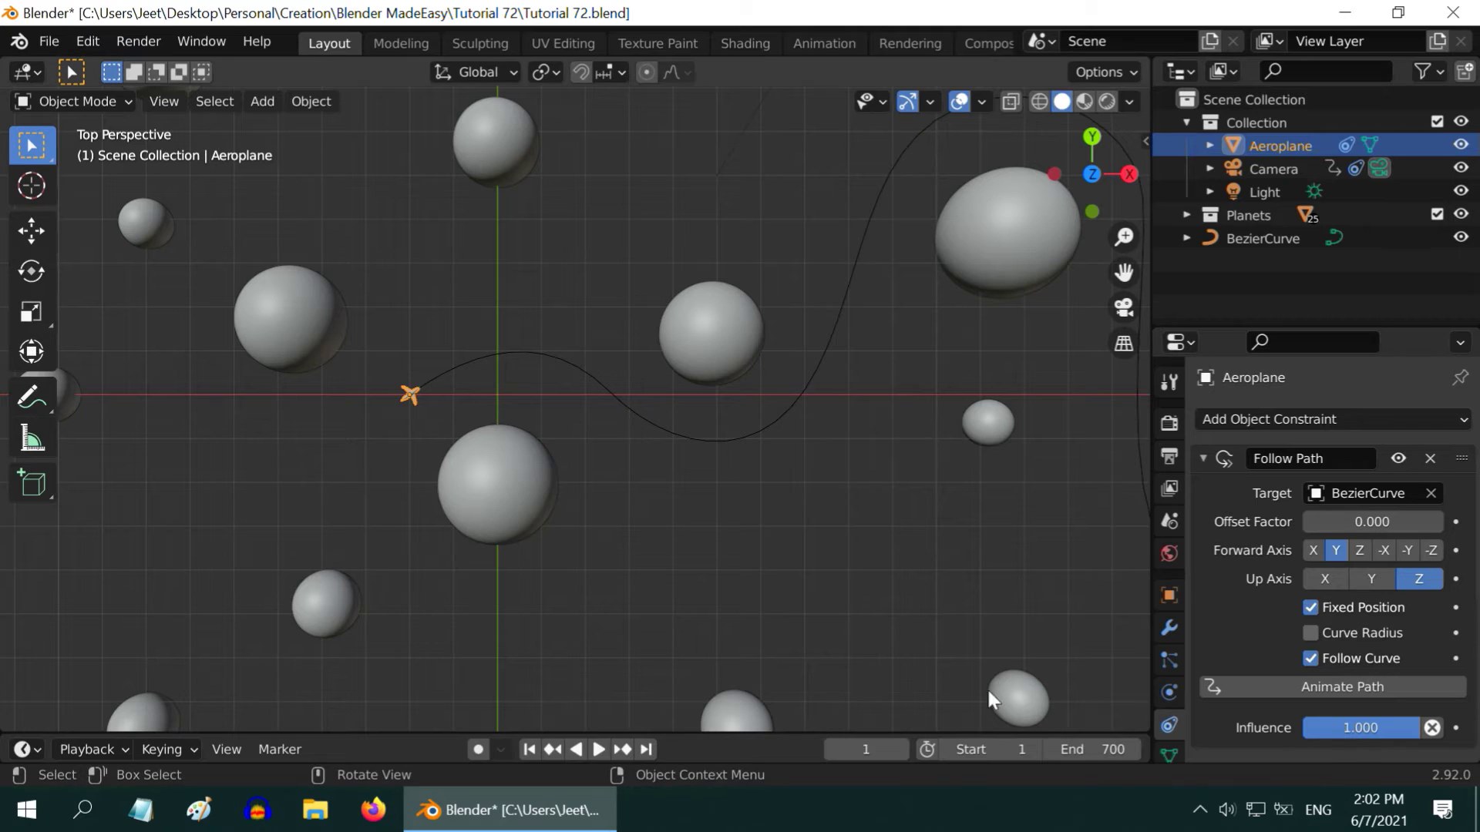
pyautogui.click(1388, 522)
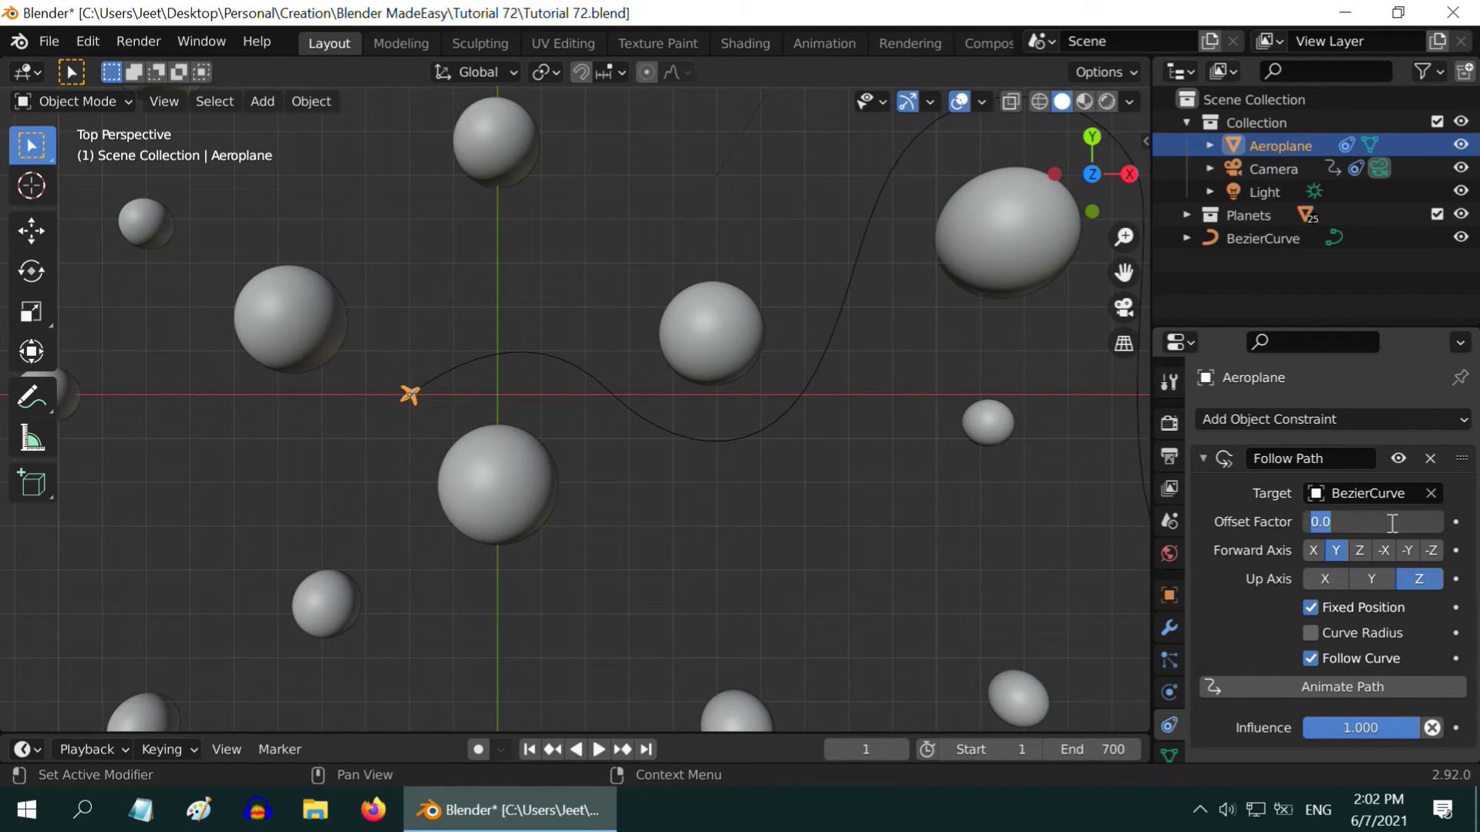
pyautogui.write('0.05')
pyautogui.press('Return')
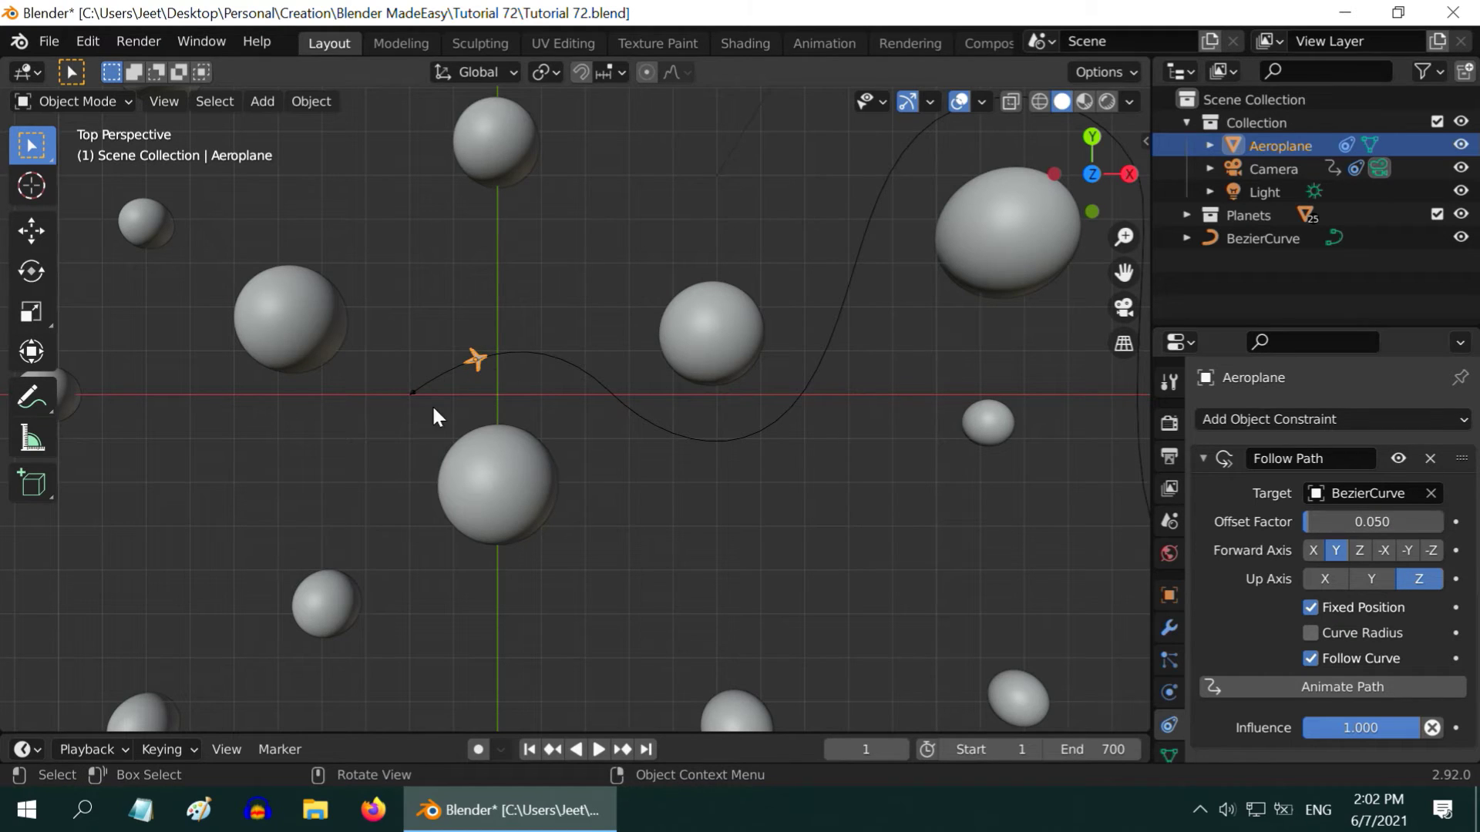
pyautogui.click(1455, 521)
# At frame 700, key the aeroplane's Offset Factor at 1.000
pyautogui.click(646, 749)
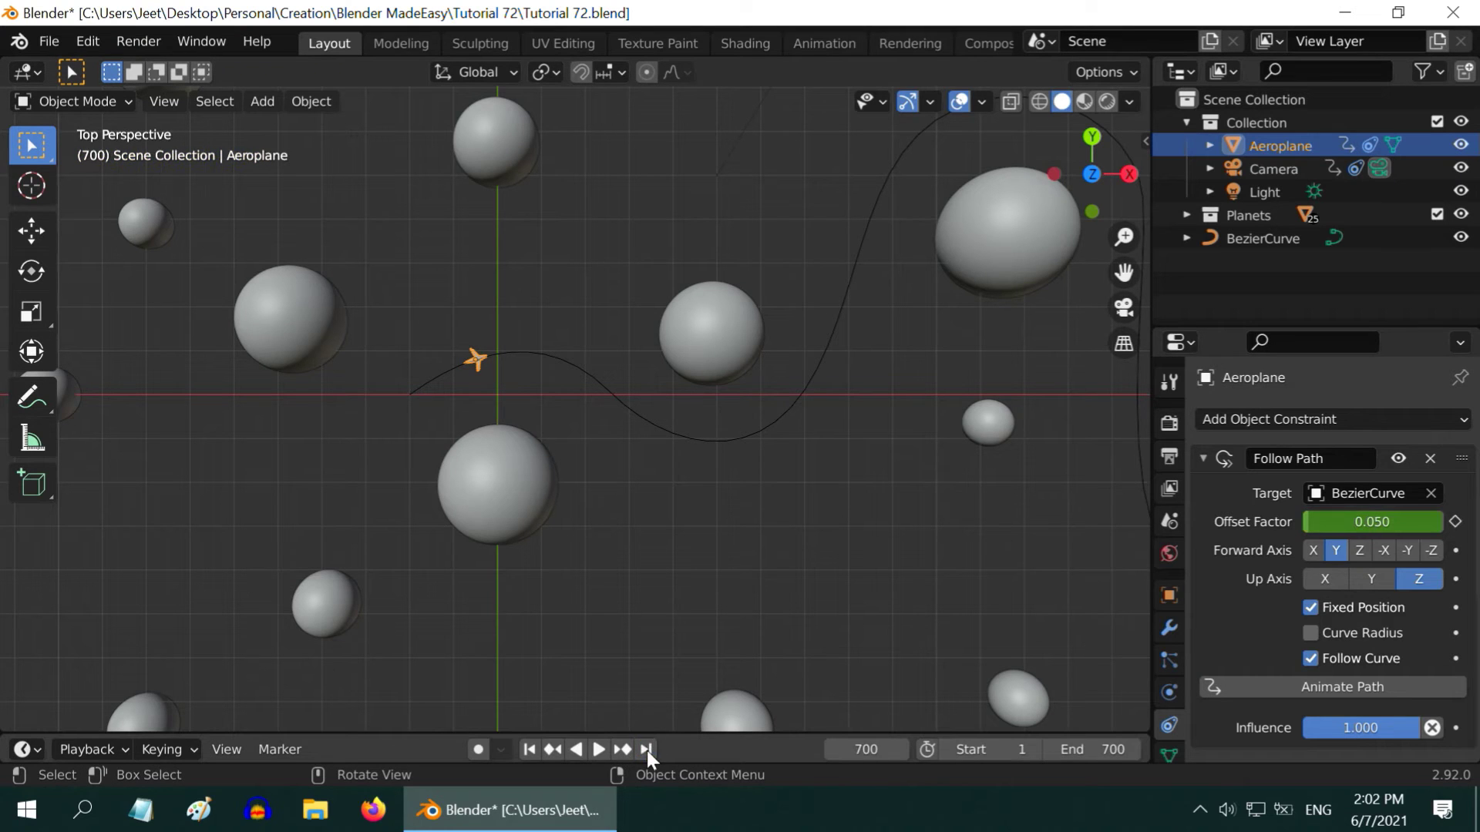
pyautogui.keyDown('shift'); pyautogui.moveTo(993, 586); pyautogui.dragTo(590, 534, button='middle'); pyautogui.keyUp('shift')
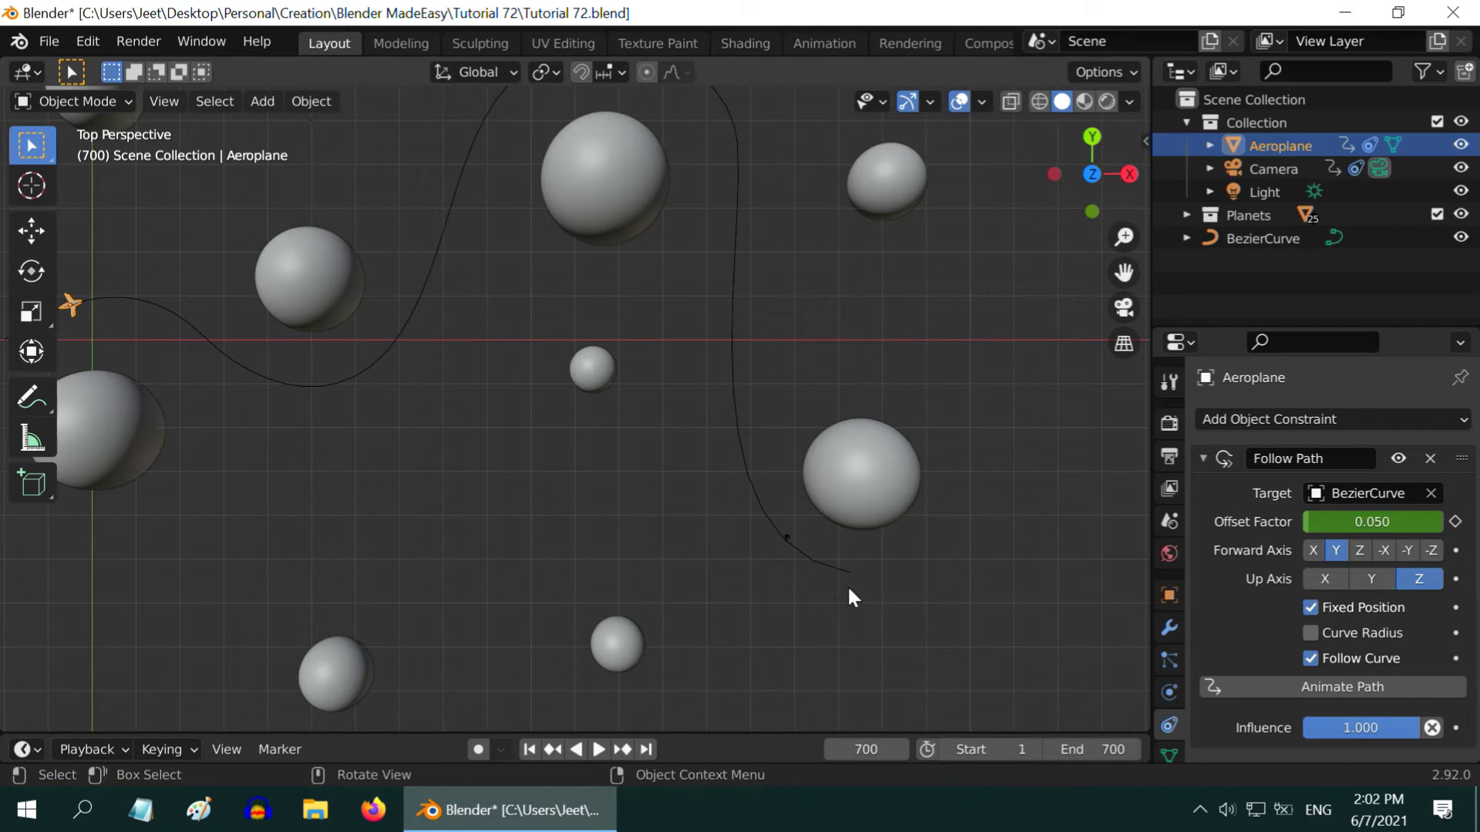
pyautogui.click(1384, 522)
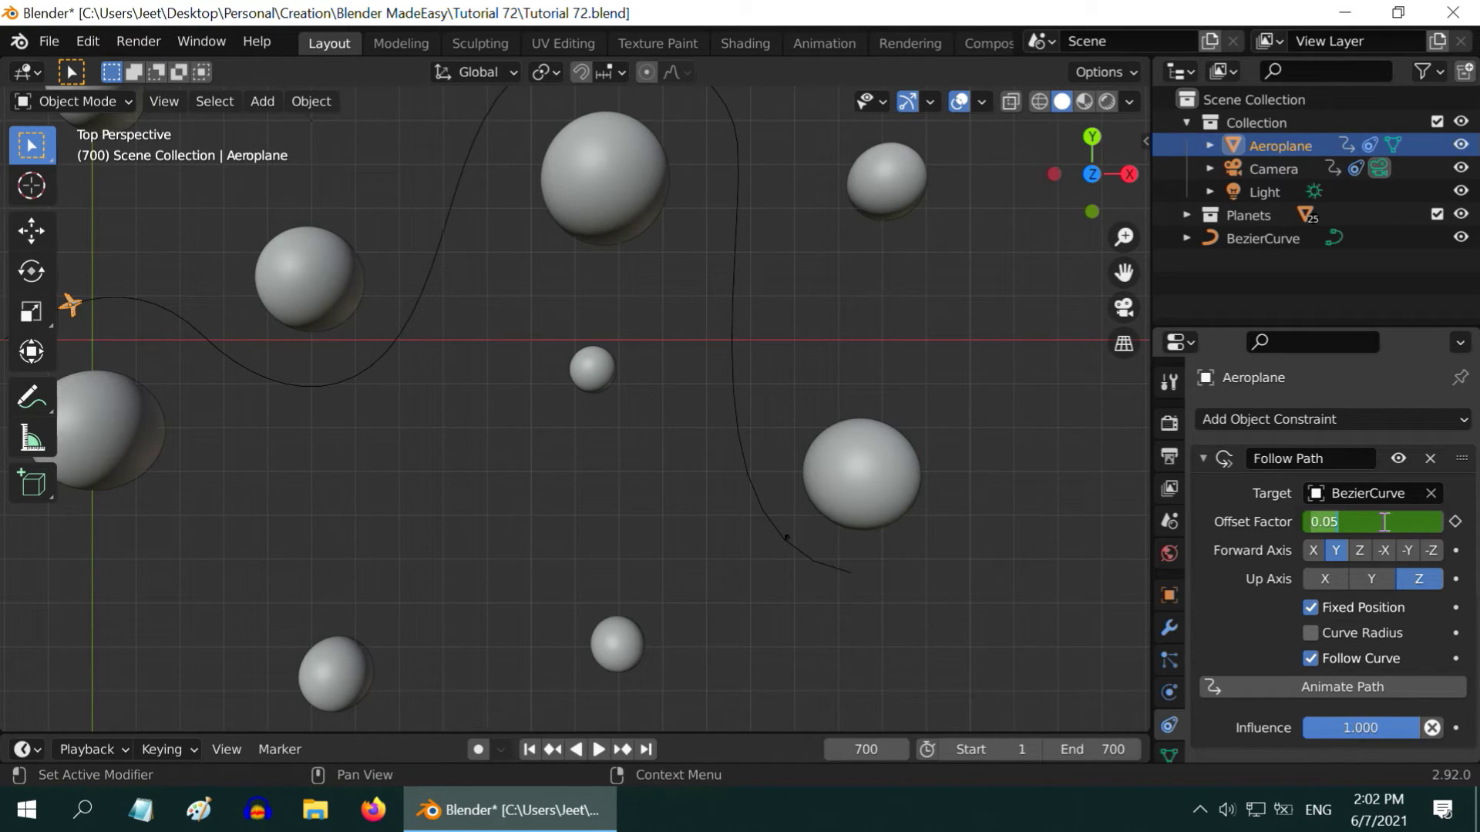
pyautogui.write('1')
pyautogui.press('Return')
pyautogui.click(1455, 521)
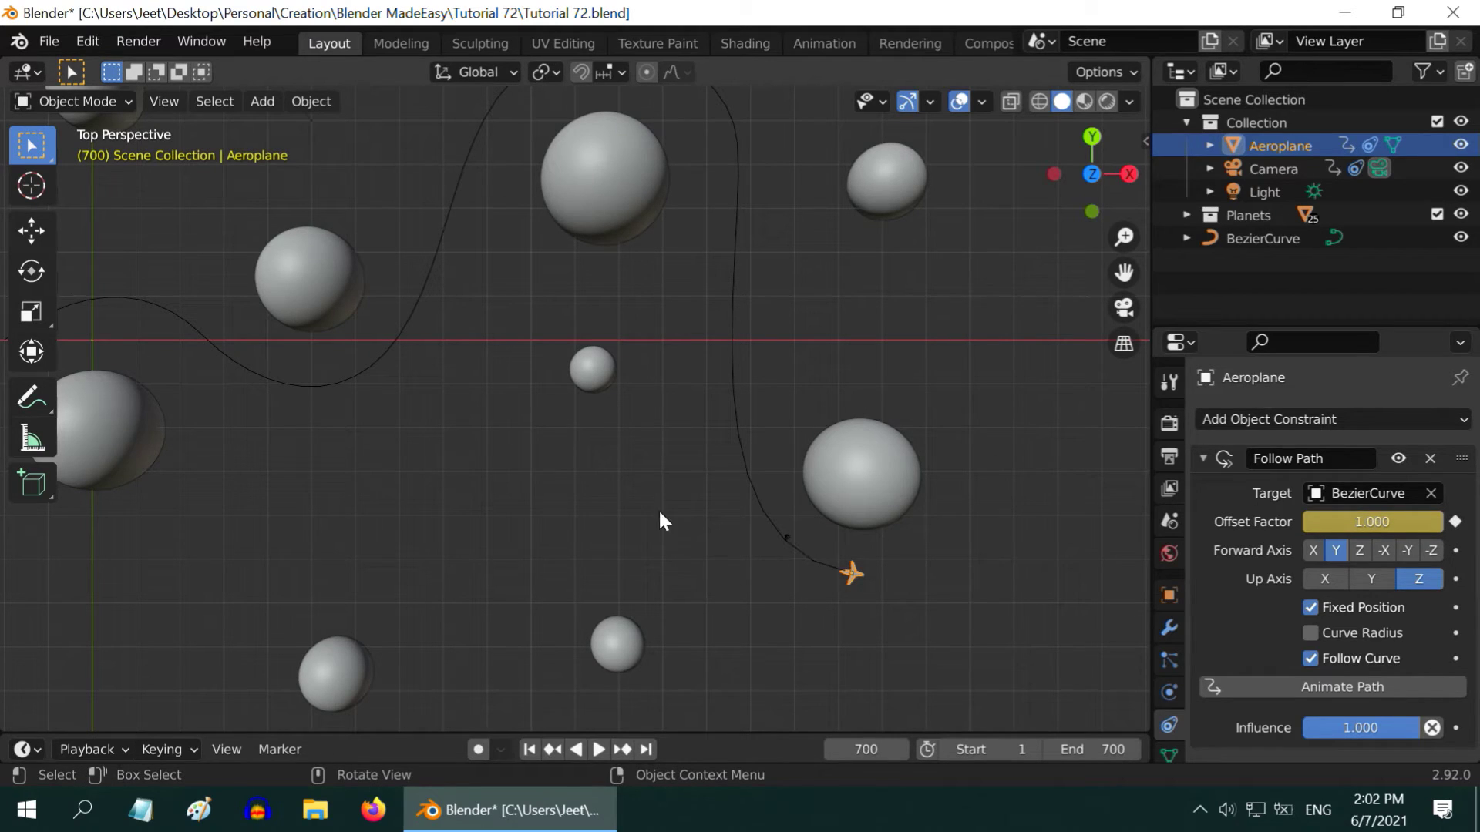
pyautogui.scroll(-2, 670, 512)
pyautogui.keyDown('shift'); pyautogui.moveTo(526, 504); pyautogui.dragTo(639, 540, button='middle'); pyautogui.keyUp('shift')
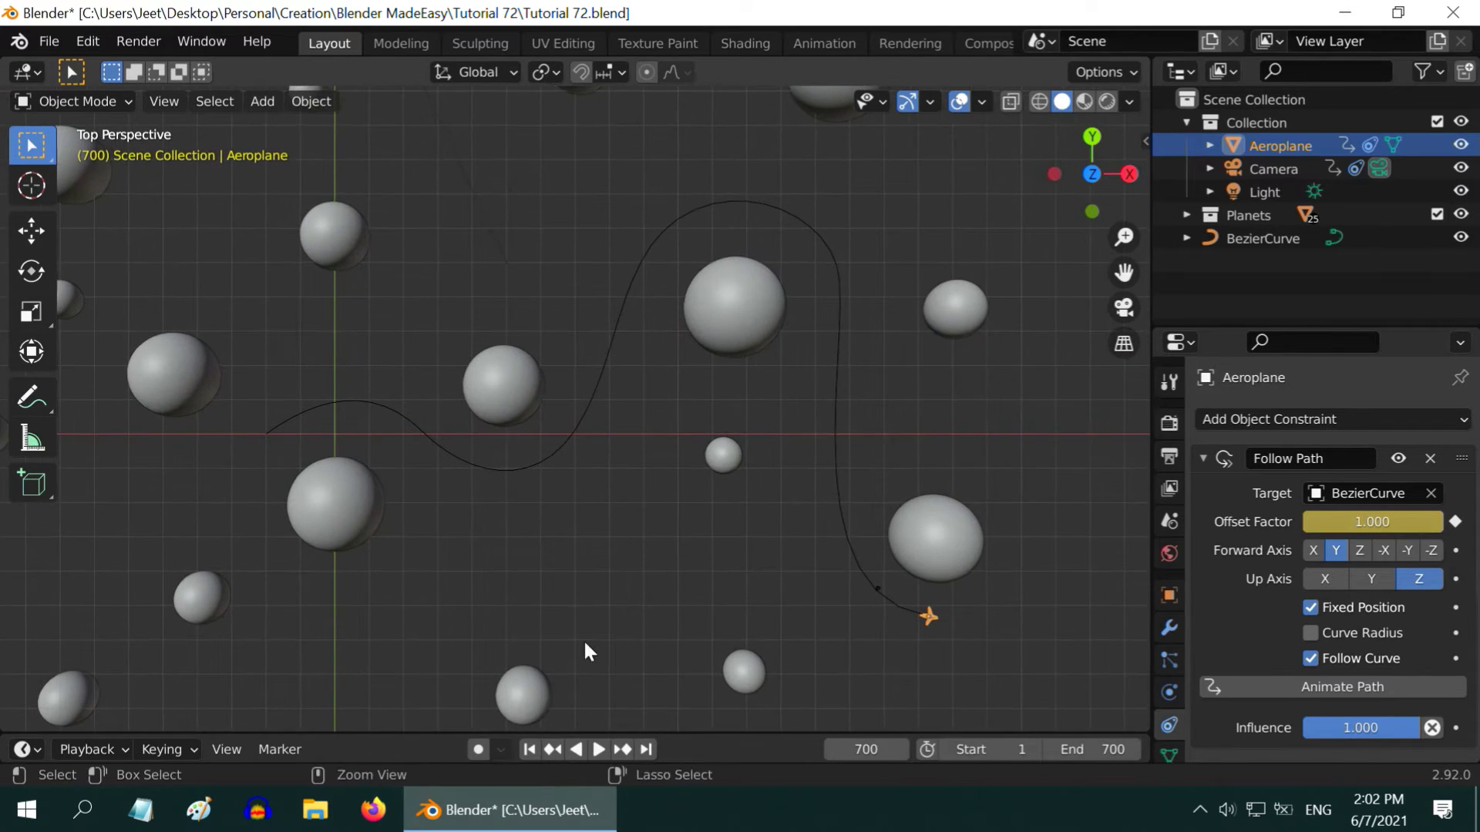
# Play the aeroplane's flight along the curve from frame 1, pause mid-way, and rewind to frame 1
pyautogui.click(529, 749)
pyautogui.click(599, 749)
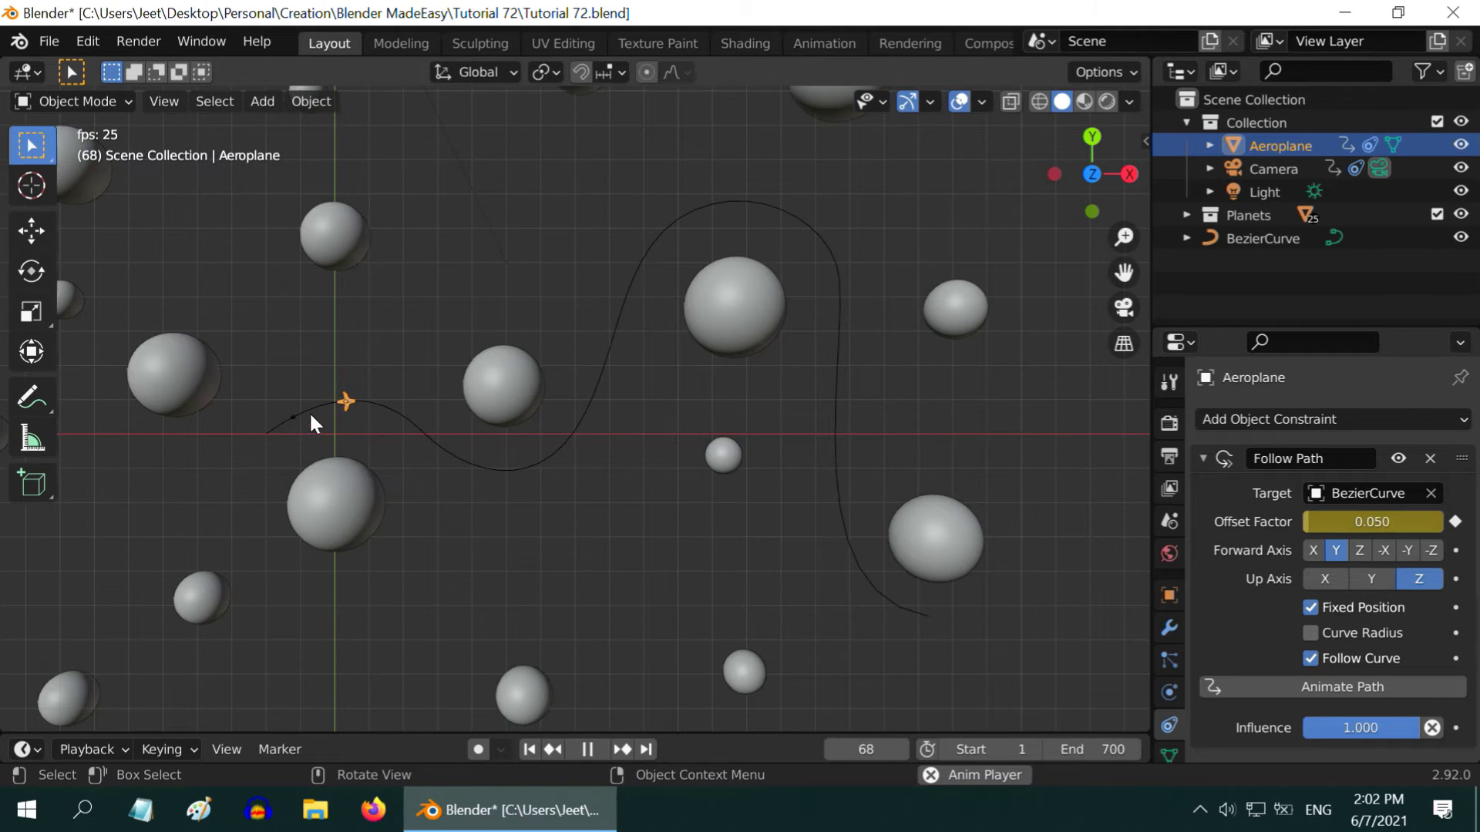
pyautogui.scroll(2, 390, 426)
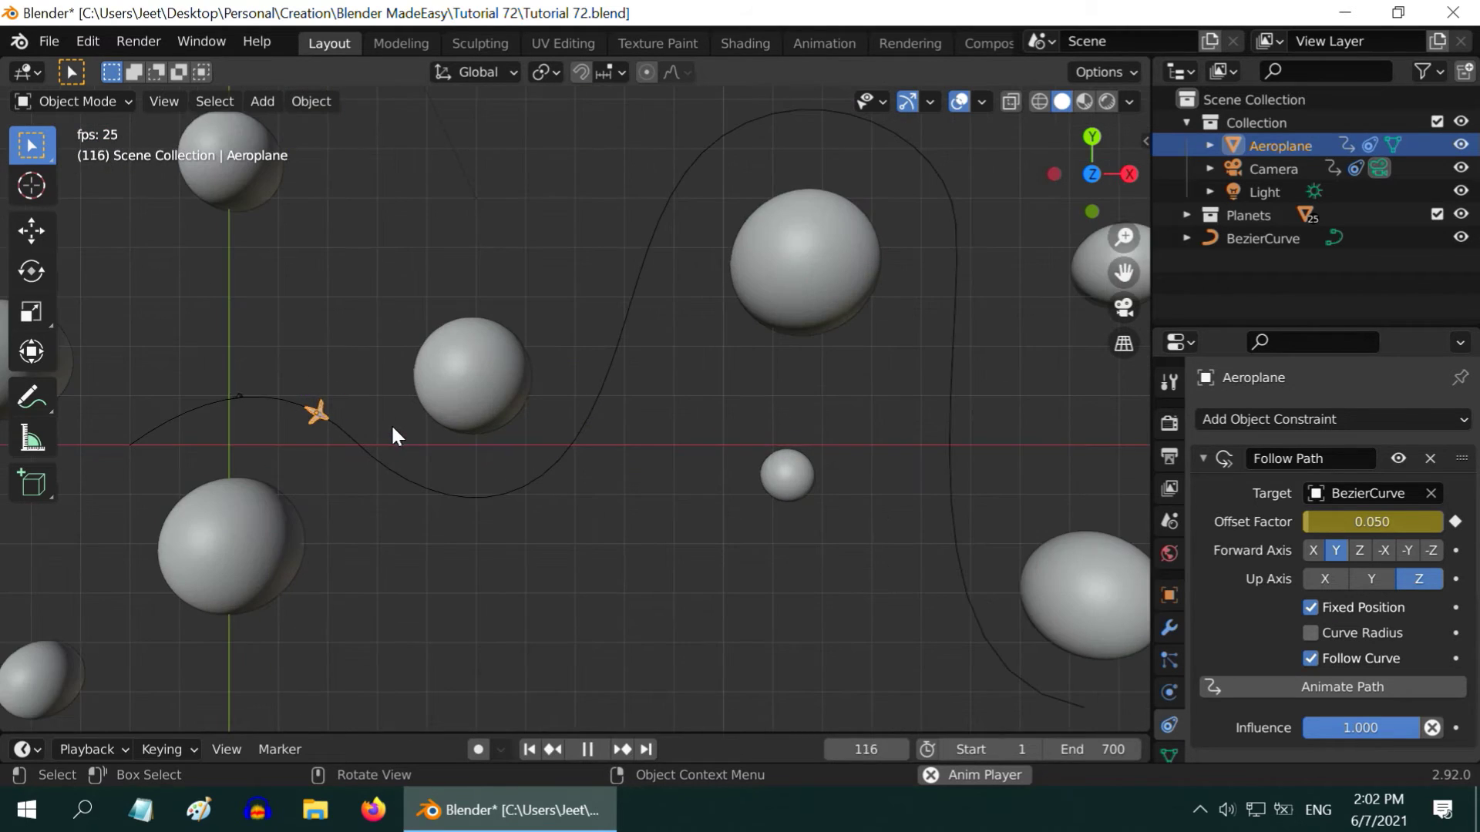
pyautogui.scroll(1, 306, 422)
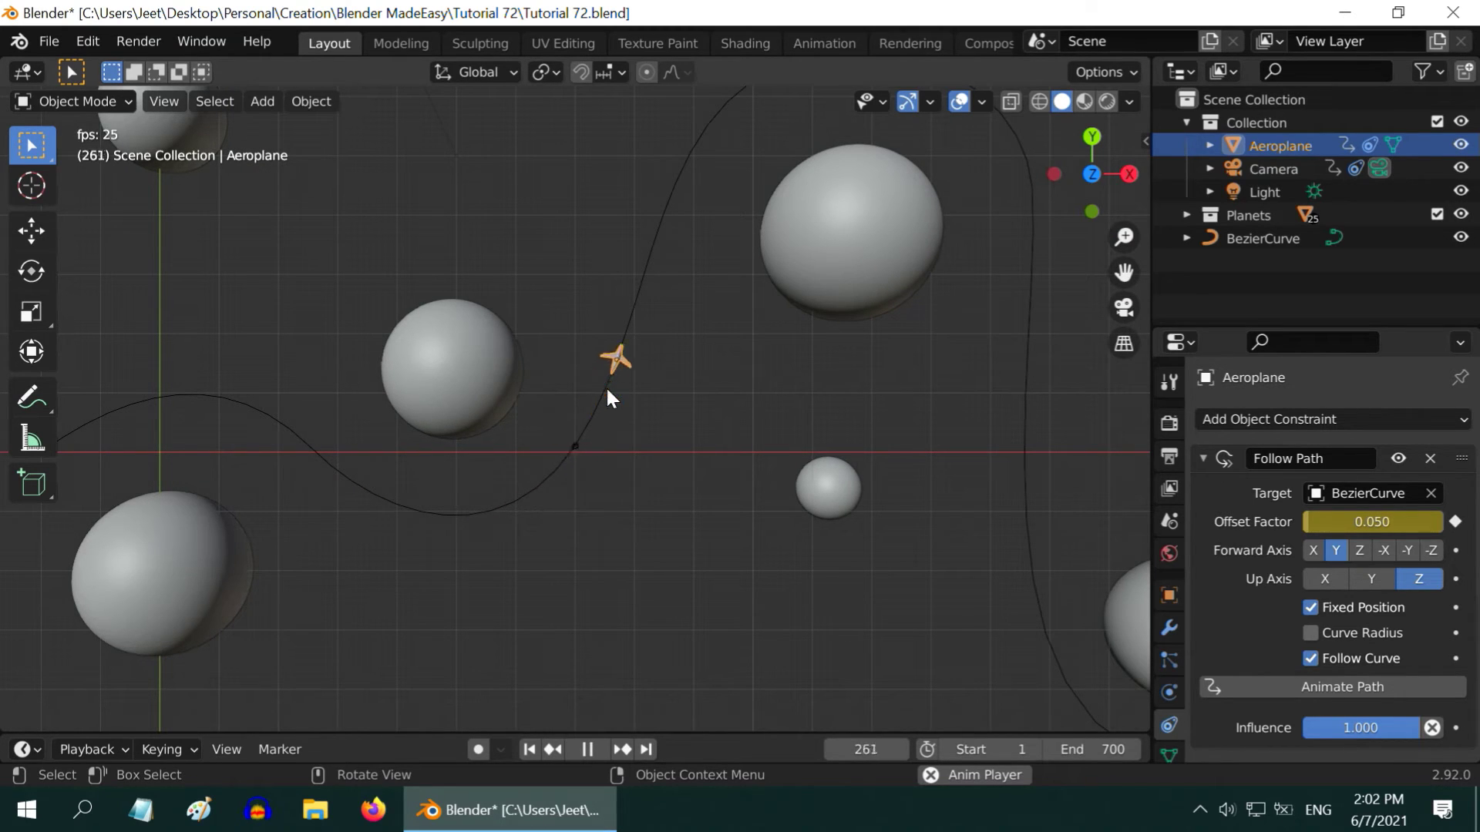
pyautogui.scroll(-2, 604, 385)
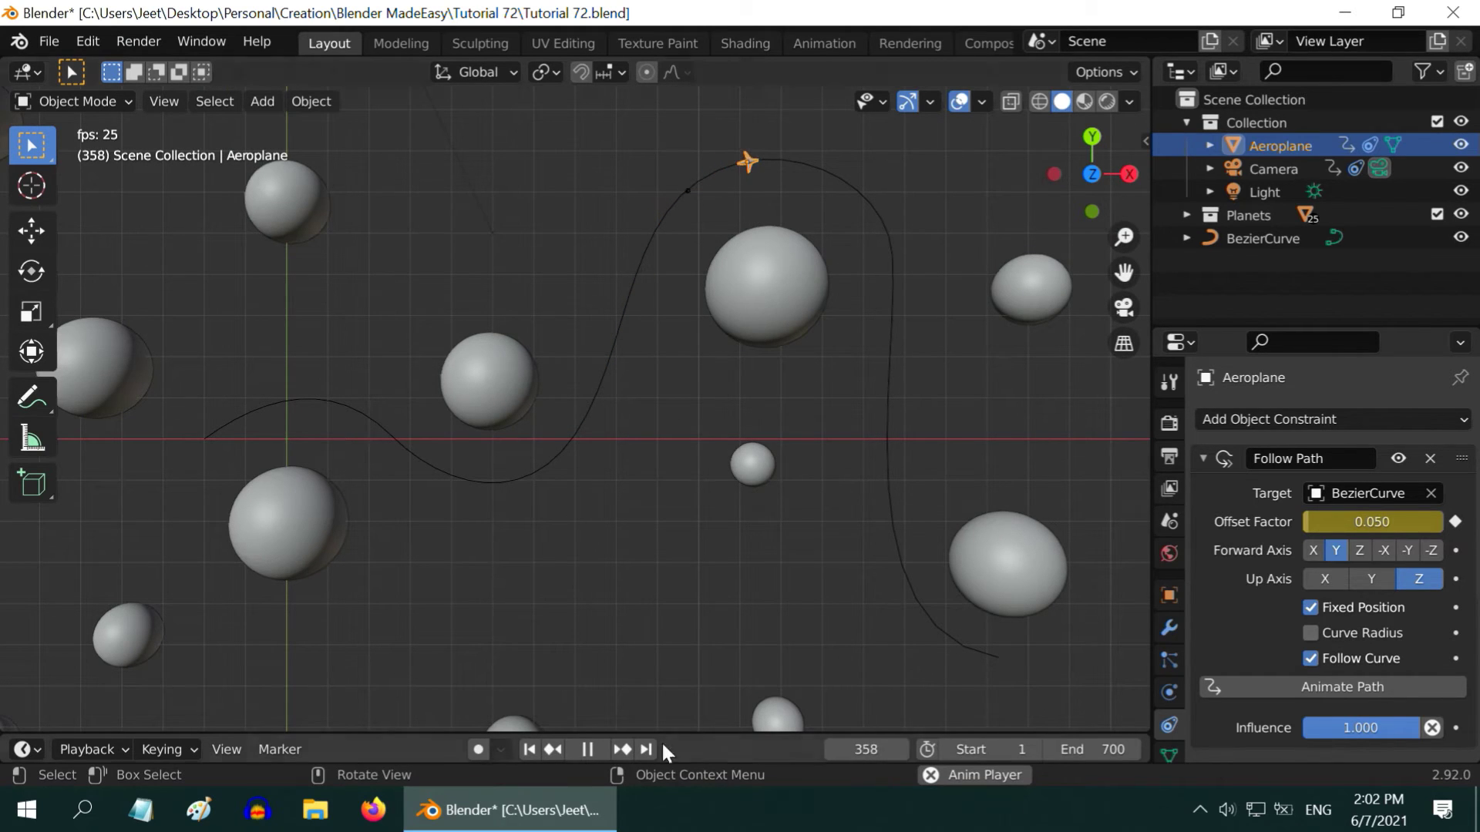
pyautogui.click(584, 750)
pyautogui.click(529, 751)
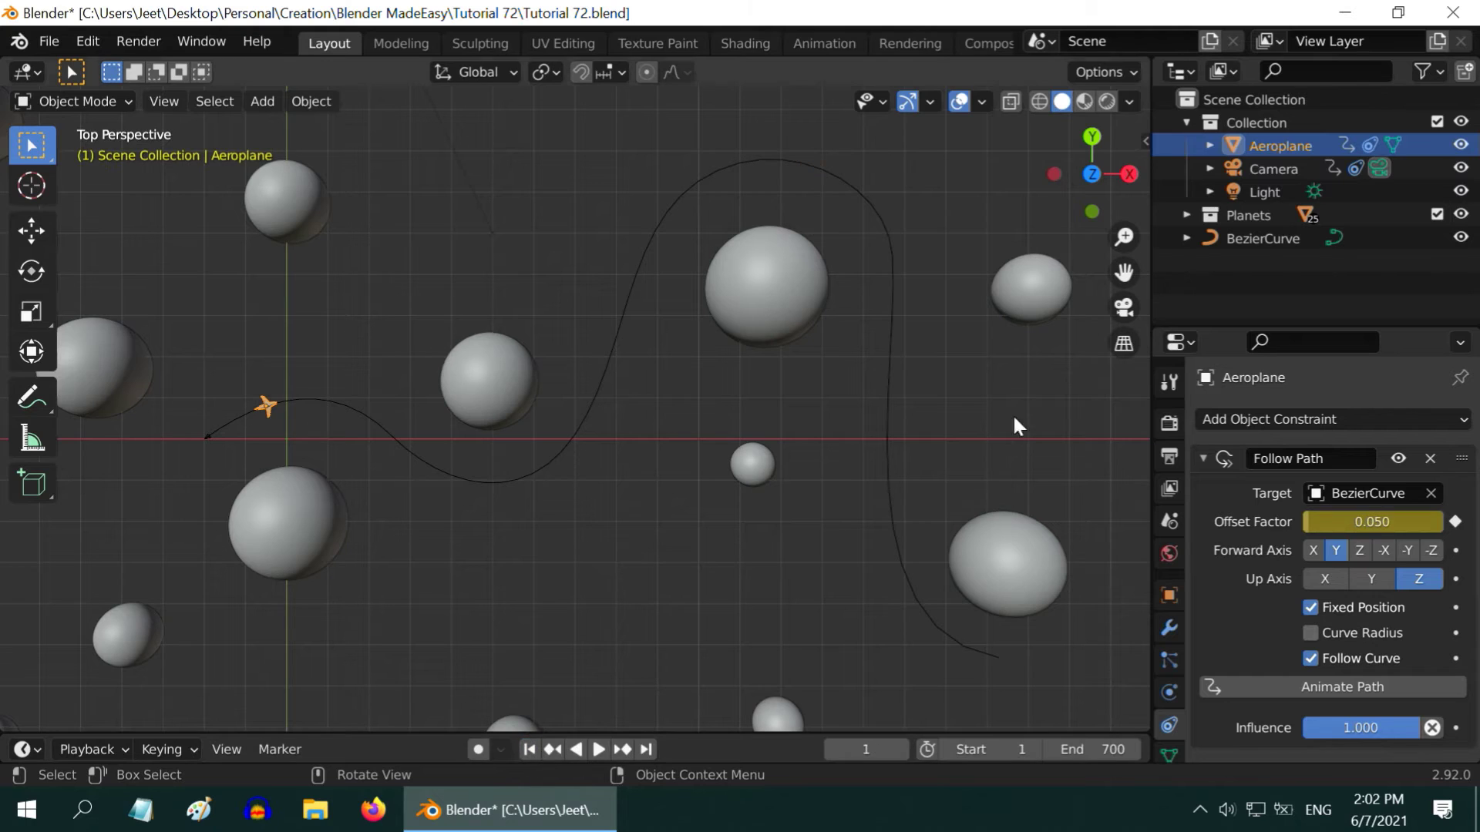
# Look through the camera and select Camera to show its Follow Path constraint settings
pyautogui.click(1124, 310)
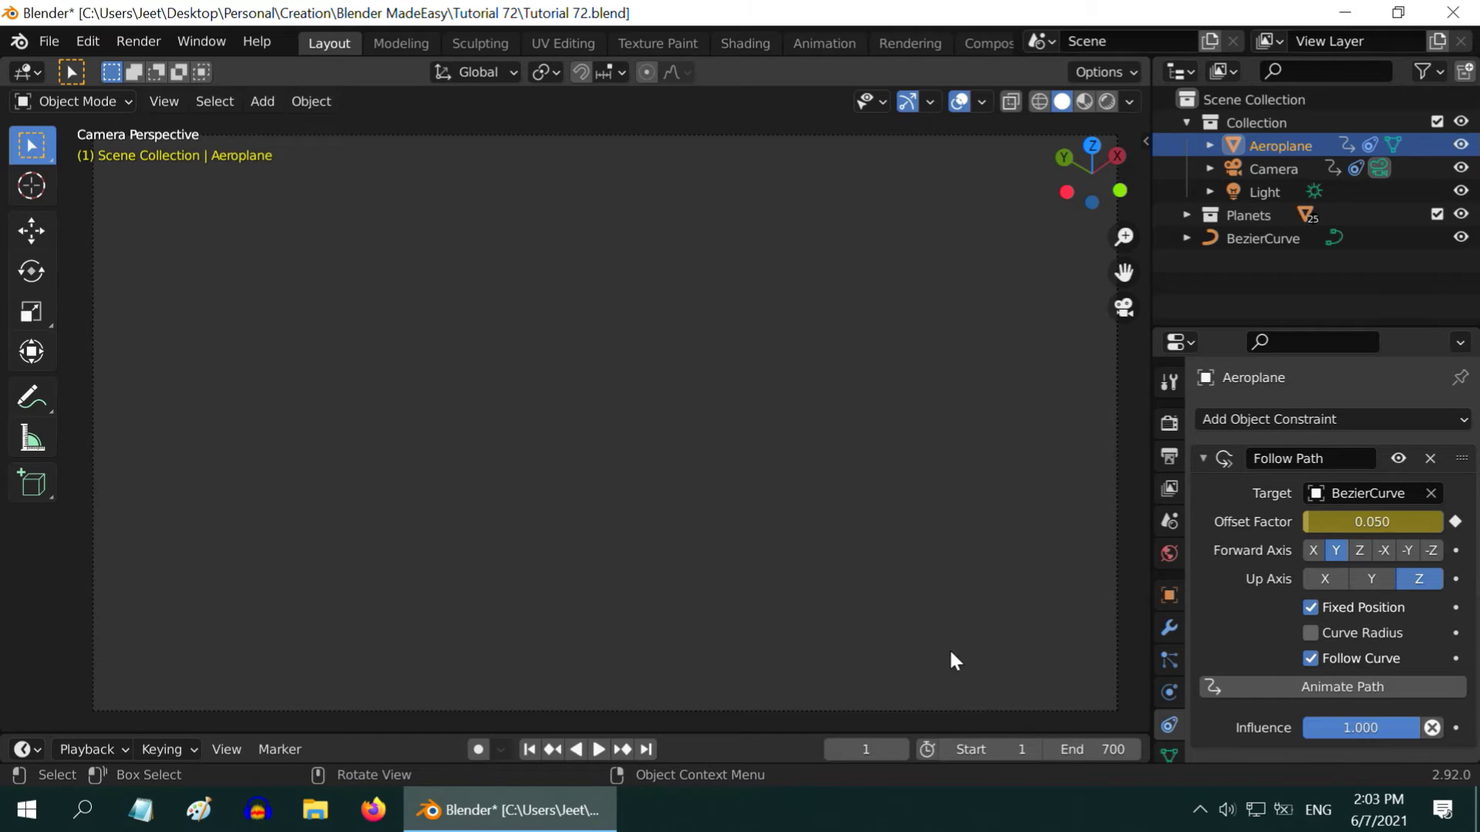
pyautogui.click(1273, 166)
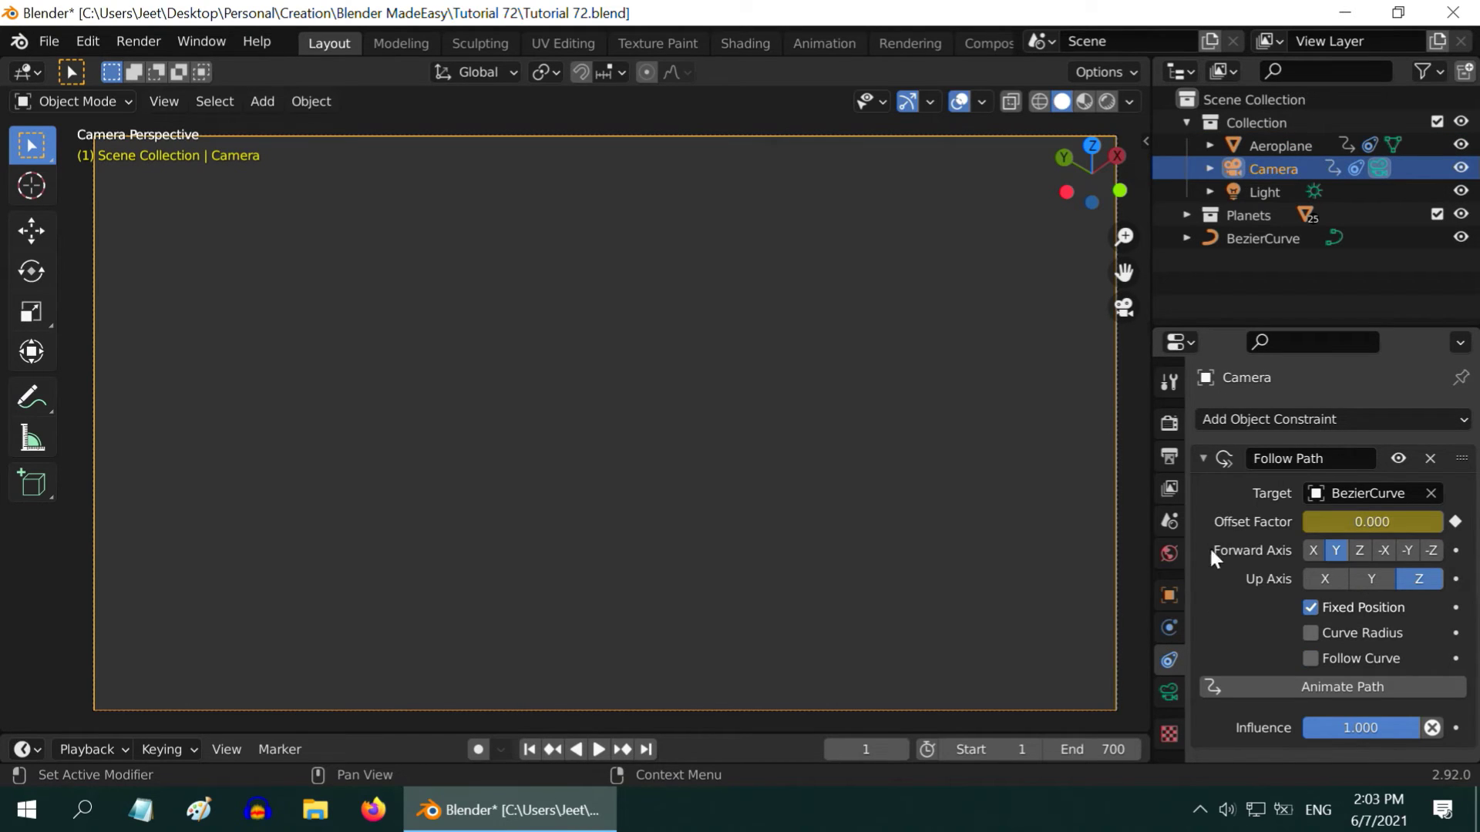
# Add a Track To constraint to the Camera with Aeroplane as its target
pyautogui.click(1202, 459)
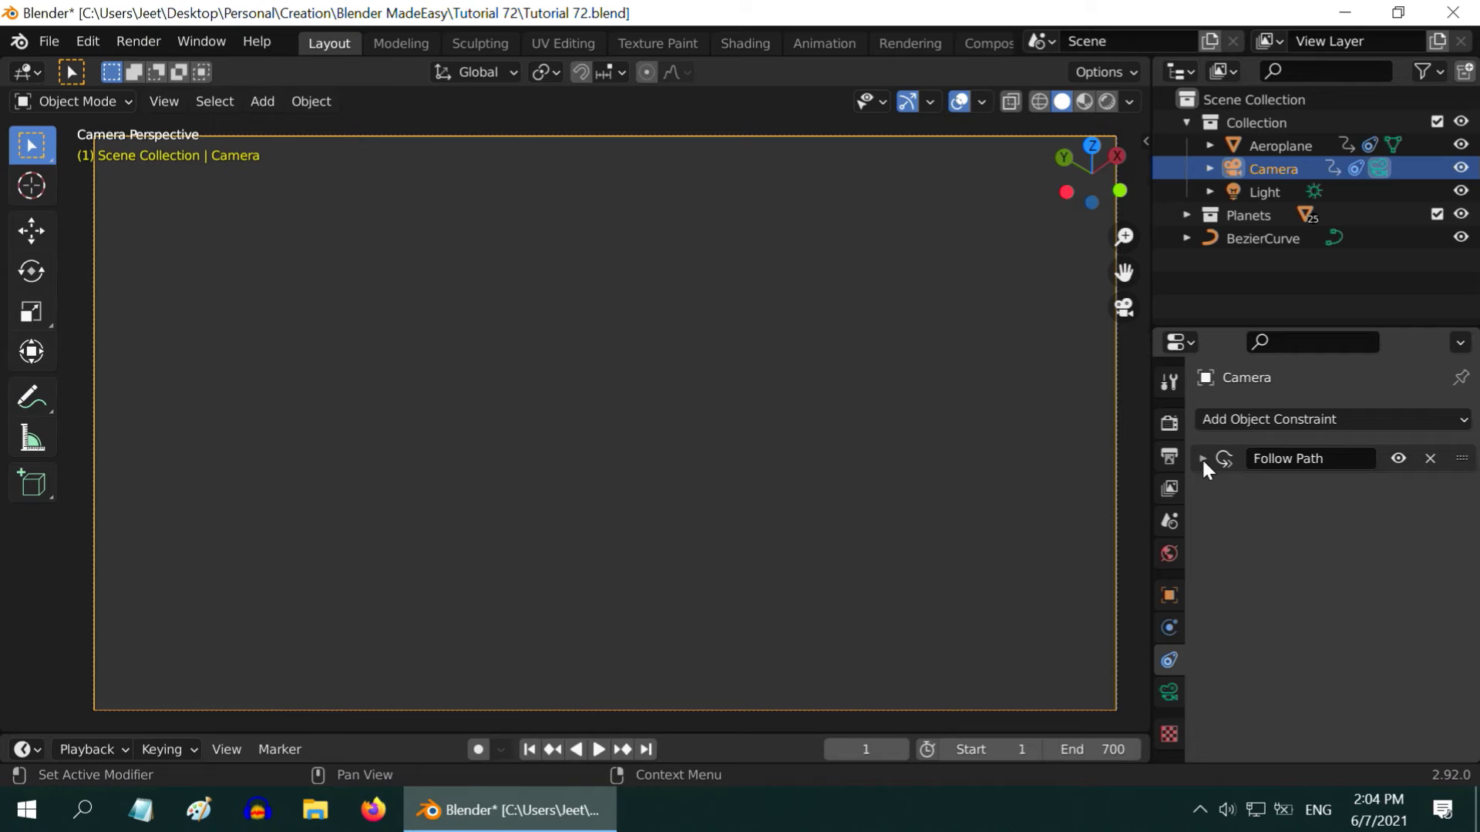
pyautogui.click(1244, 419)
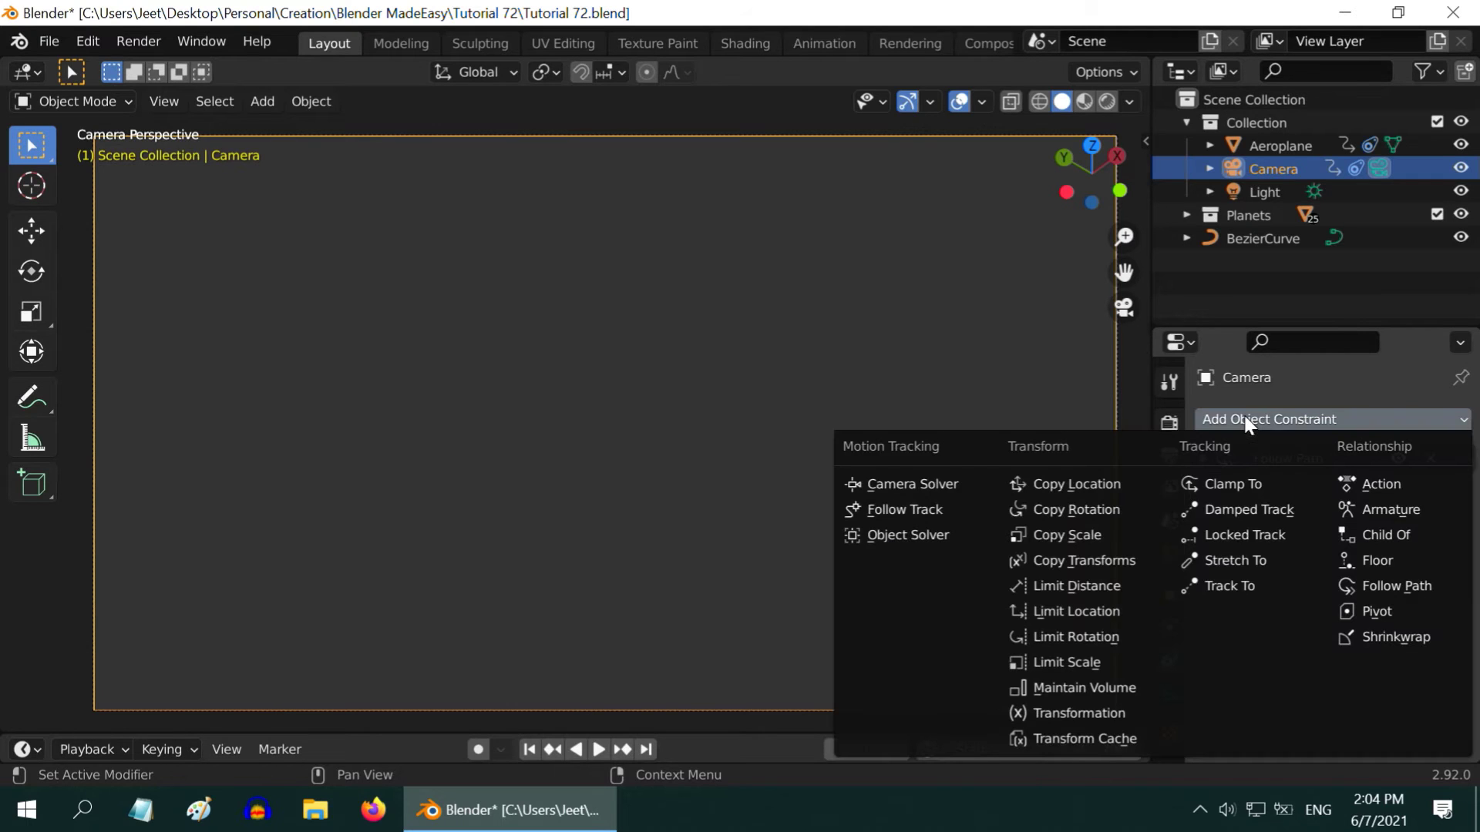
pyautogui.click(1231, 587)
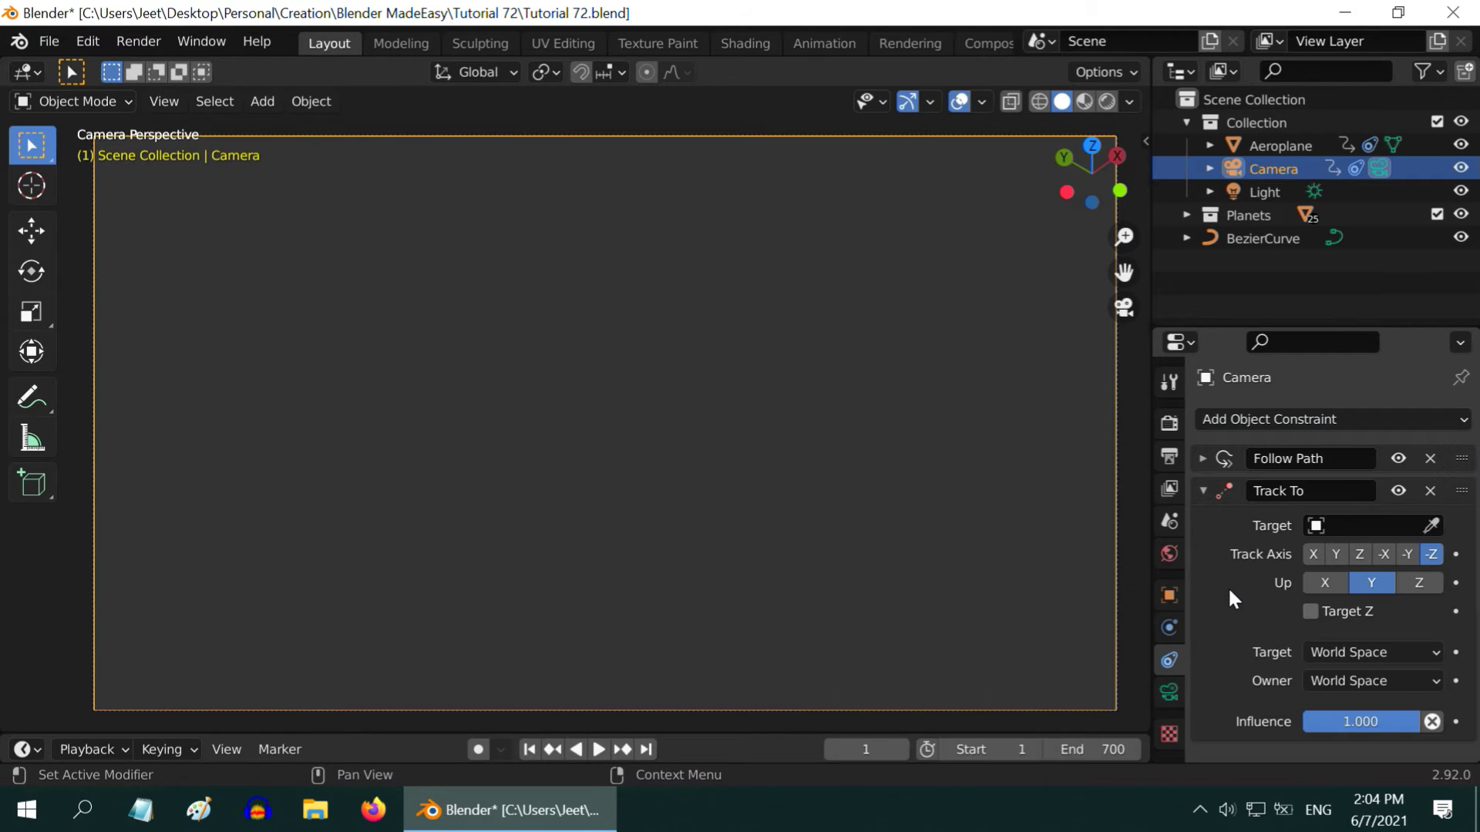
pyautogui.click(1319, 525)
pyautogui.click(1275, 285)
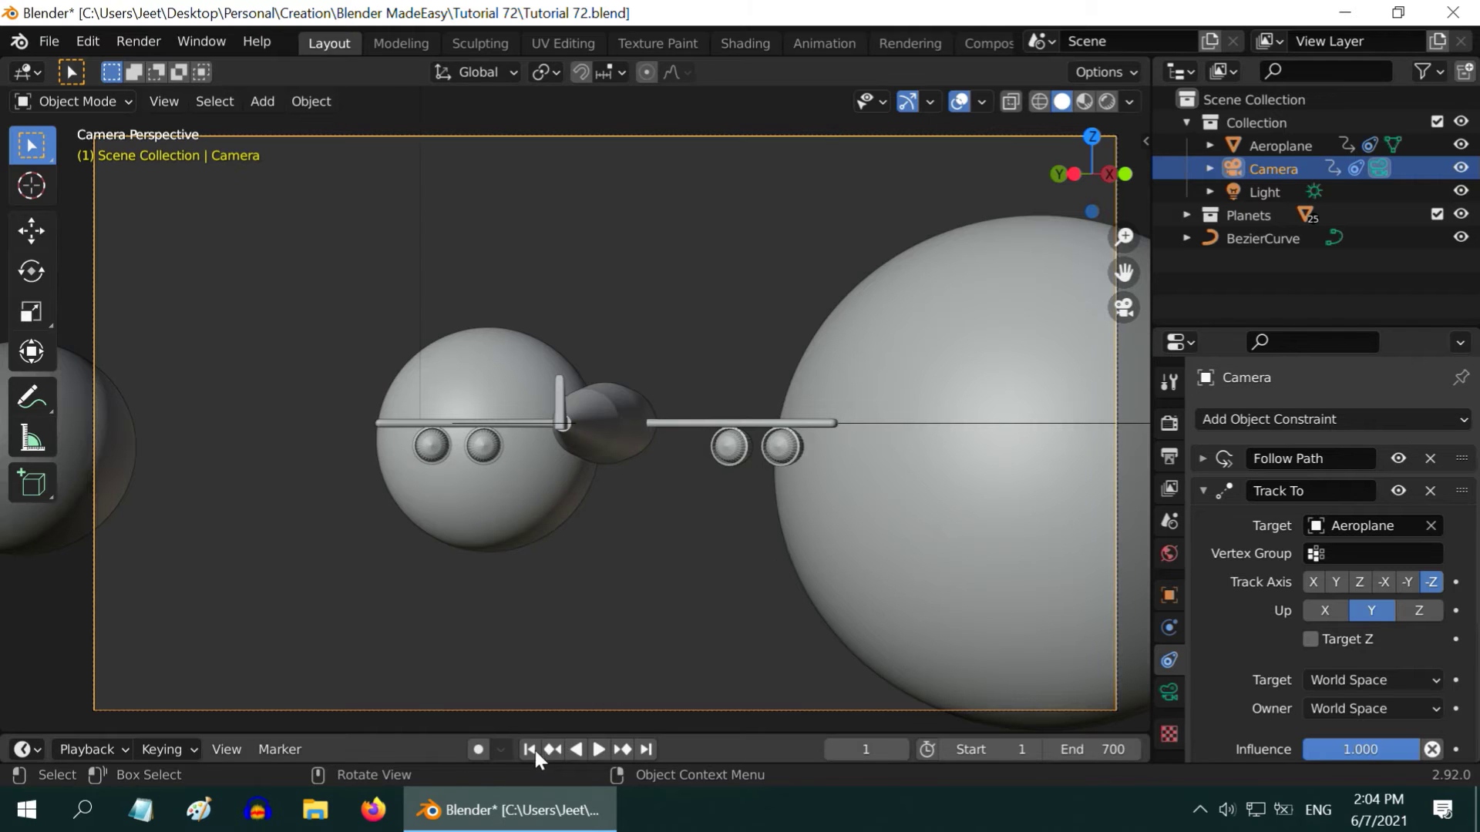
# Play the flight through the camera, stop at frame 359, and return to Top Orthographic view
pyautogui.click(598, 750)
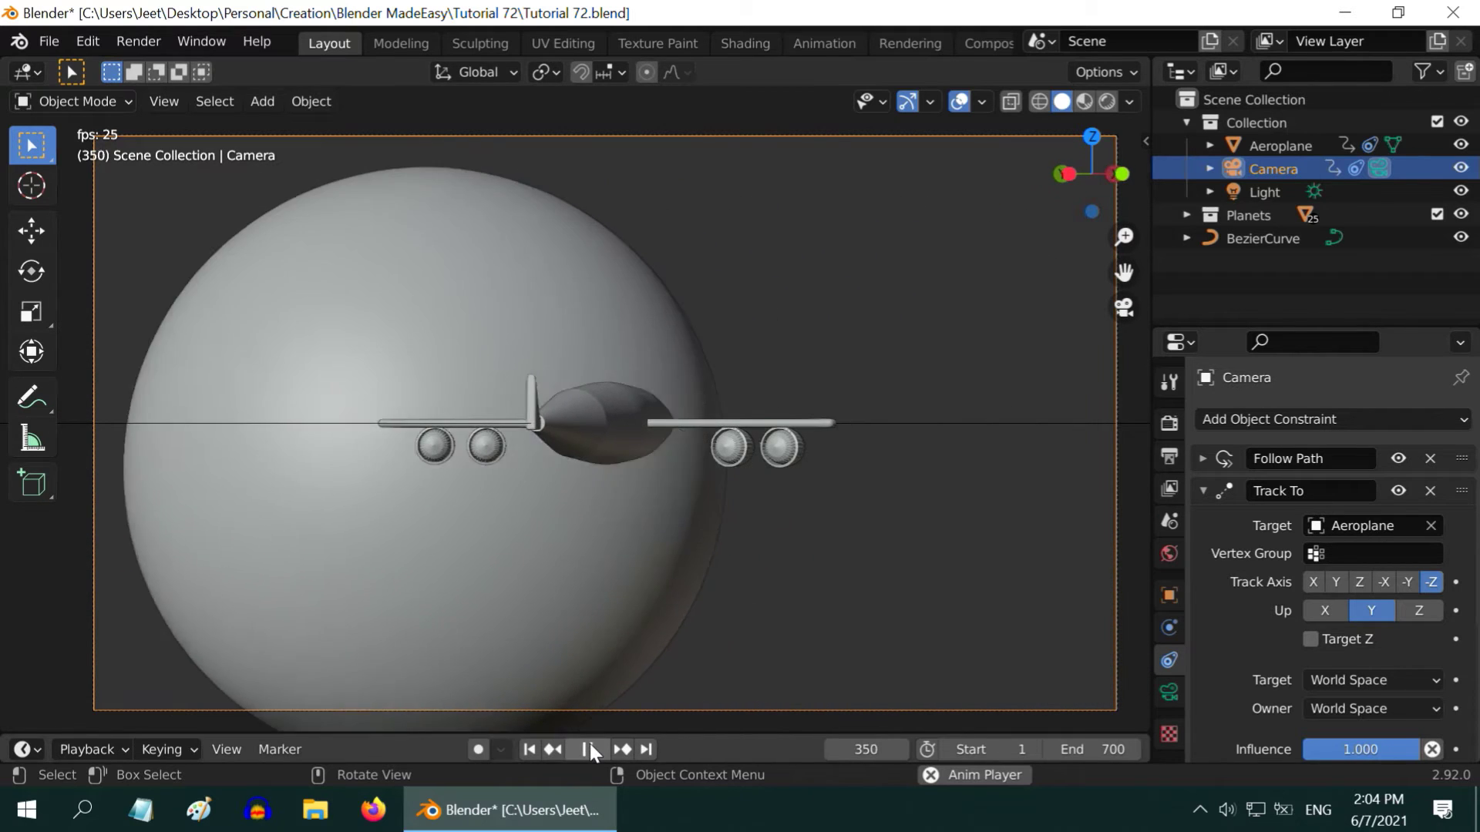
pyautogui.click(588, 747)
pyautogui.click(1130, 310)
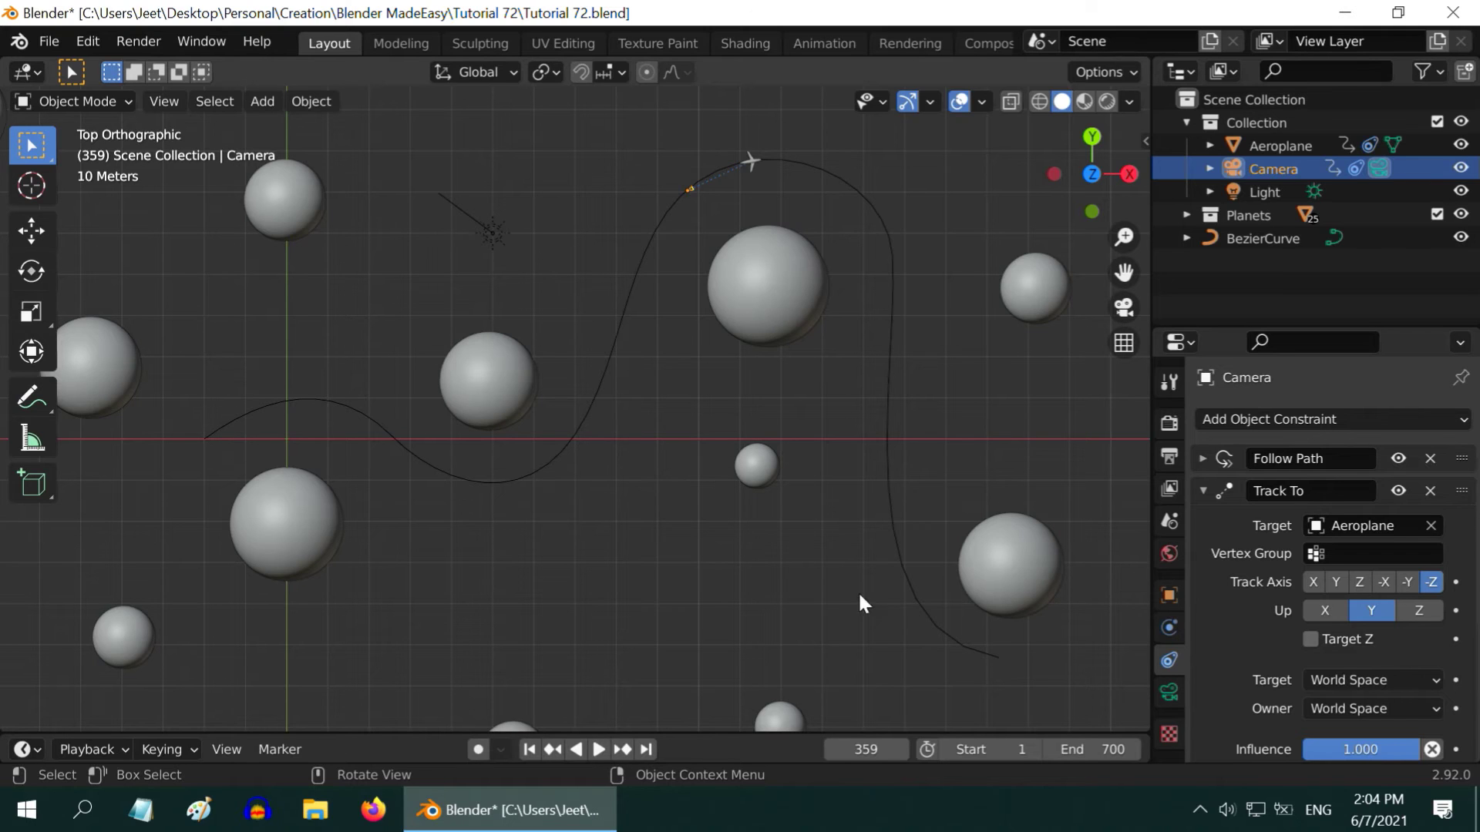
# Put BezierCurve in Edit Mode, browse the Control Points menu without changes, then return to Object Mode
pyautogui.click(600, 393)
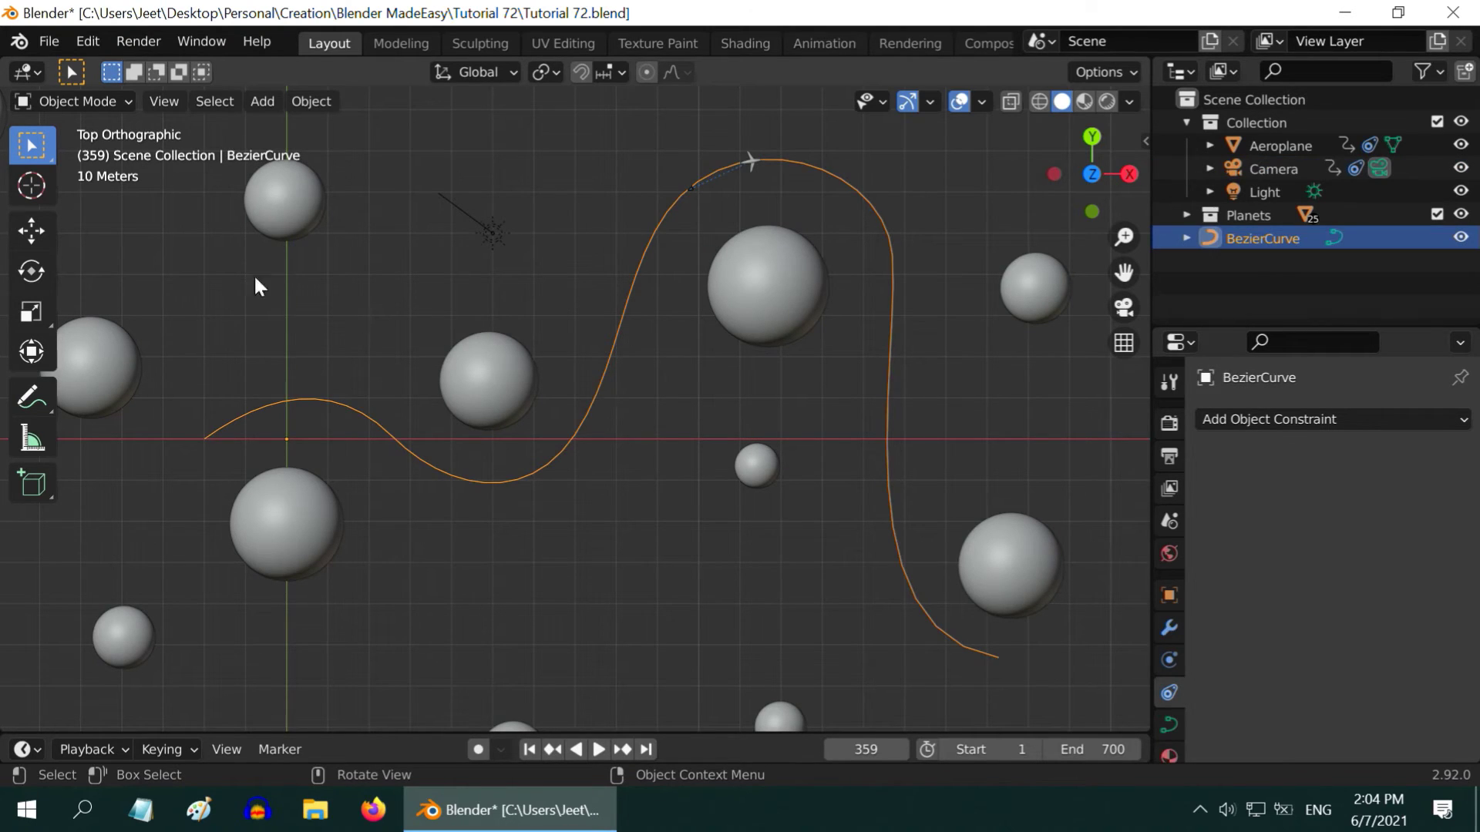
pyautogui.click(81, 93)
pyautogui.click(80, 145)
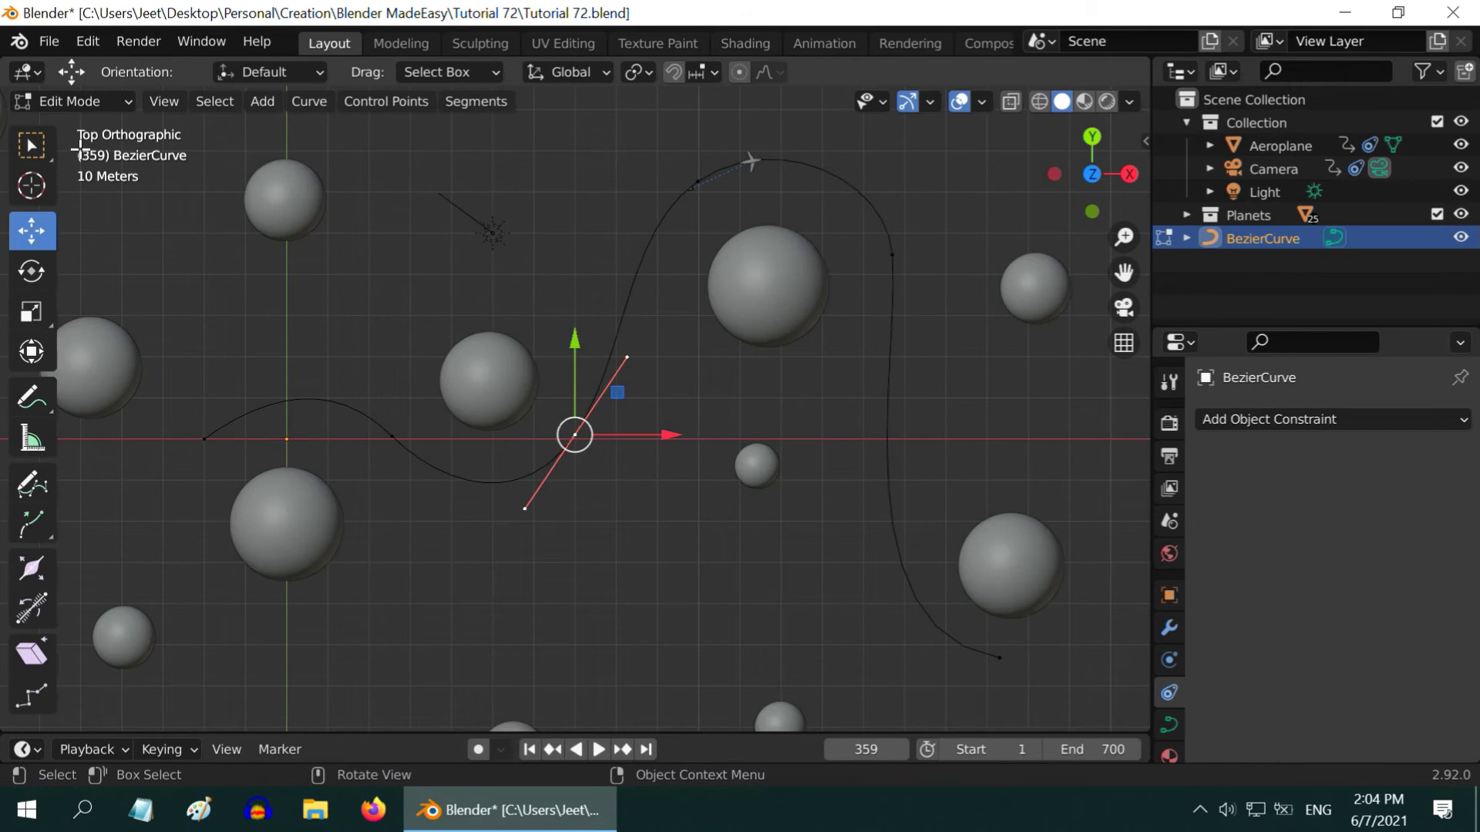
pyautogui.click(405, 104)
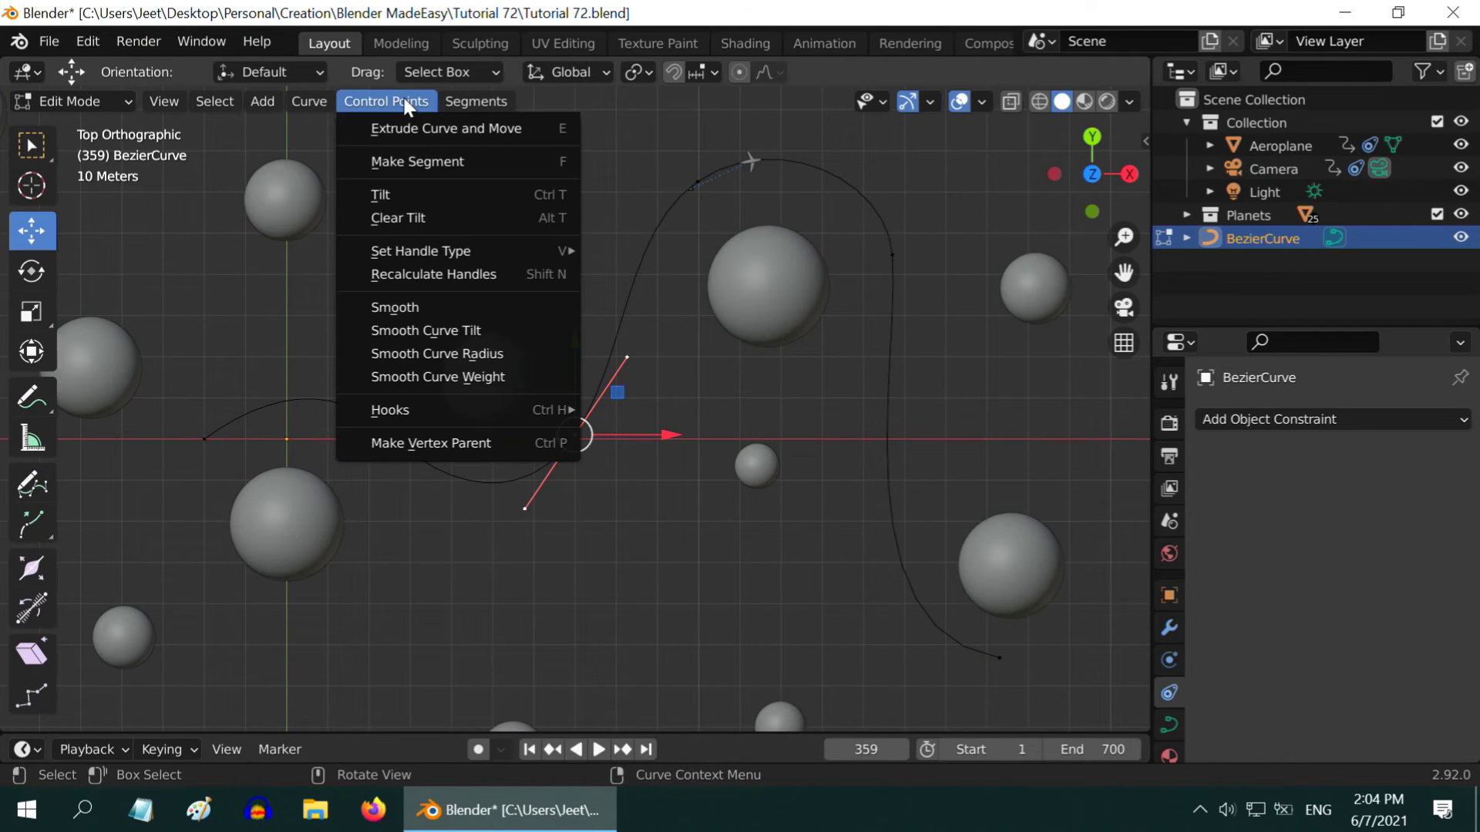
pyautogui.click(449, 222)
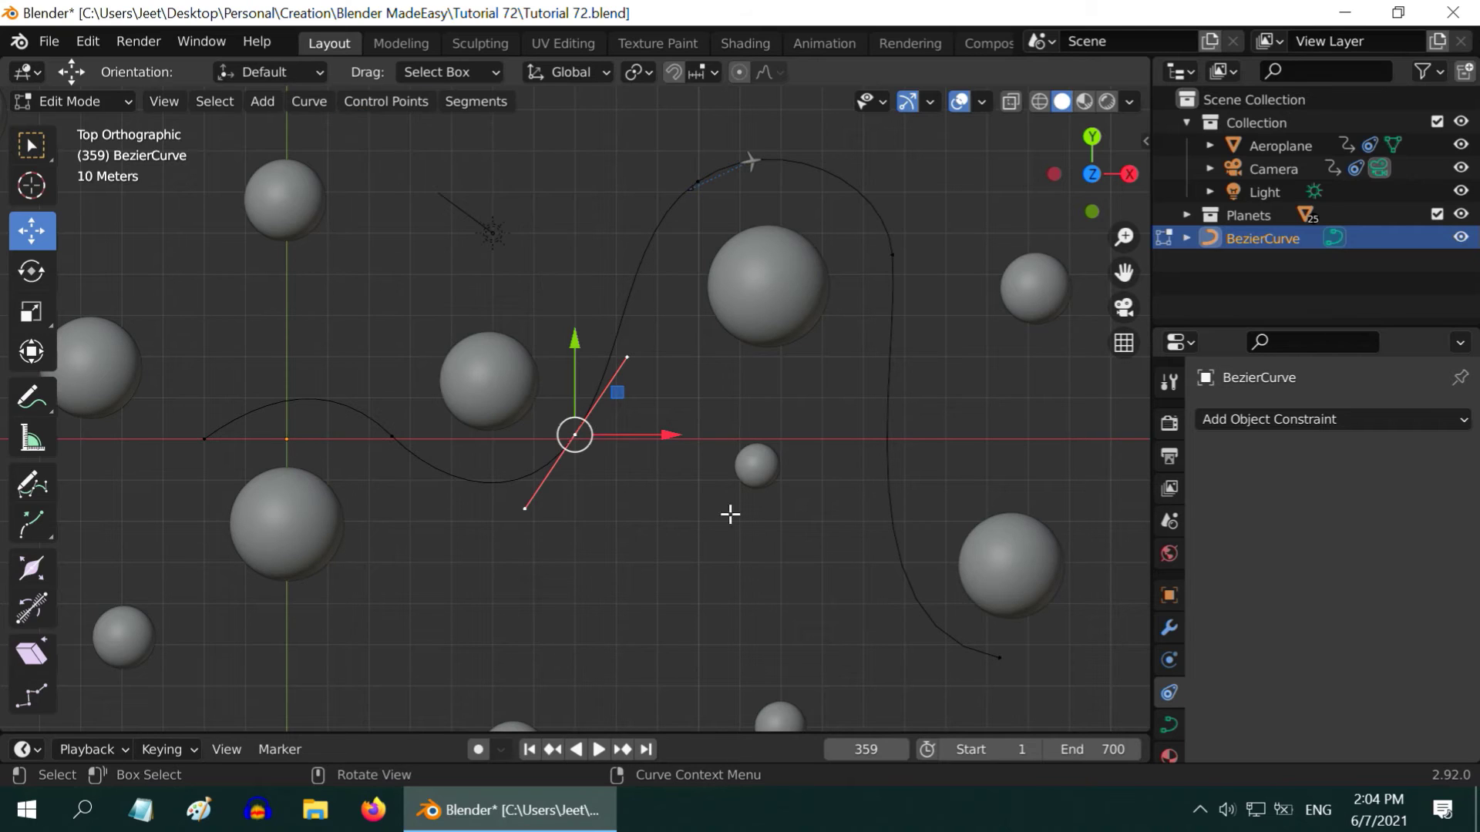
pyautogui.click(385, 108)
pyautogui.click(121, 102)
pyautogui.click(80, 128)
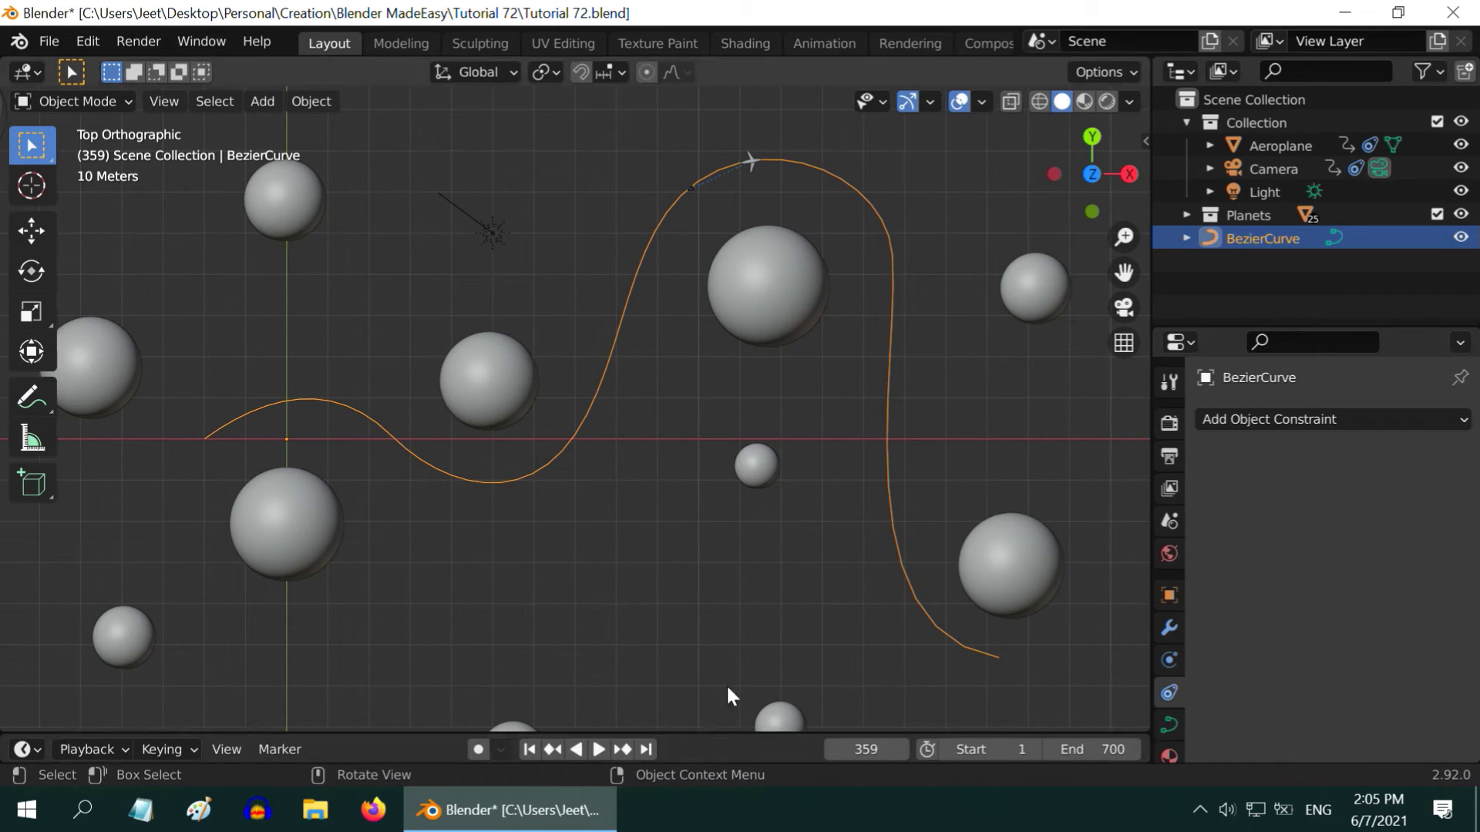
# In camera view at frame 1, set the Aeroplane's Y rotation to 20°
pyautogui.click(1124, 308)
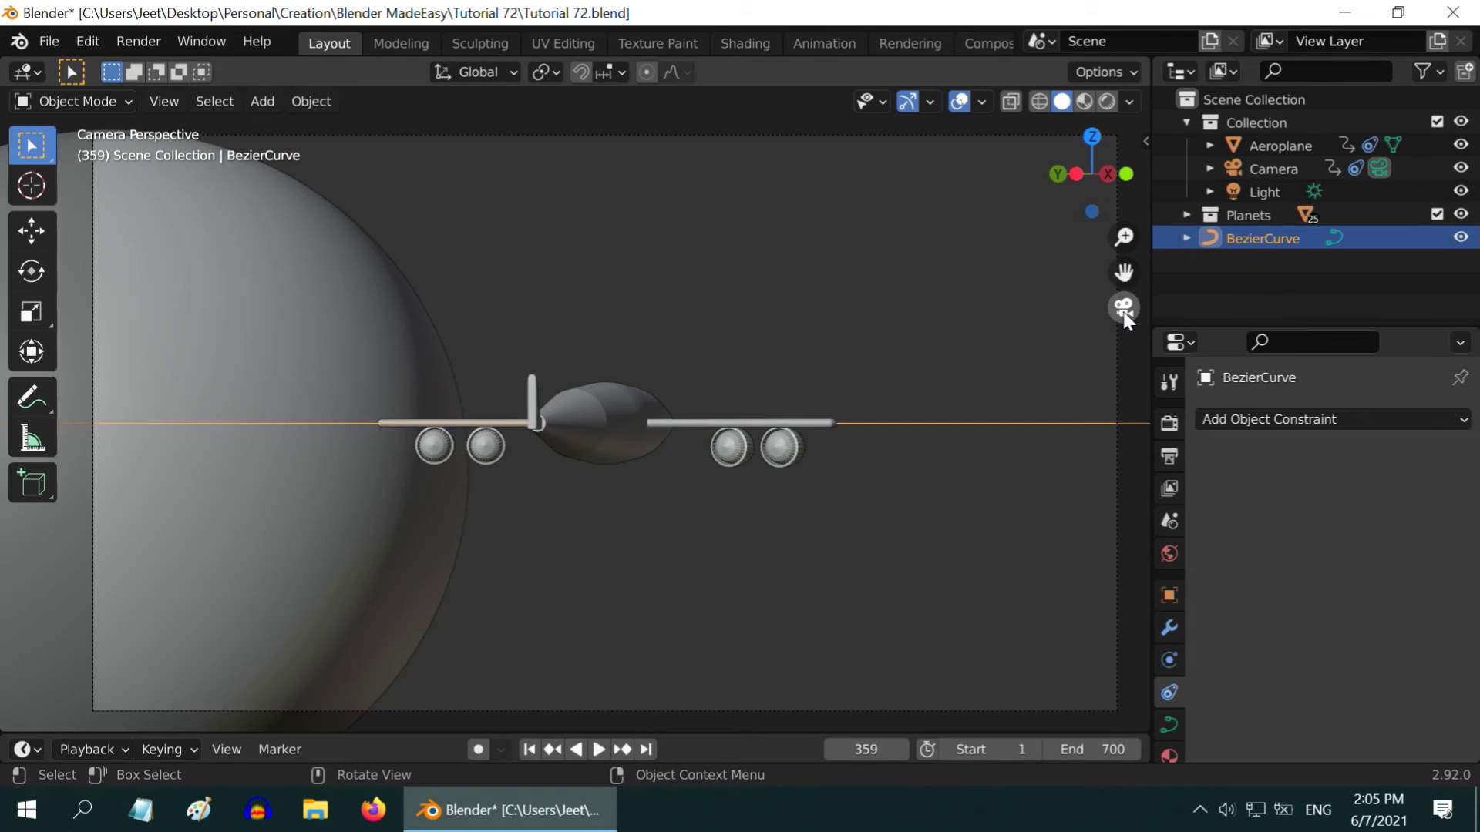
pyautogui.click(530, 748)
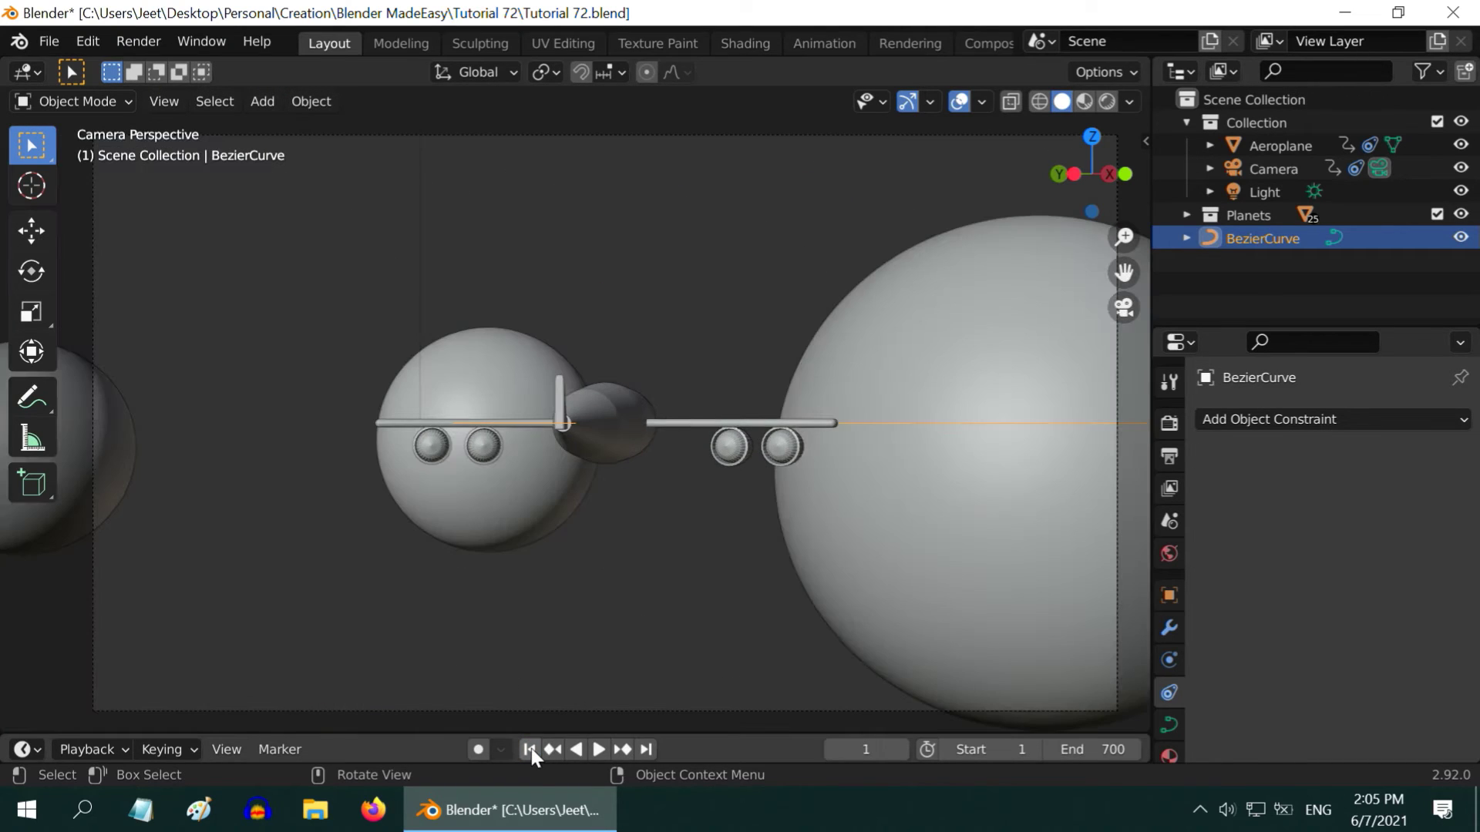
pyautogui.click(627, 433)
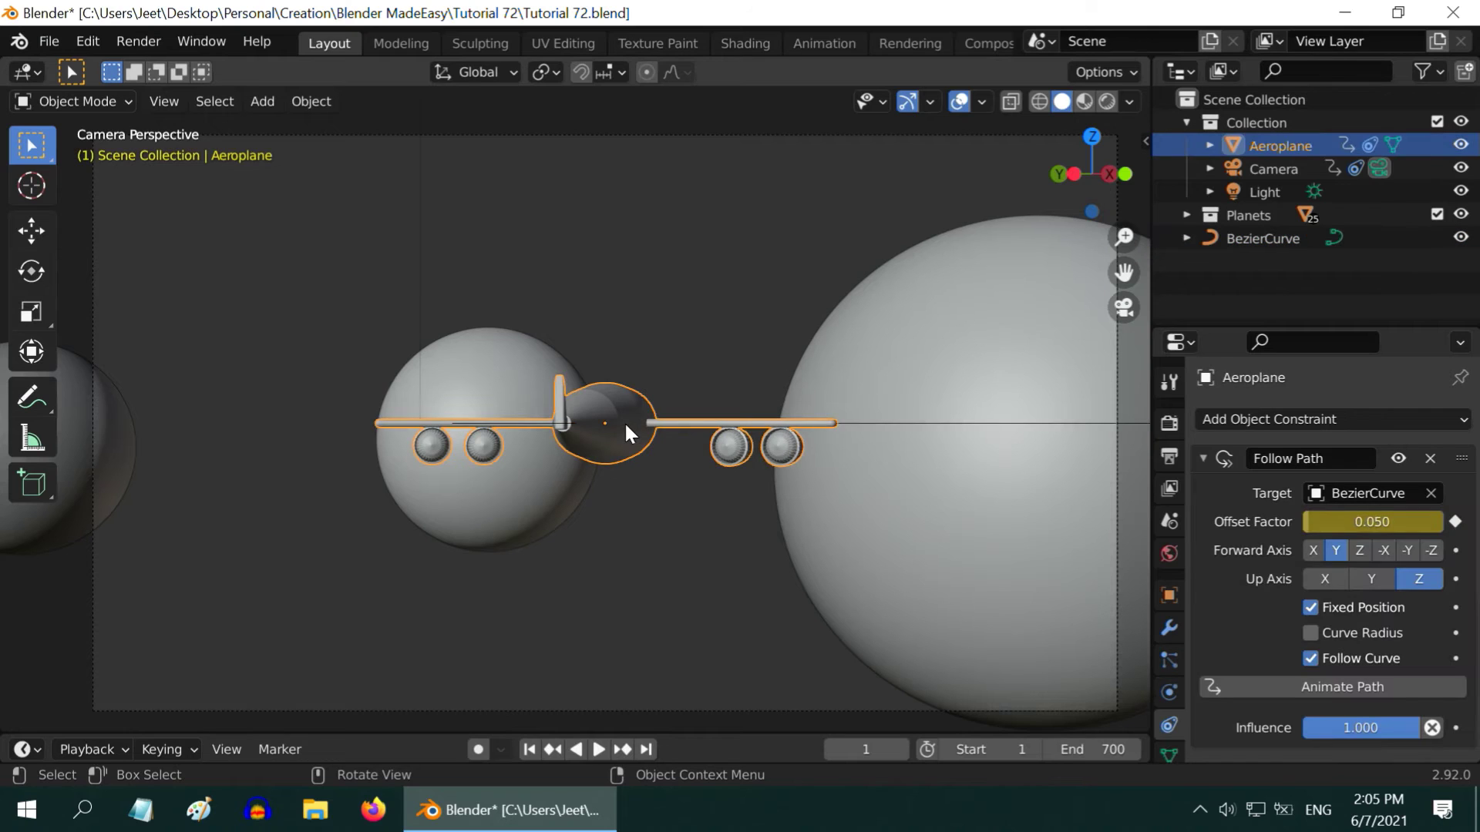
pyautogui.click(1168, 594)
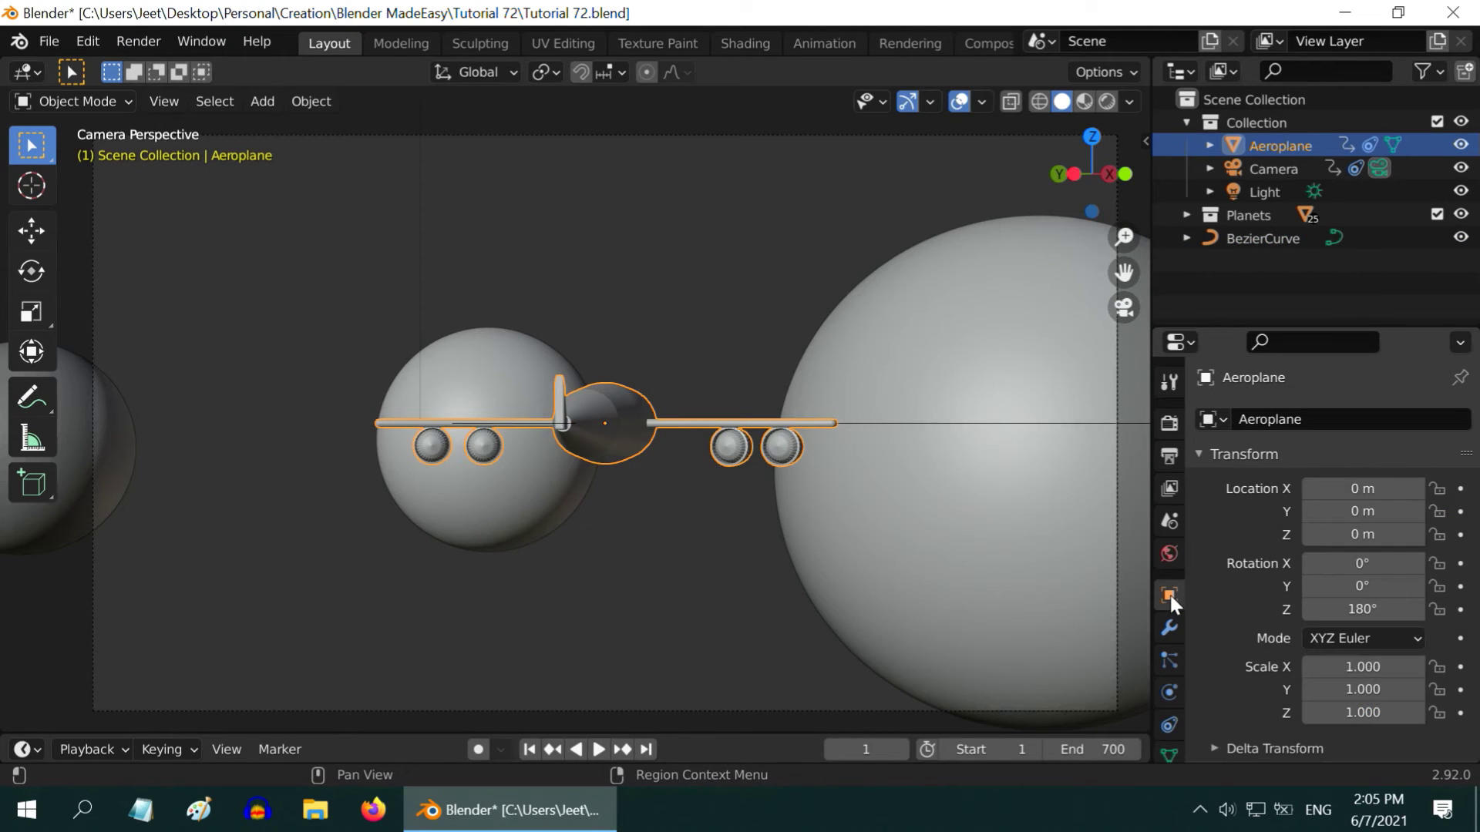
pyautogui.click(1360, 585)
pyautogui.write('20')
pyautogui.press('Return')
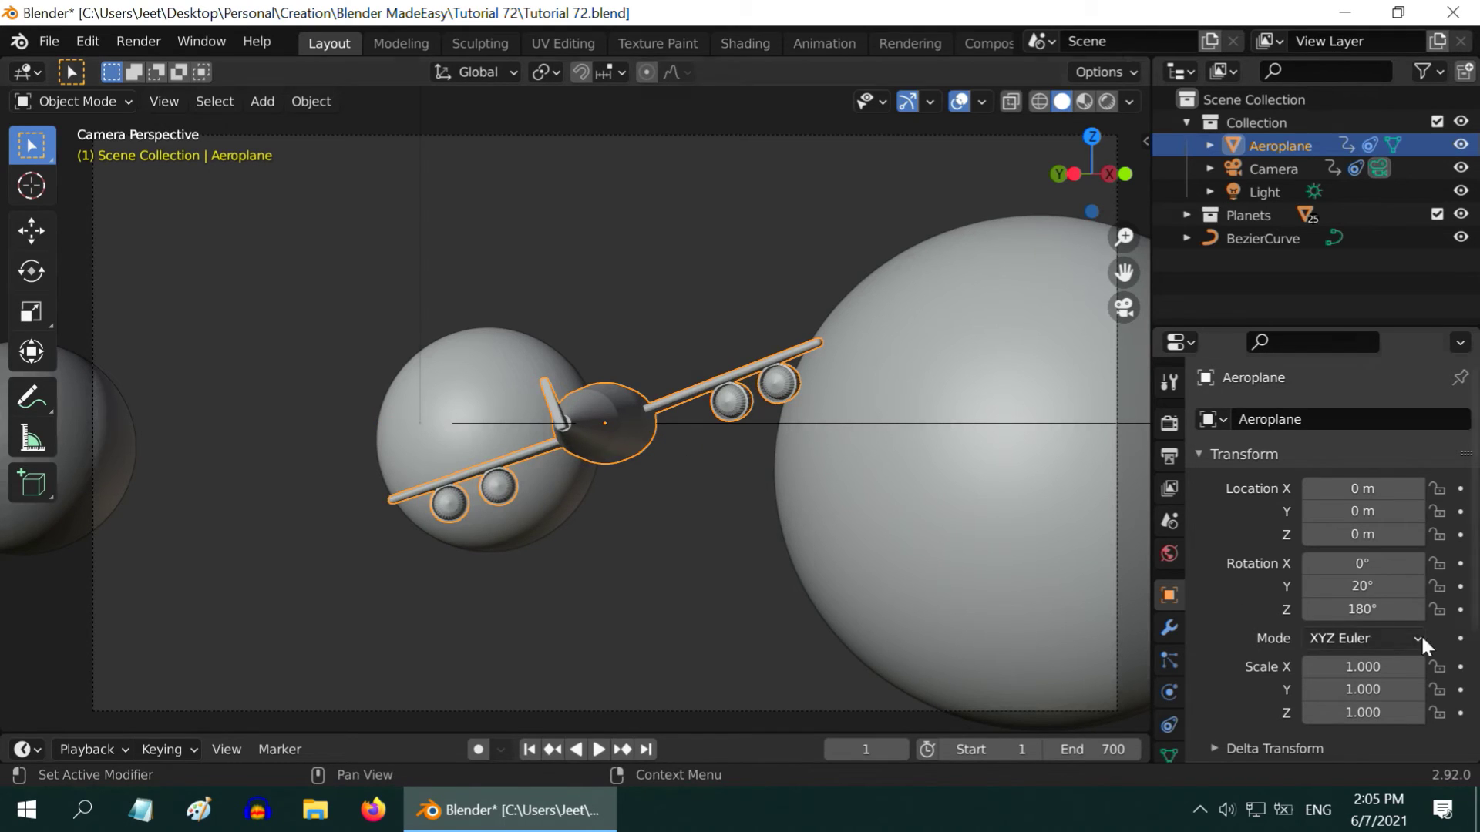
# Bank the aeroplane the other way with Y rotation -20° and orbit out to inspect the path
pyautogui.click(1401, 587)
pyautogui.press('BackSpace')
pyautogui.write('-20')
pyautogui.press('Return')
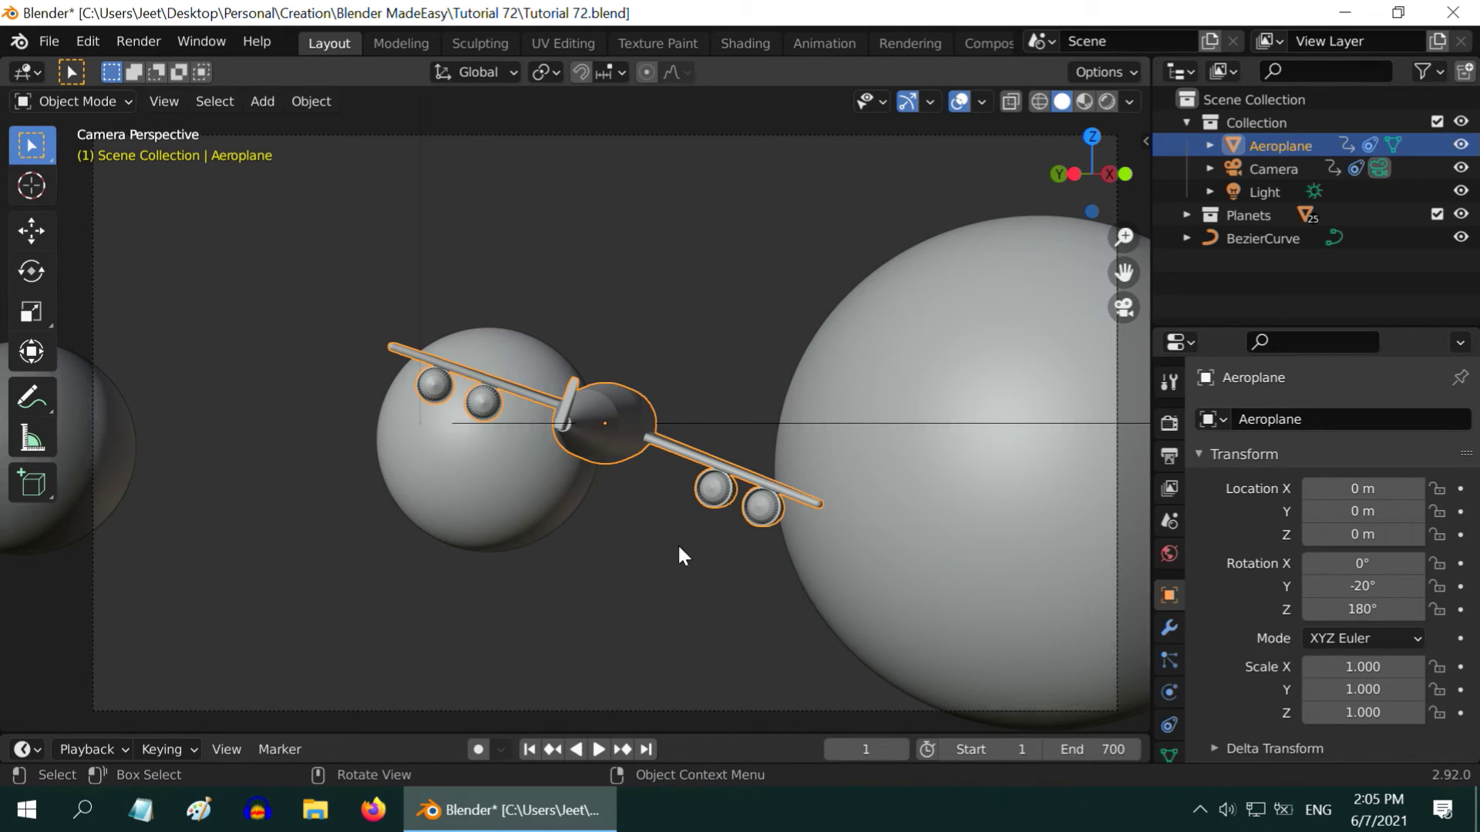
pyautogui.moveTo(765, 492); pyautogui.dragTo(732, 511, button='middle')
pyautogui.scroll(-3, 732, 514)
pyautogui.scroll(-2, 732, 513)
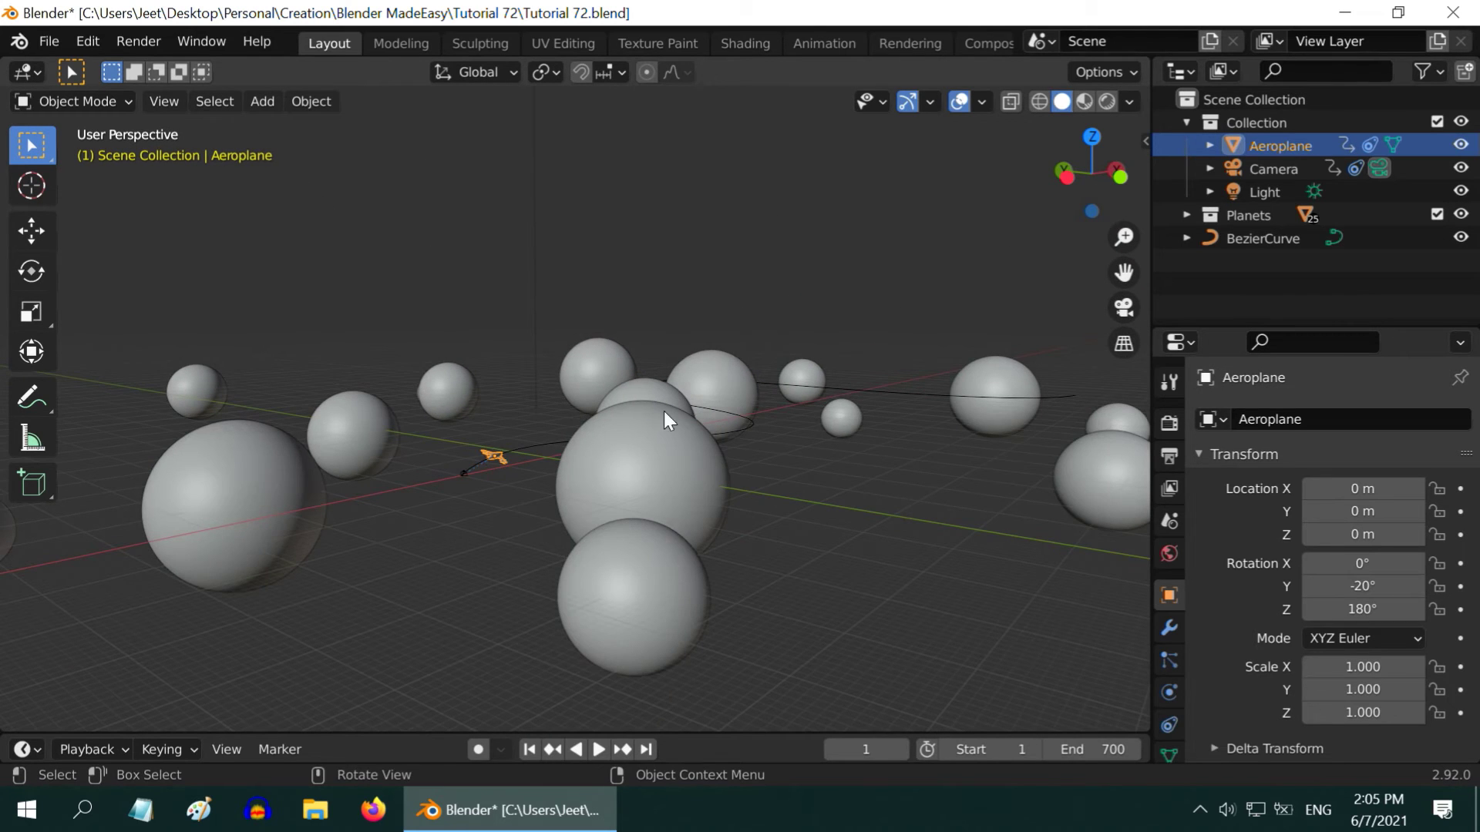
pyautogui.moveTo(663, 410); pyautogui.dragTo(490, 623, button='middle')
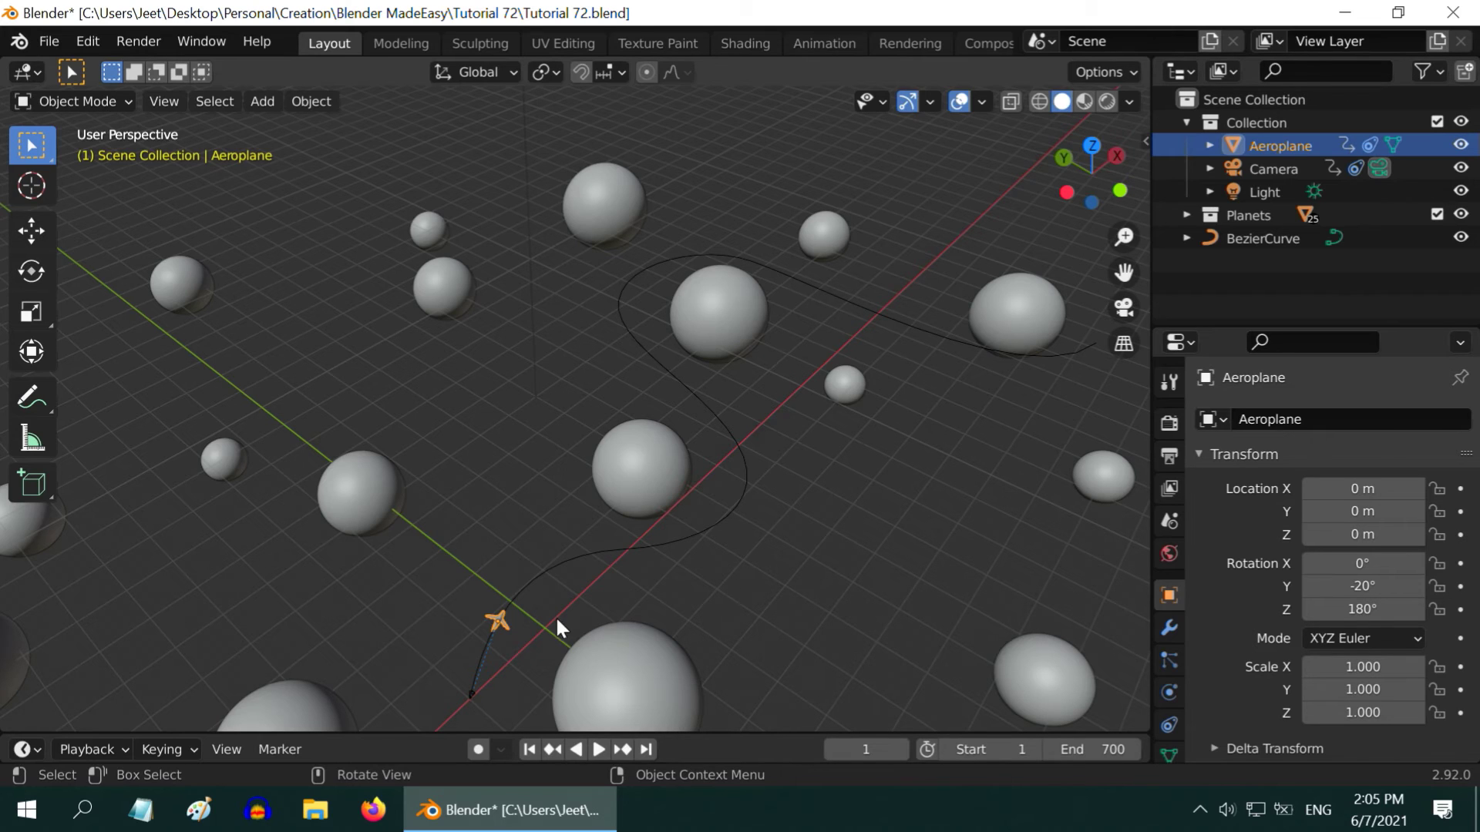
# Level the aeroplane back to 0° Y rotation and return to the camera view
pyautogui.click(1372, 587)
pyautogui.write('0')
pyautogui.press('Return')
pyautogui.press('KP_0')
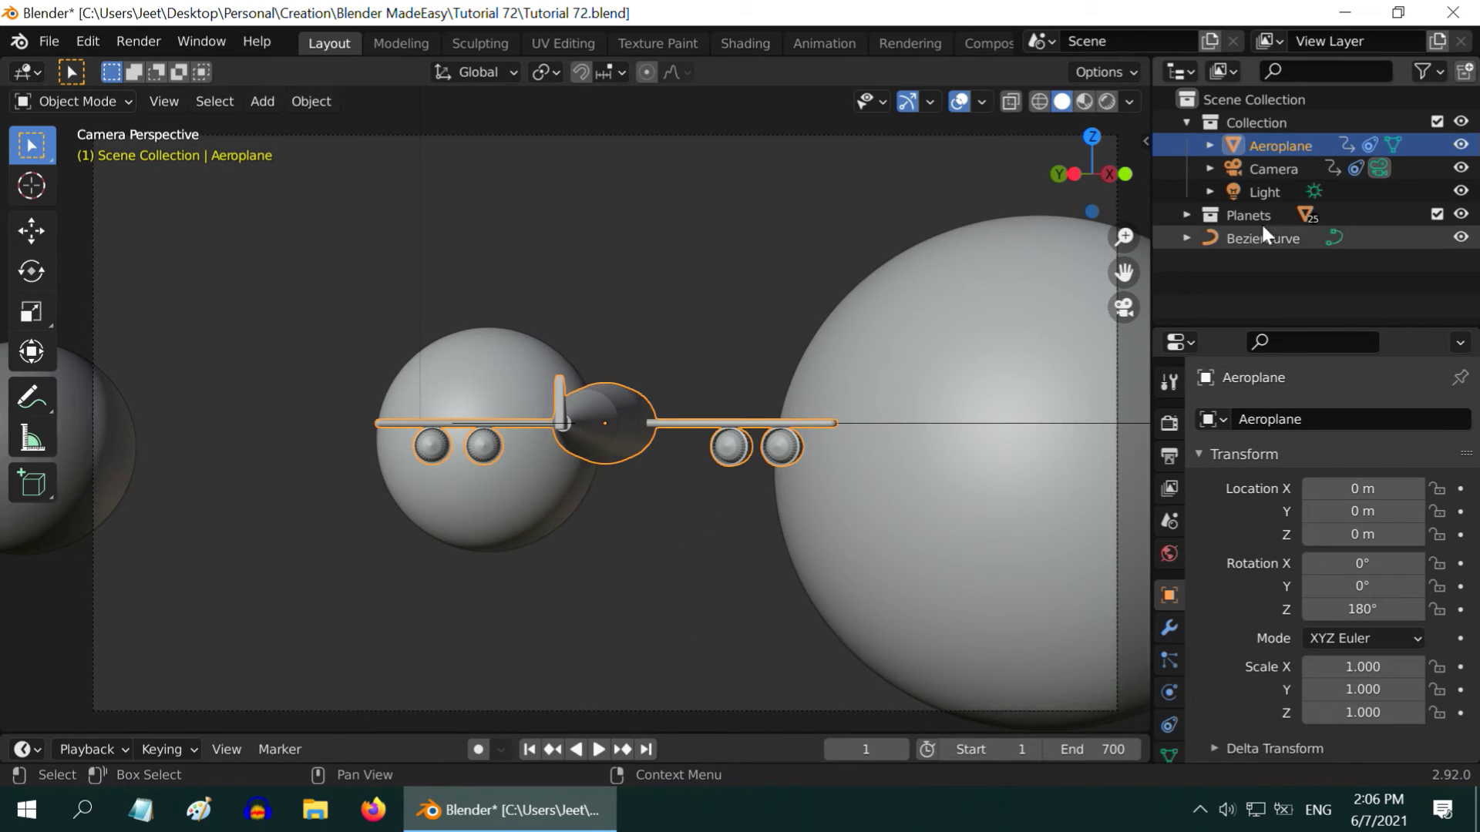
# Raise the Camera's Z location to 0.5 m and start playback to check the framing
pyautogui.click(1275, 168)
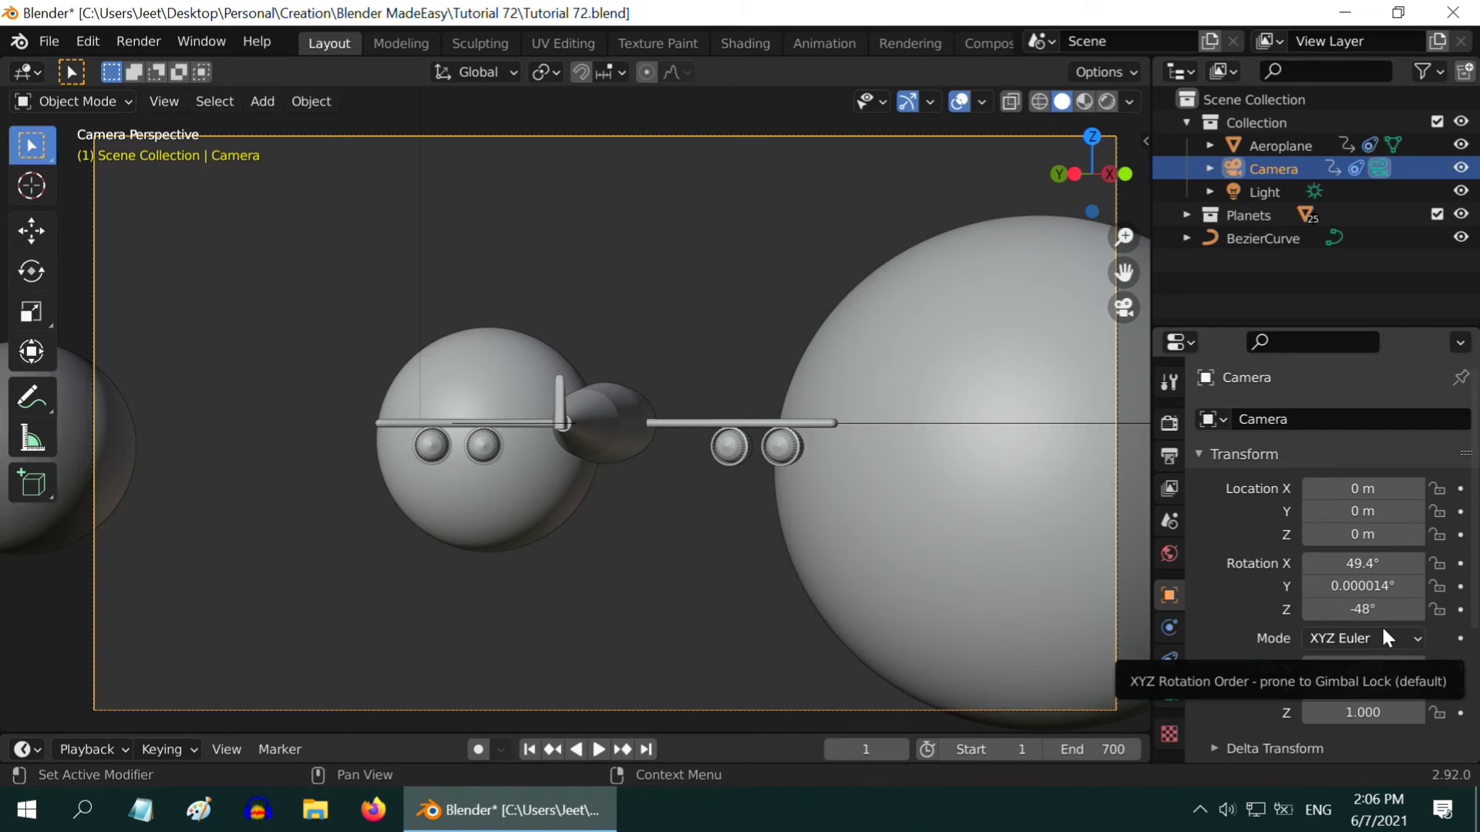
pyautogui.click(1379, 536)
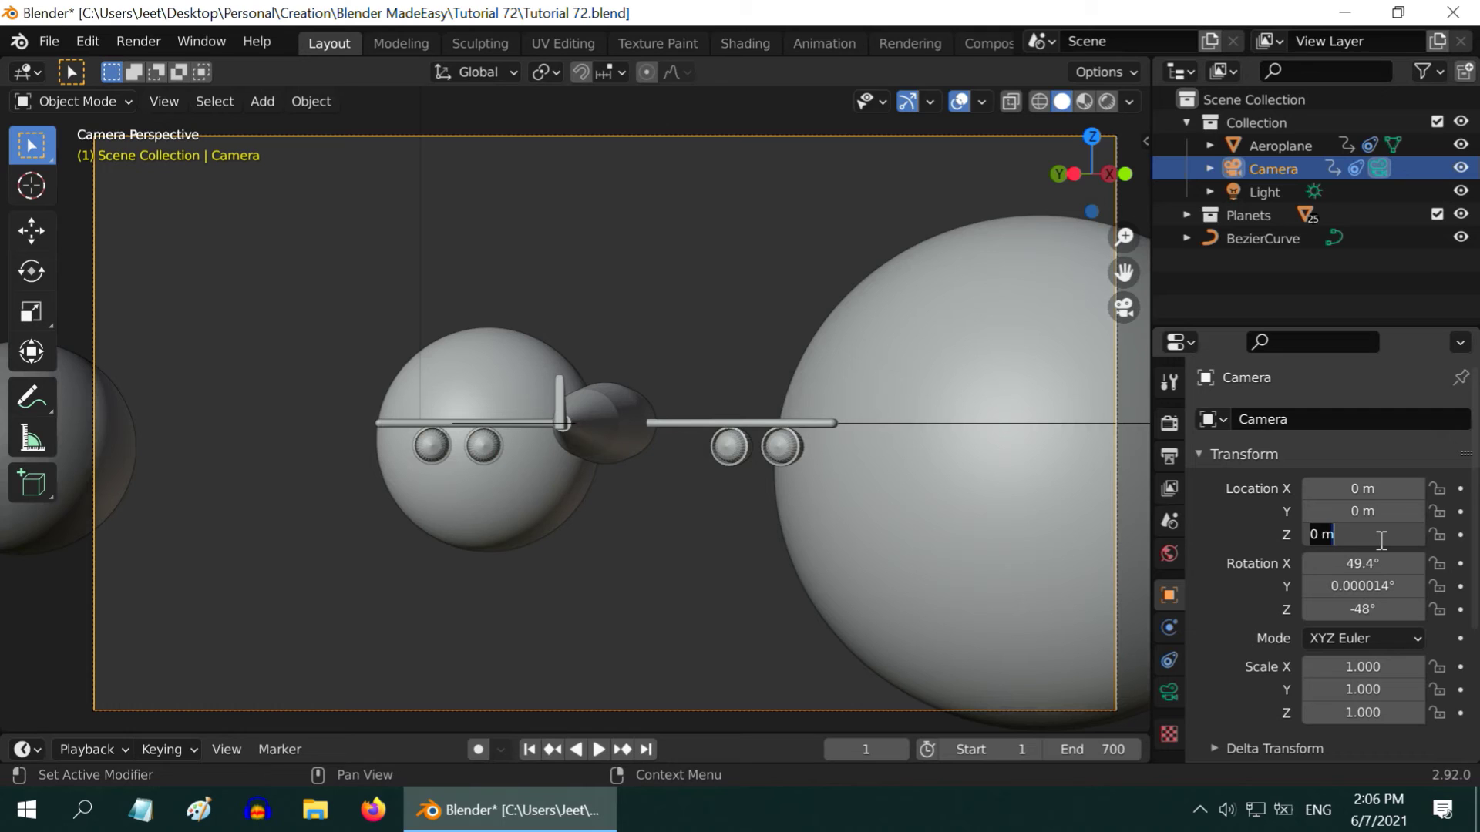
pyautogui.write('0.5')
pyautogui.press('Return')
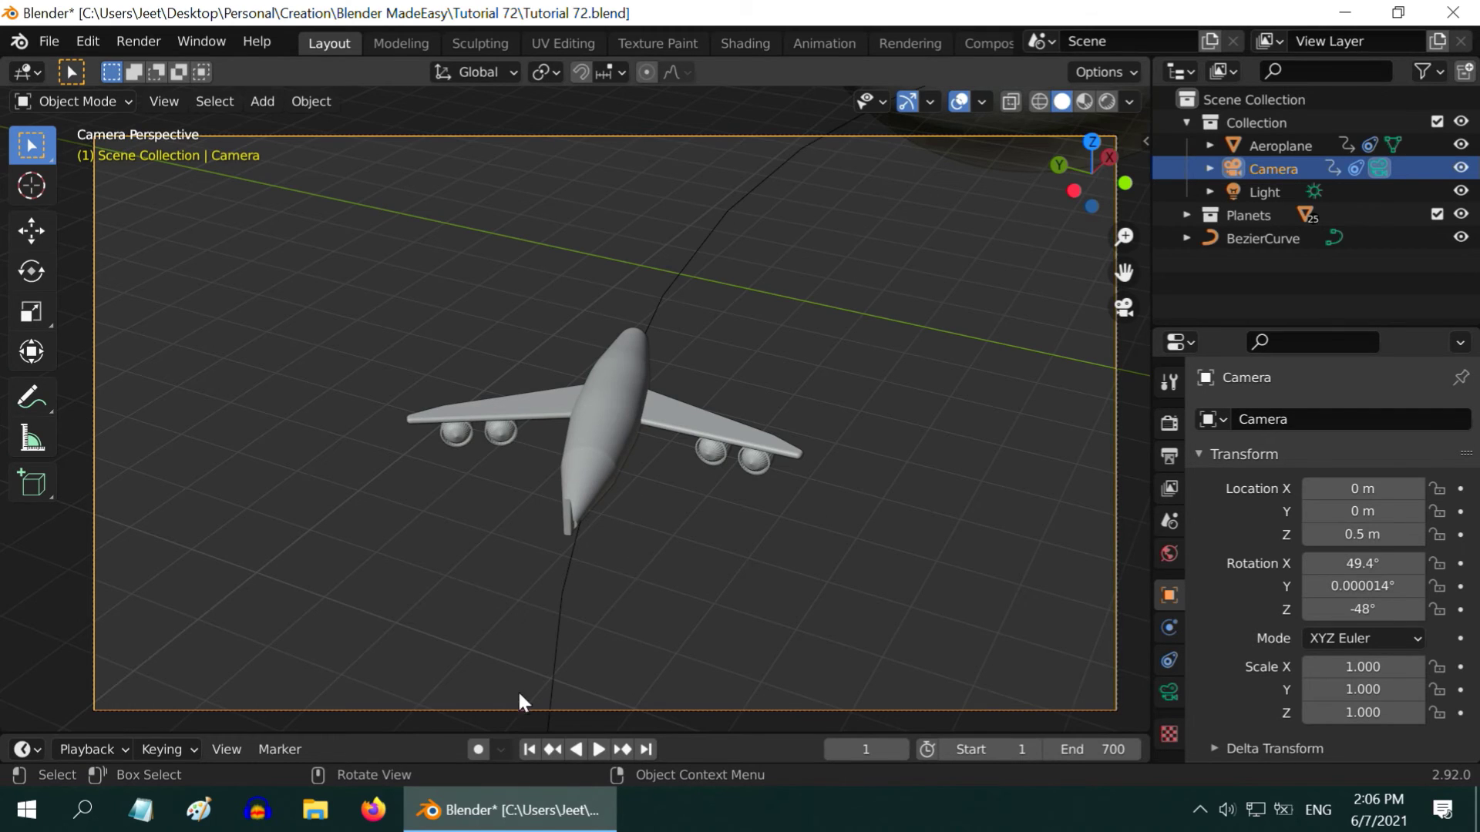
pyautogui.click(598, 749)
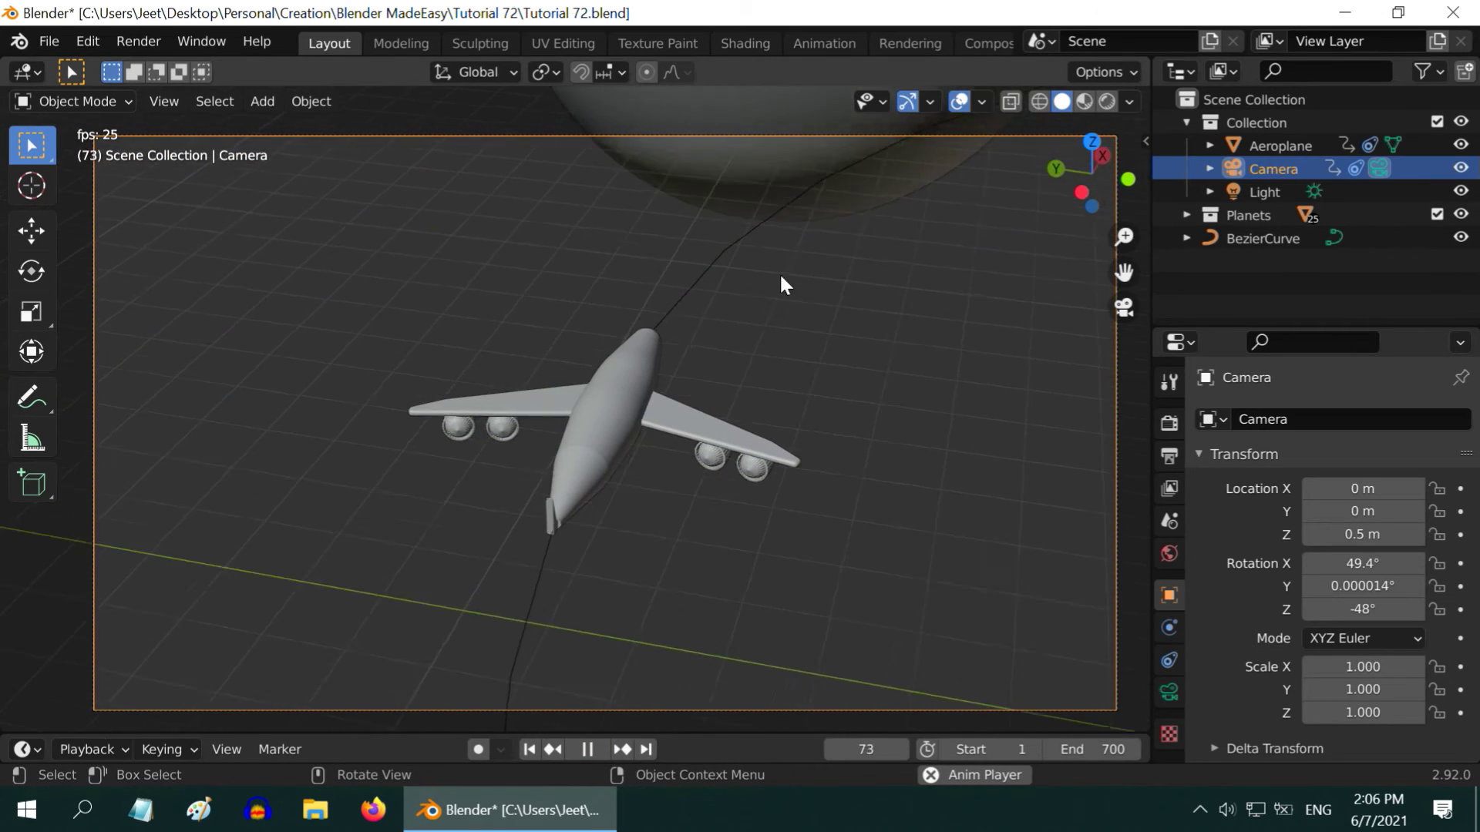
# Lower the camera's Z location to 0.2 m during playback, then stop at frame 526
pyautogui.click(1366, 535)
pyautogui.press('BackSpace')
pyautogui.write('0.2')
pyautogui.press('Return')
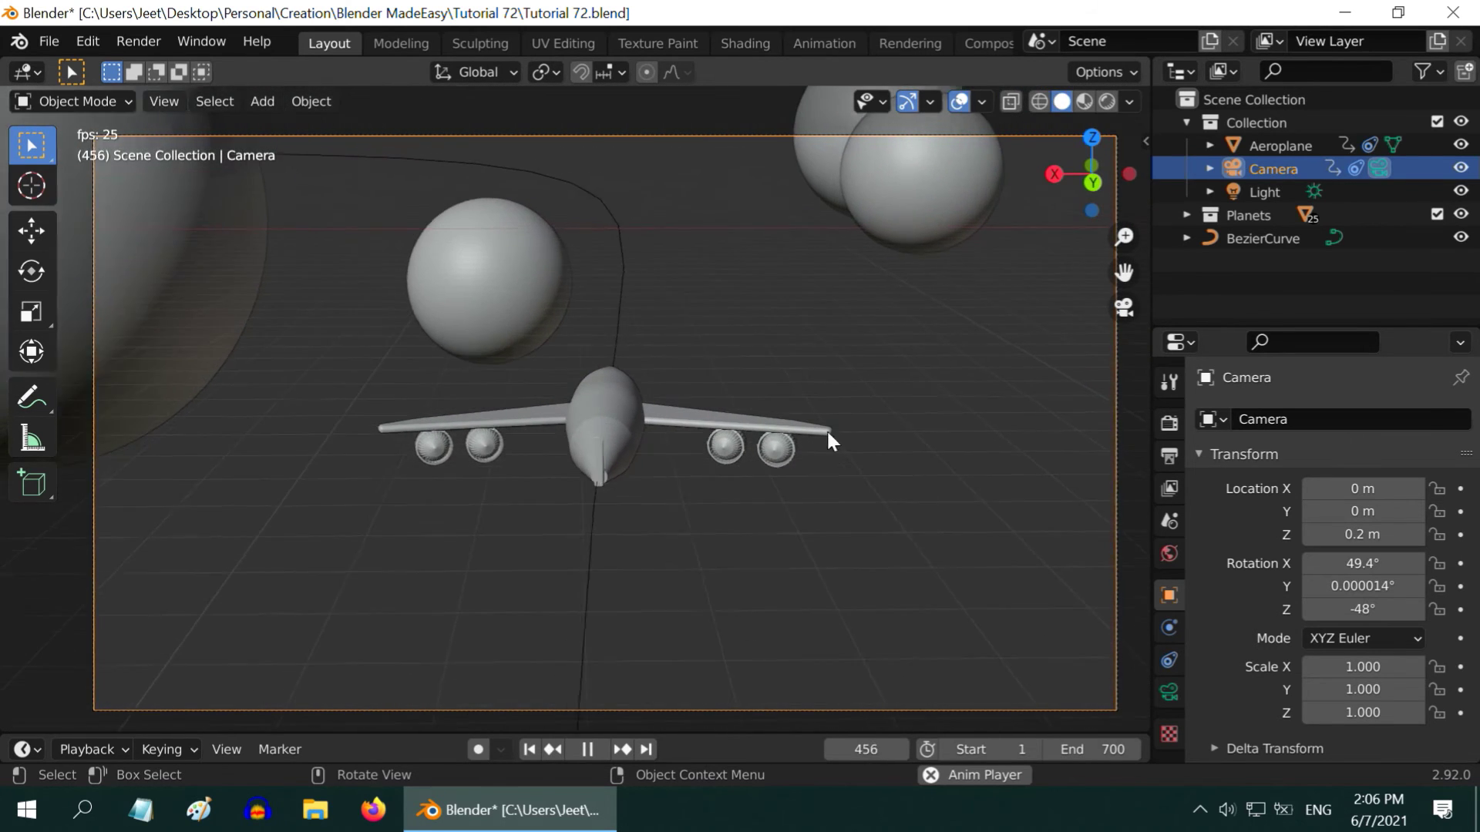
pyautogui.click(587, 749)
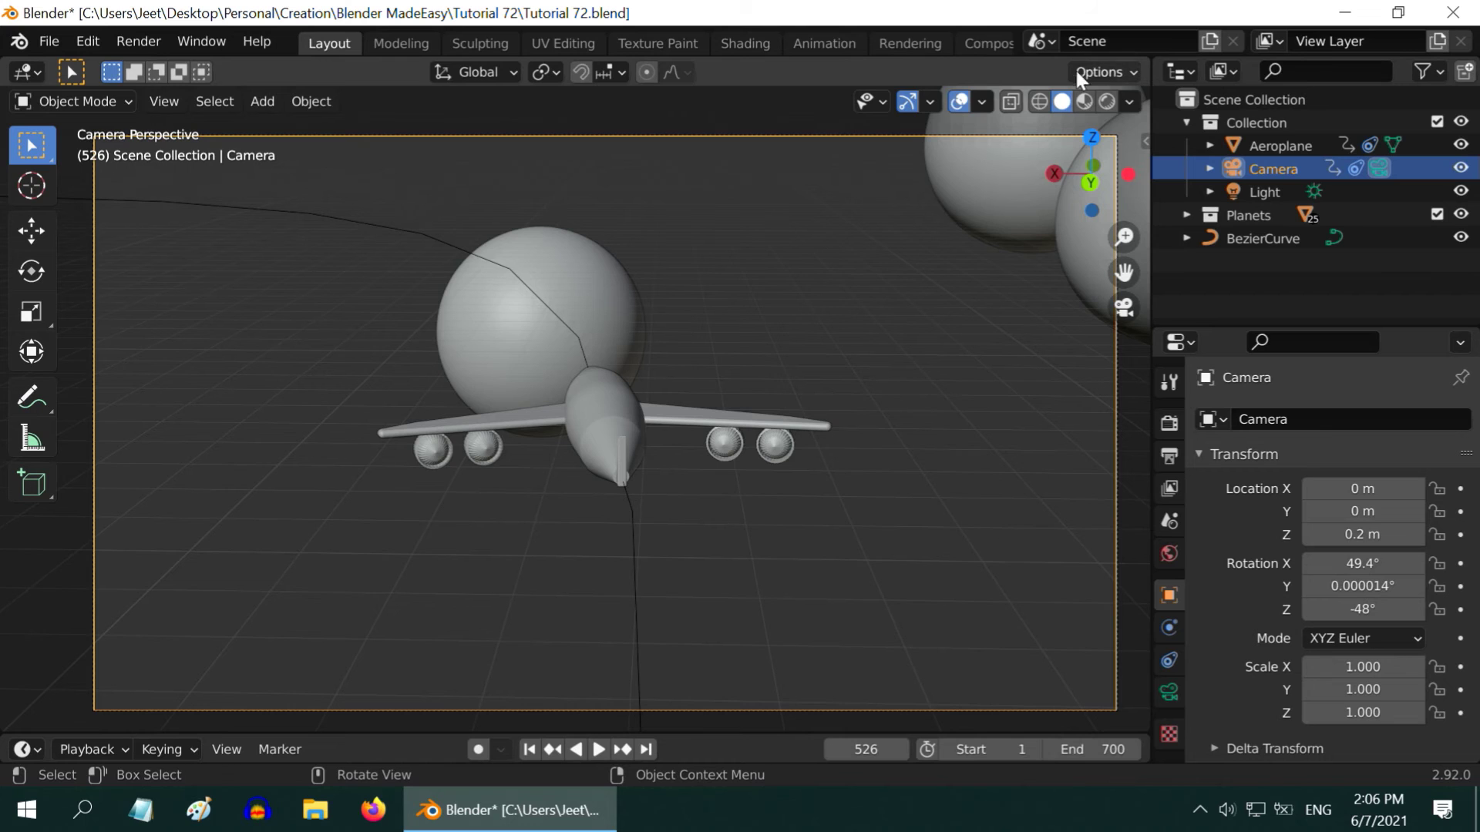
# Switch the viewport to Rendered shading and zoom the camera view out and back in
pyautogui.click(1106, 100)
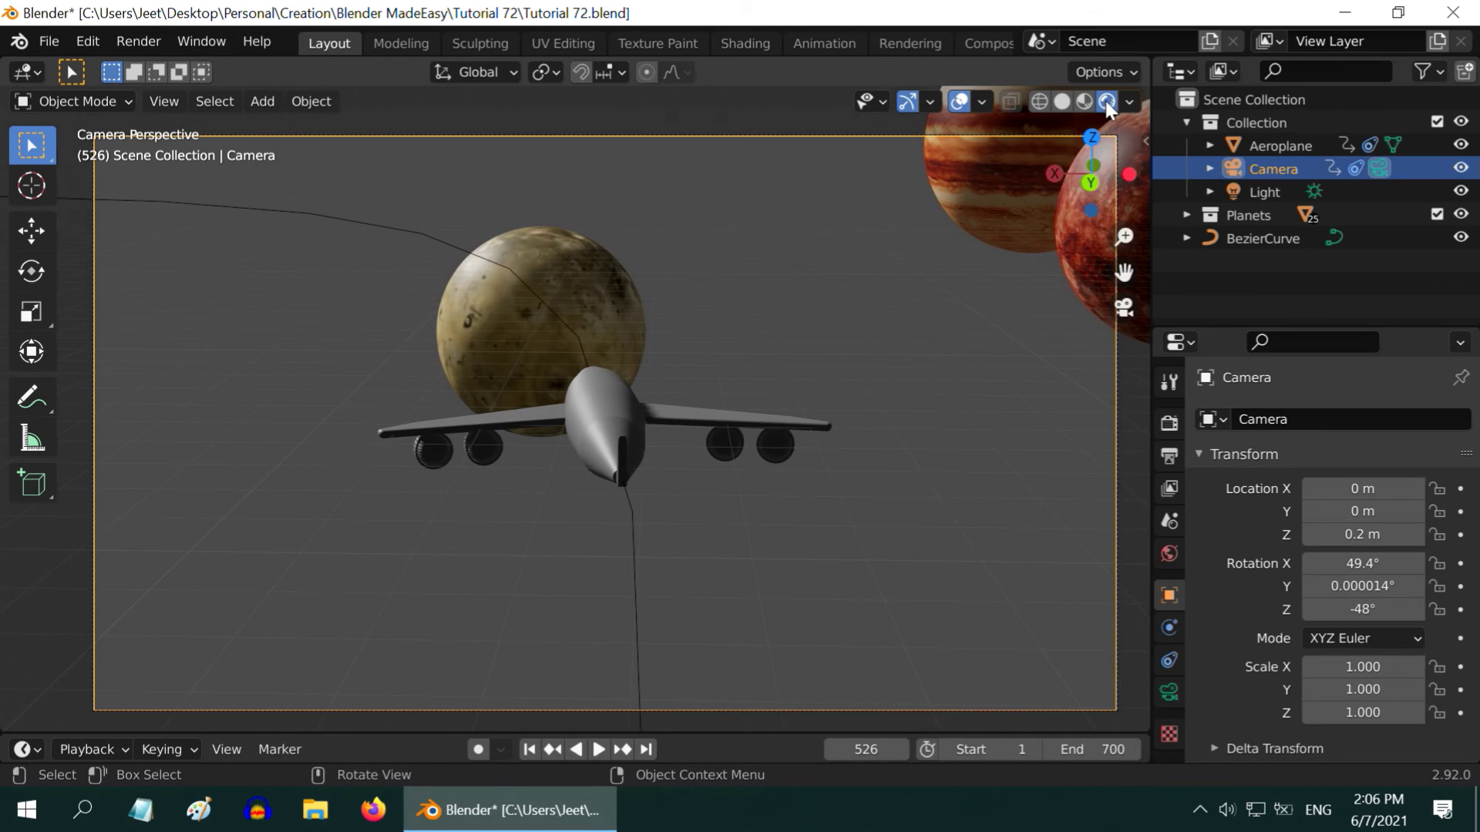
pyautogui.scroll(-3, 872, 390)
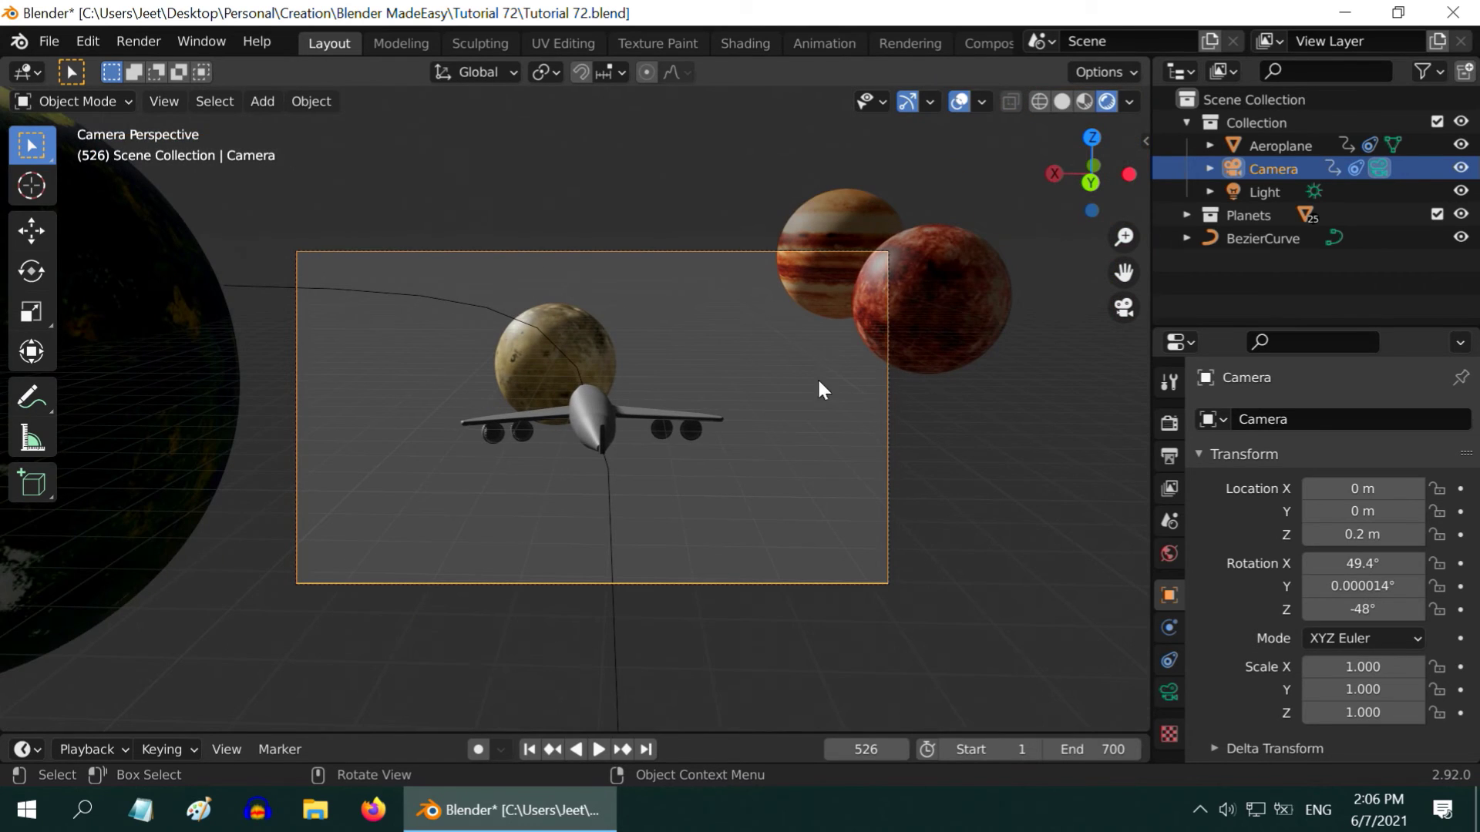
pyautogui.scroll(3, 750, 380)
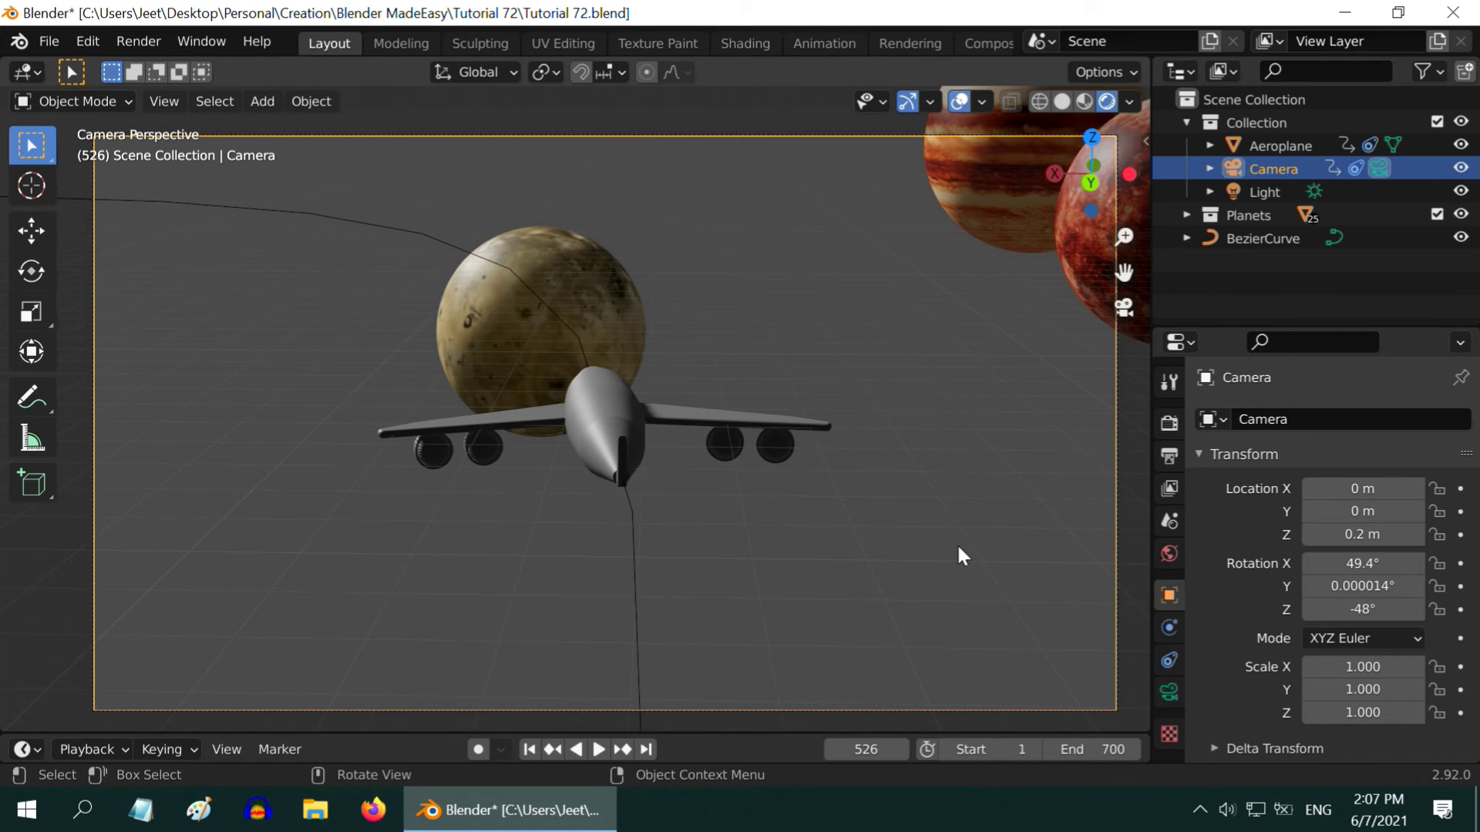
# Drag the World Surface Color's Value down to near 0 for a black background
pyautogui.click(1178, 552)
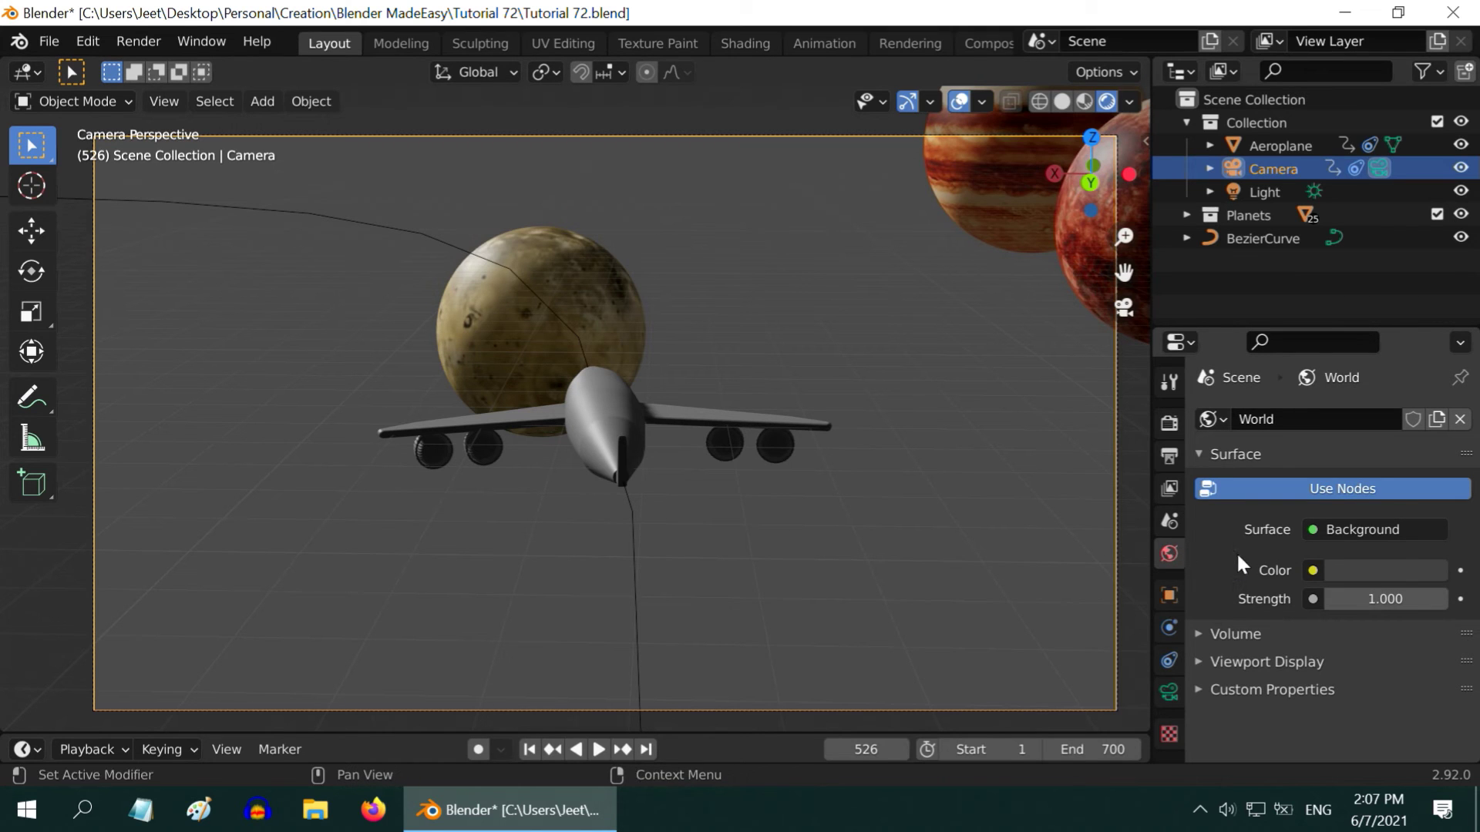
pyautogui.click(1417, 571)
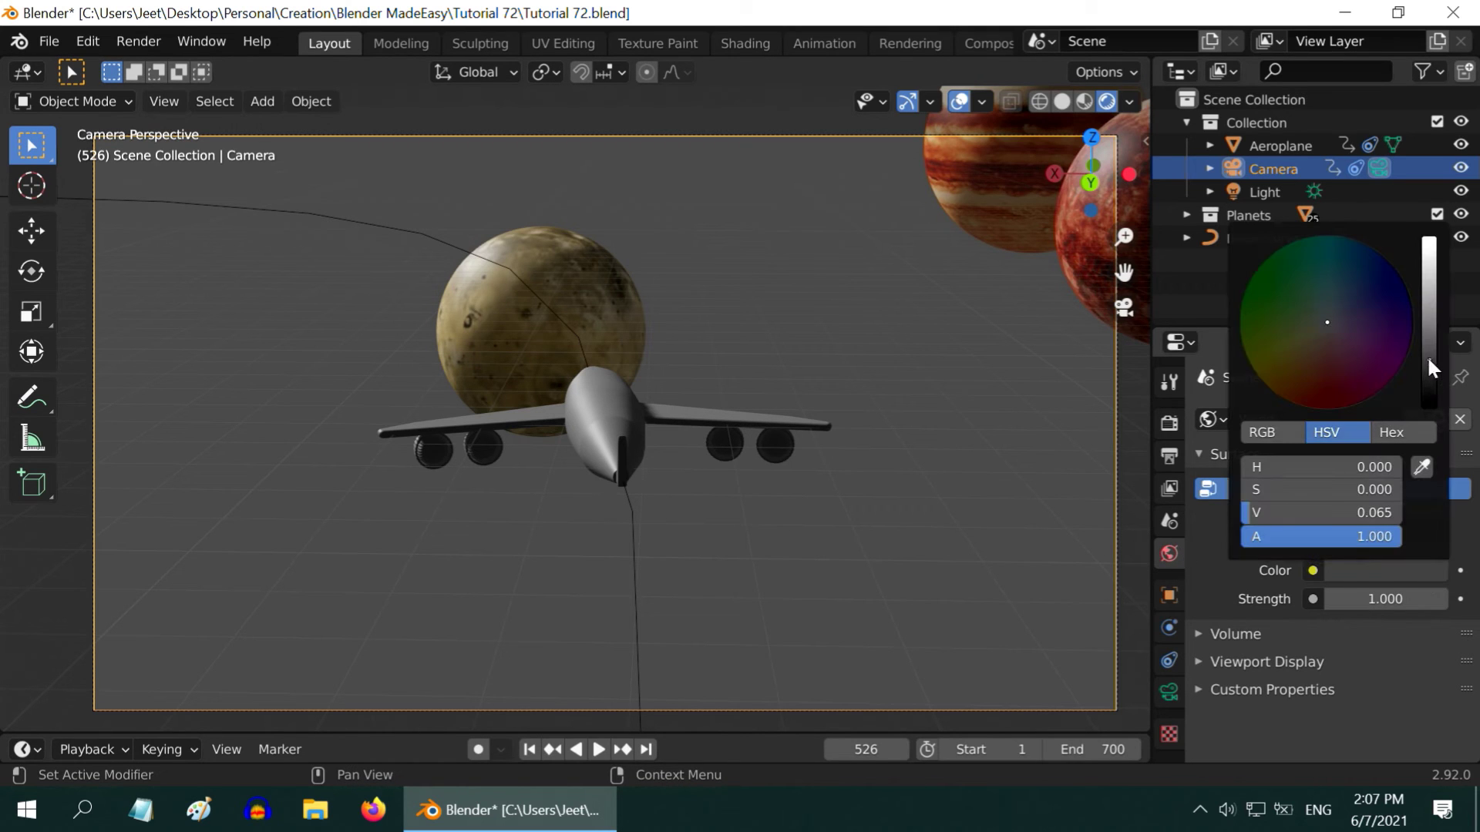
pyautogui.moveTo(1428, 358); pyautogui.dragTo(1428, 393)
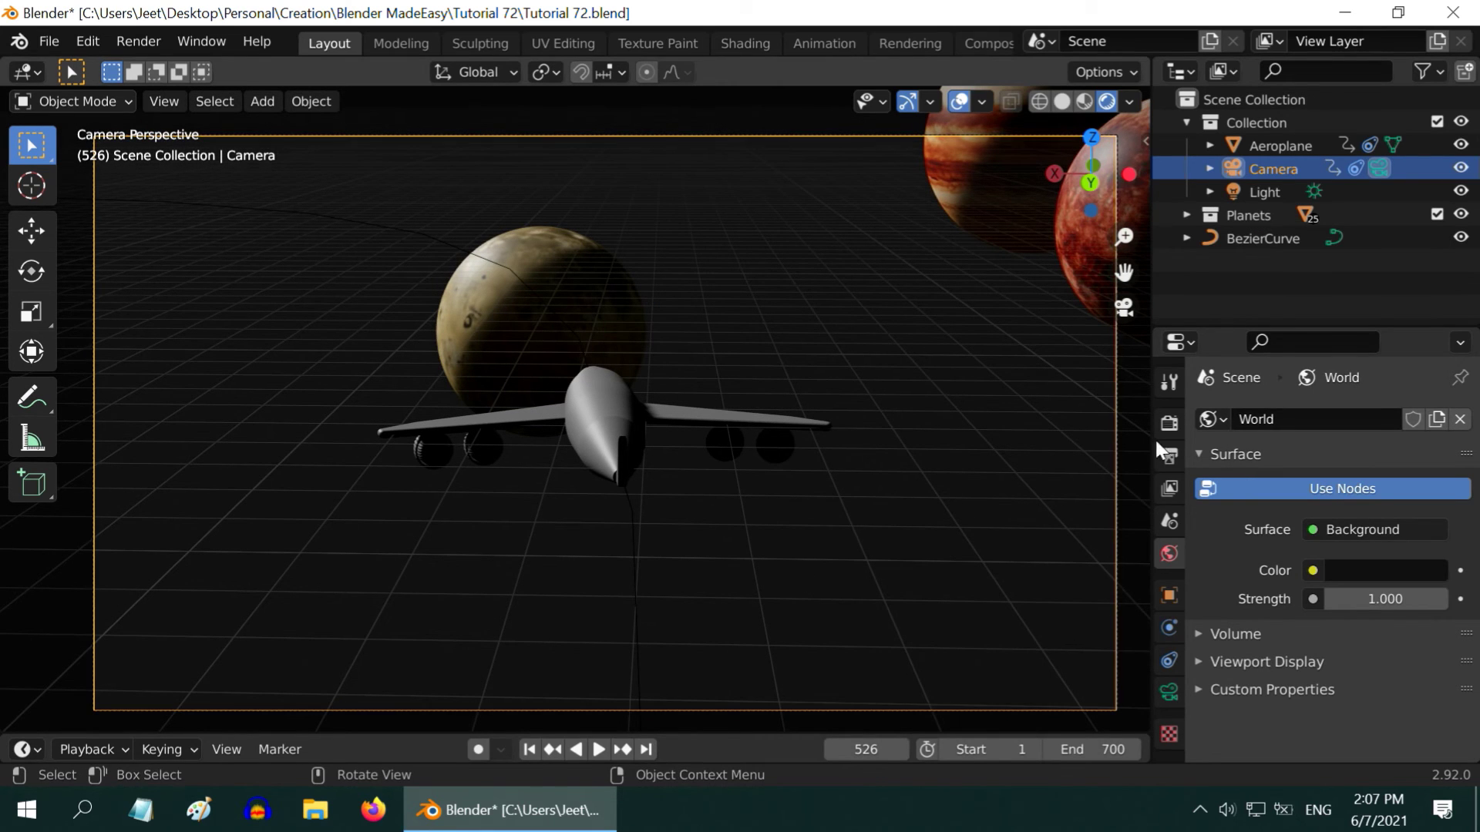
# Raise the Camera's Viewport Display Passepartout from 0.500 to 1.000
pyautogui.click(1170, 692)
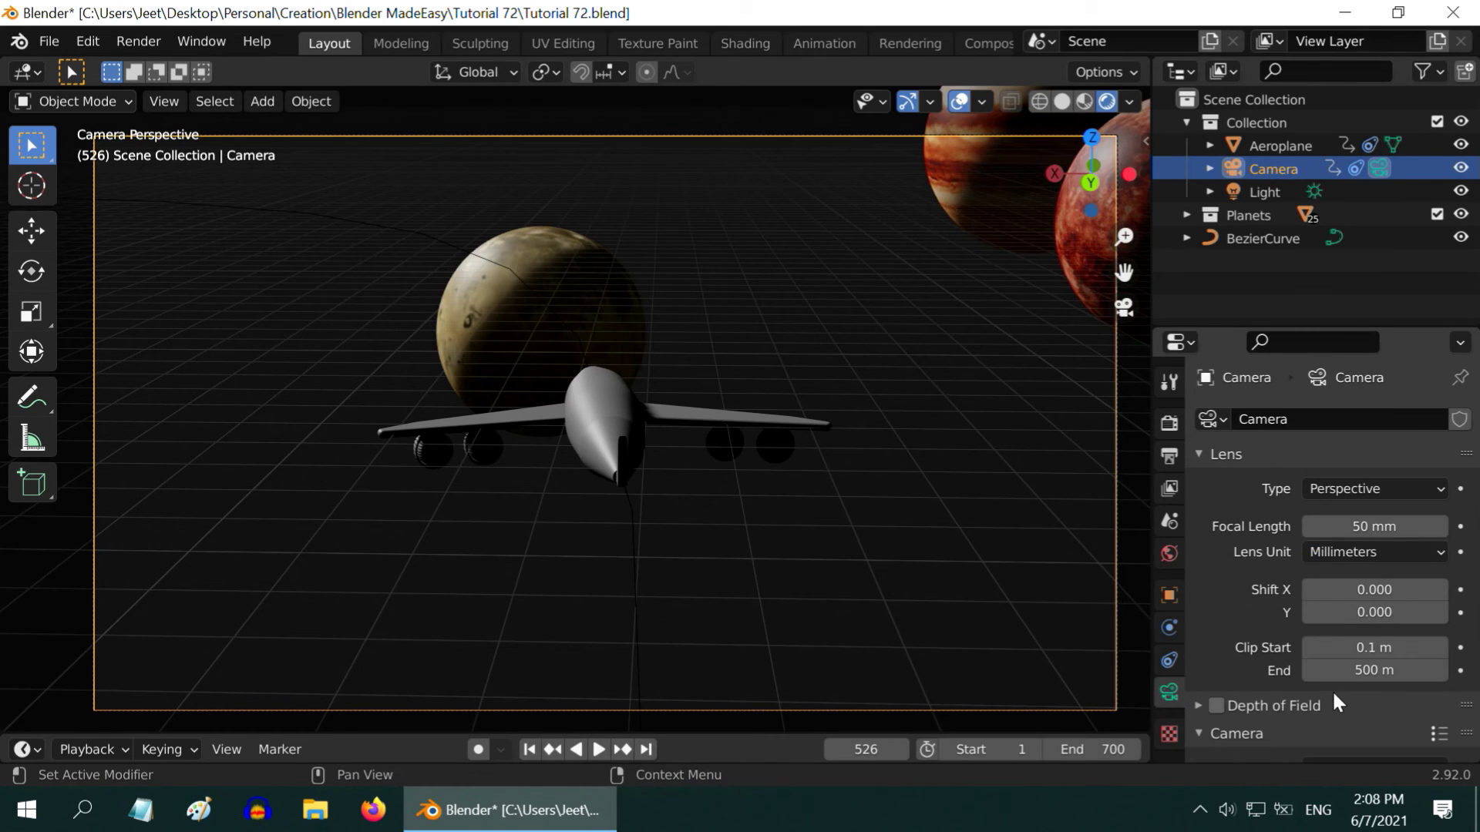
pyautogui.scroll(-5, 1317, 698)
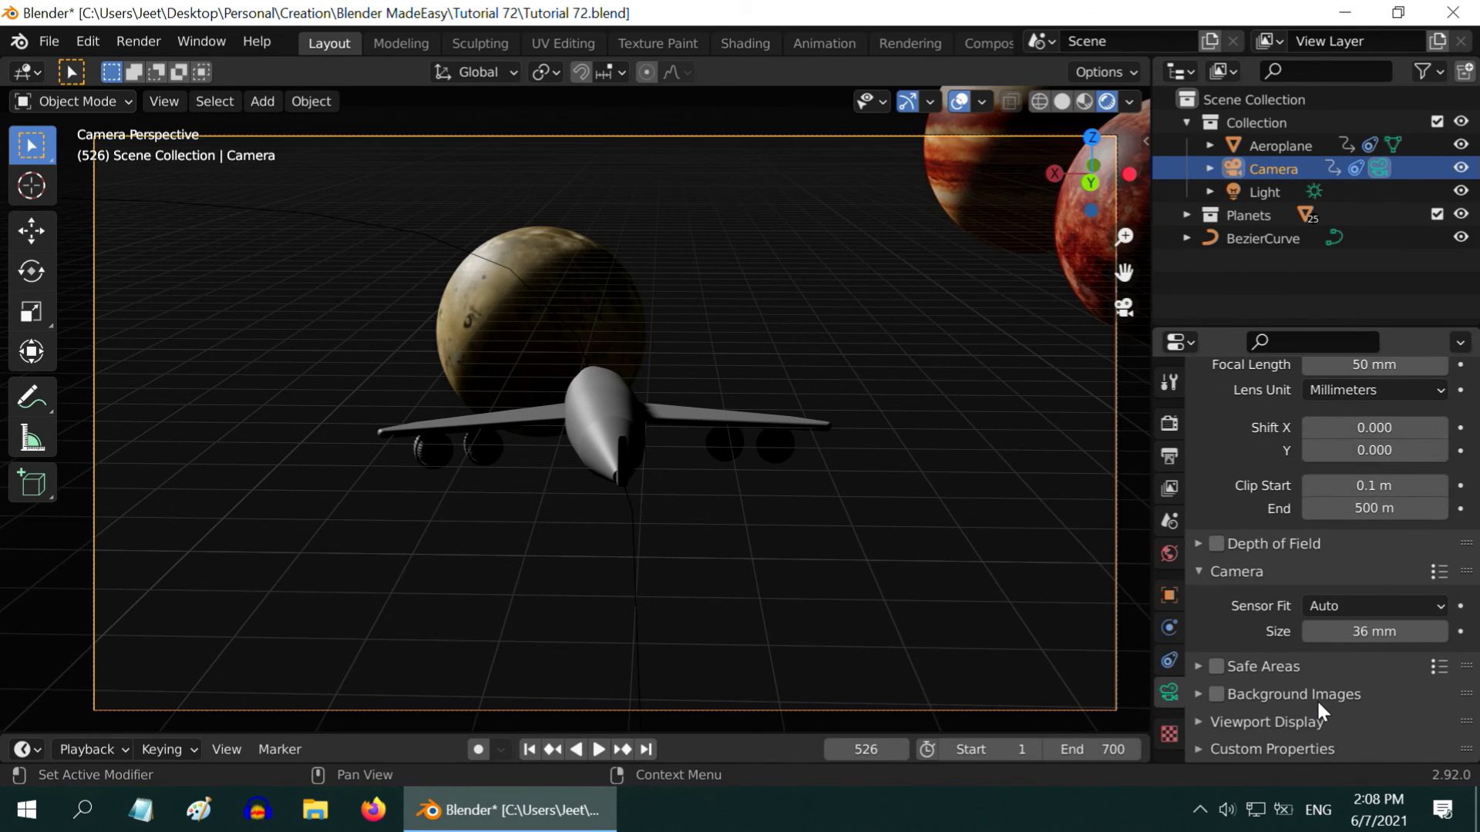
pyautogui.click(1372, 717)
pyautogui.scroll(-6, 1372, 714)
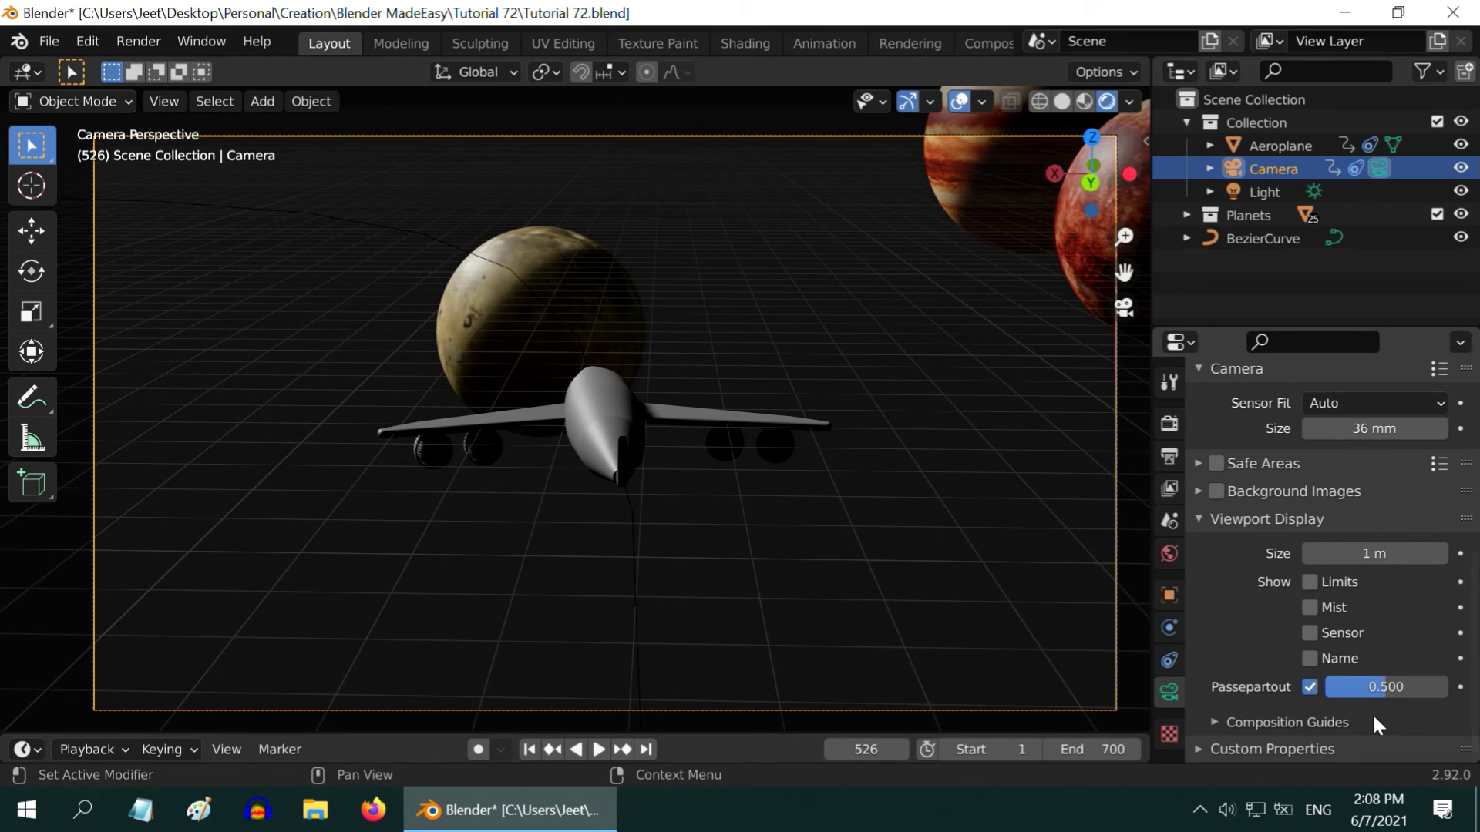
pyautogui.moveTo(1385, 686); pyautogui.dragTo(1449, 687)
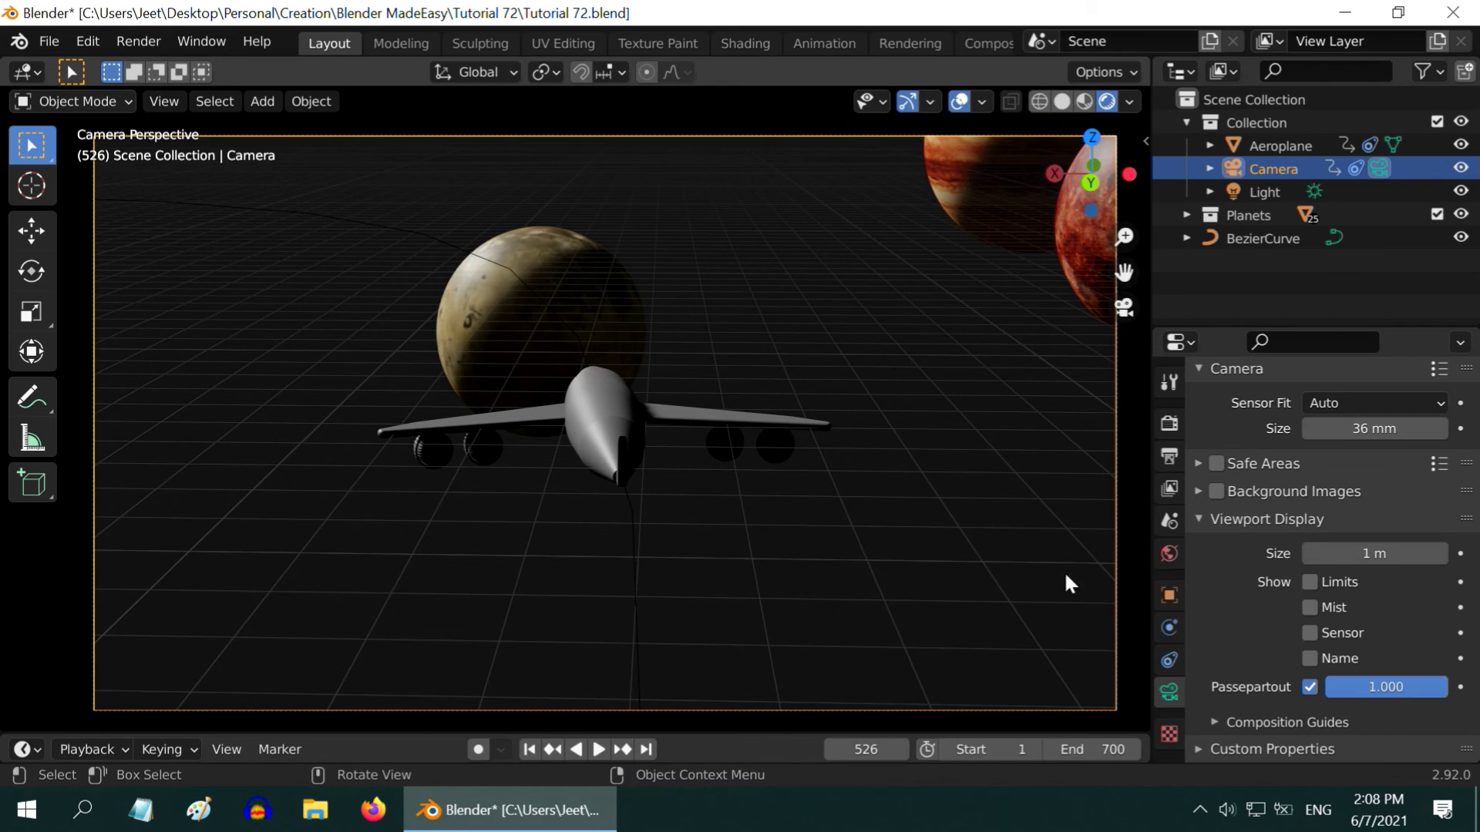
# Preview the animation from frame 1 with viewport overlays hidden, then stop playback
pyautogui.click(530, 750)
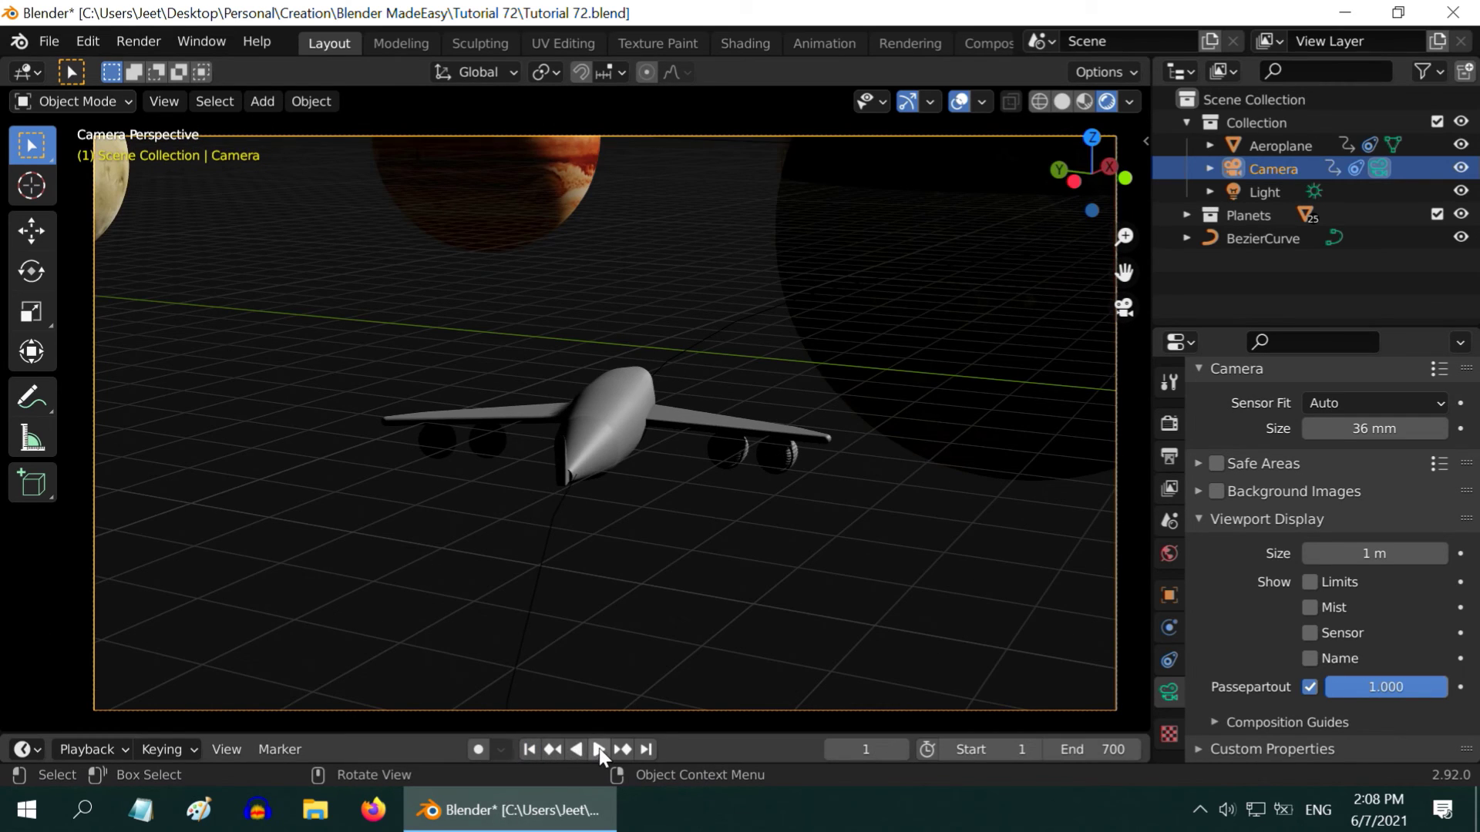
pyautogui.click(598, 750)
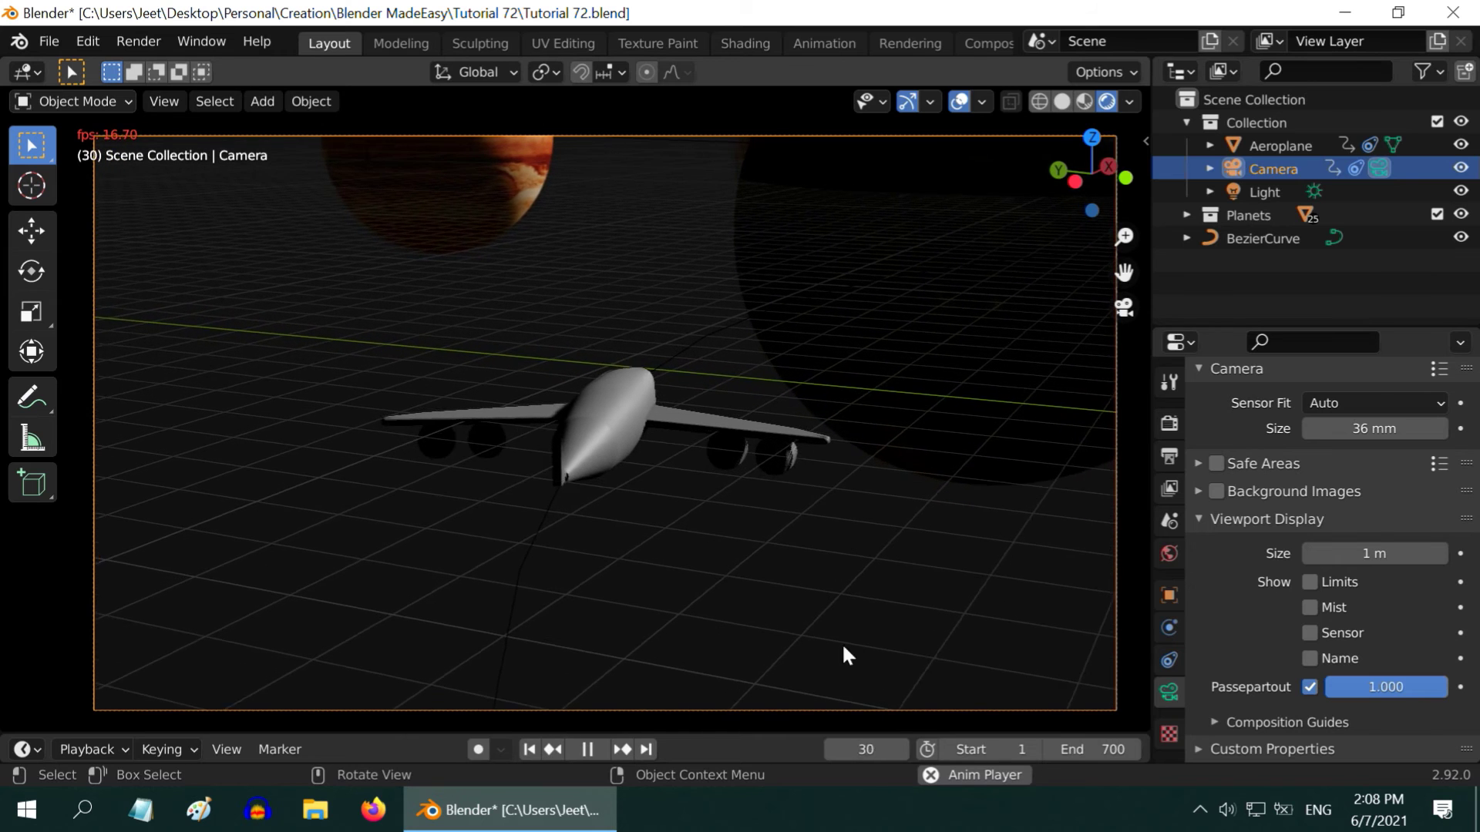
pyautogui.click(959, 102)
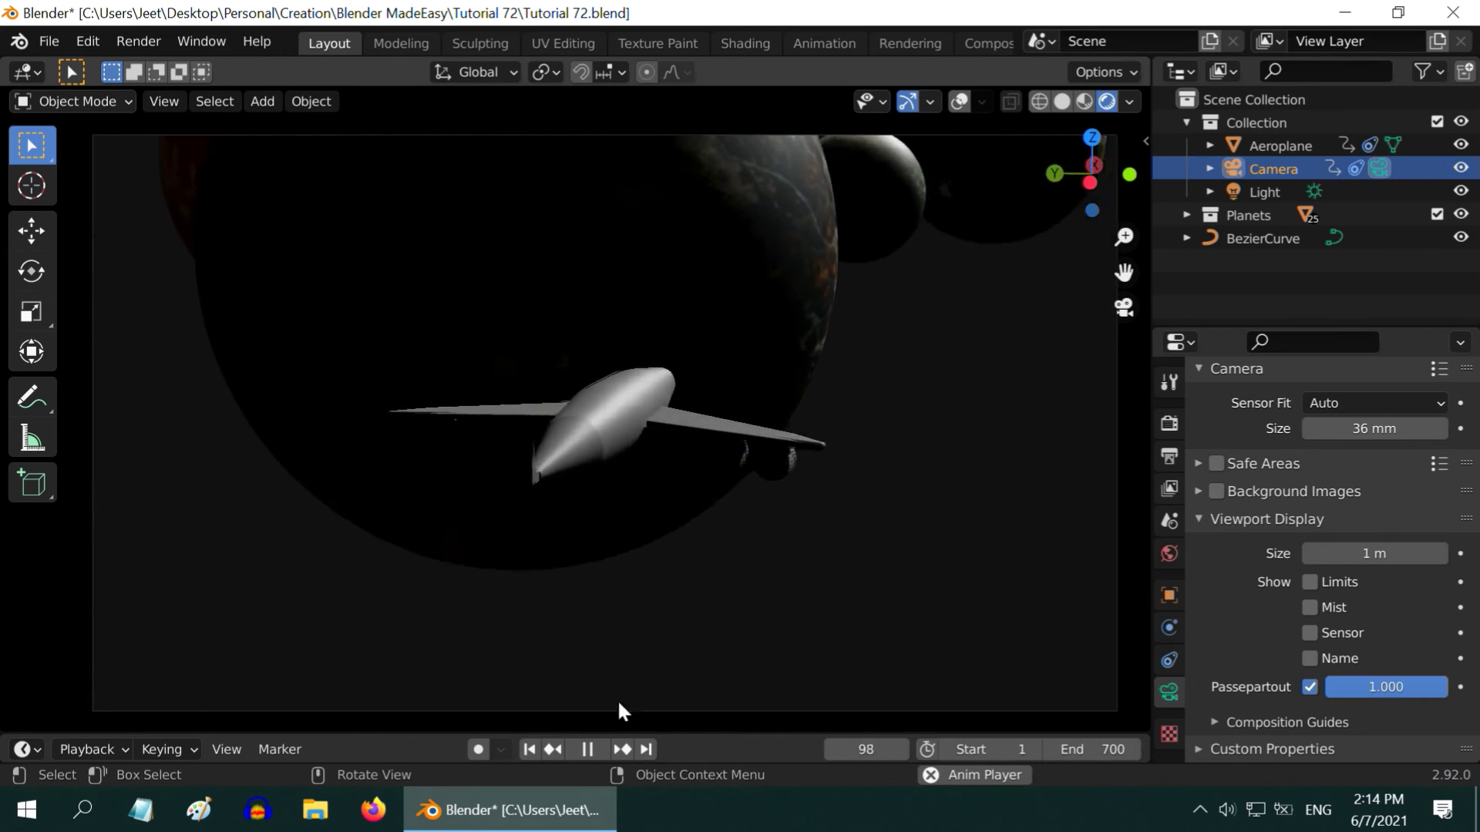
pyautogui.click(587, 748)
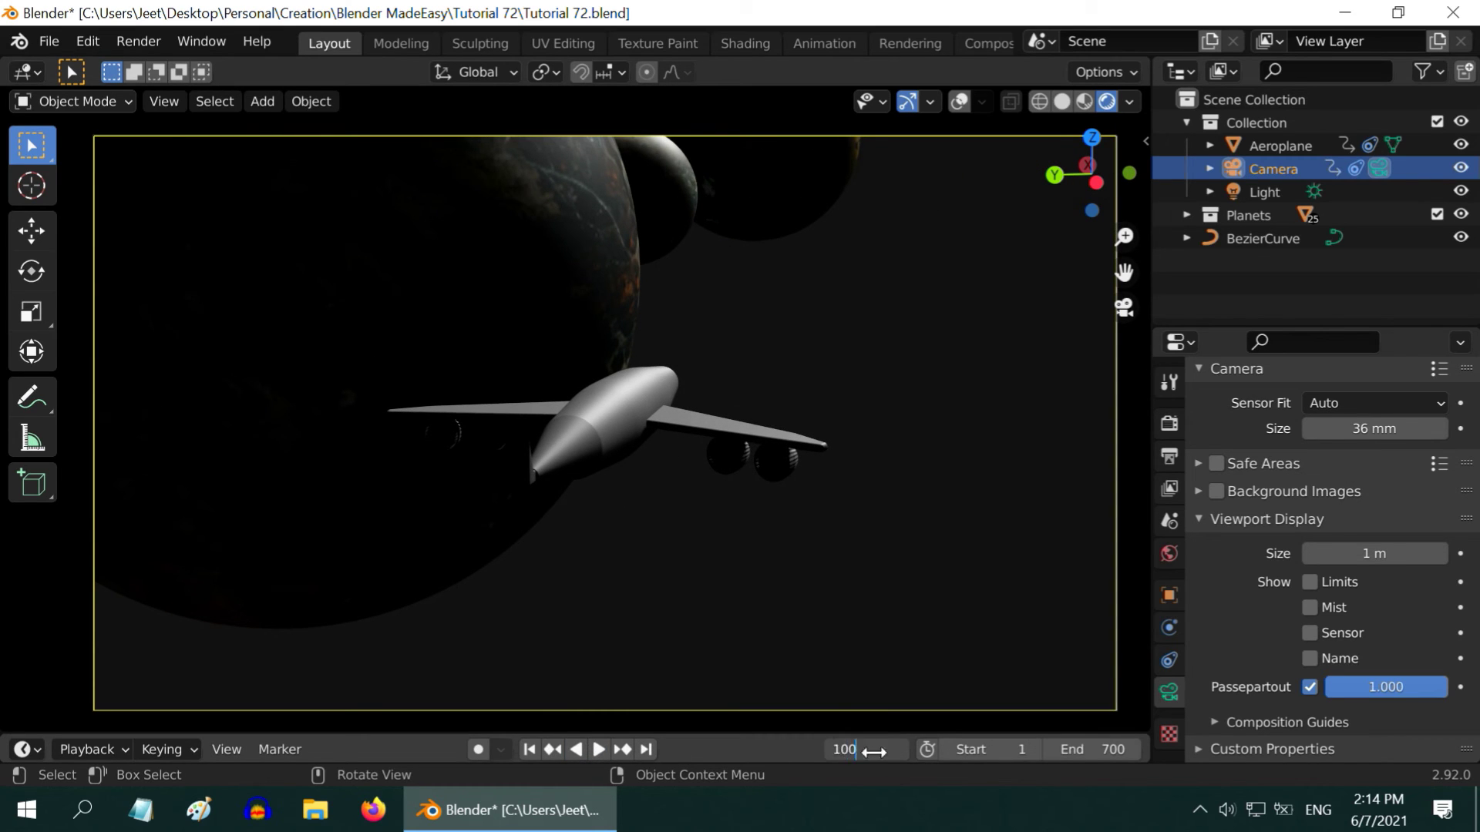
# At frame 100, set the Aeroplane's Y rotation to -20°
pyautogui.click(873, 751)
pyautogui.write('100')
pyautogui.press('Return')
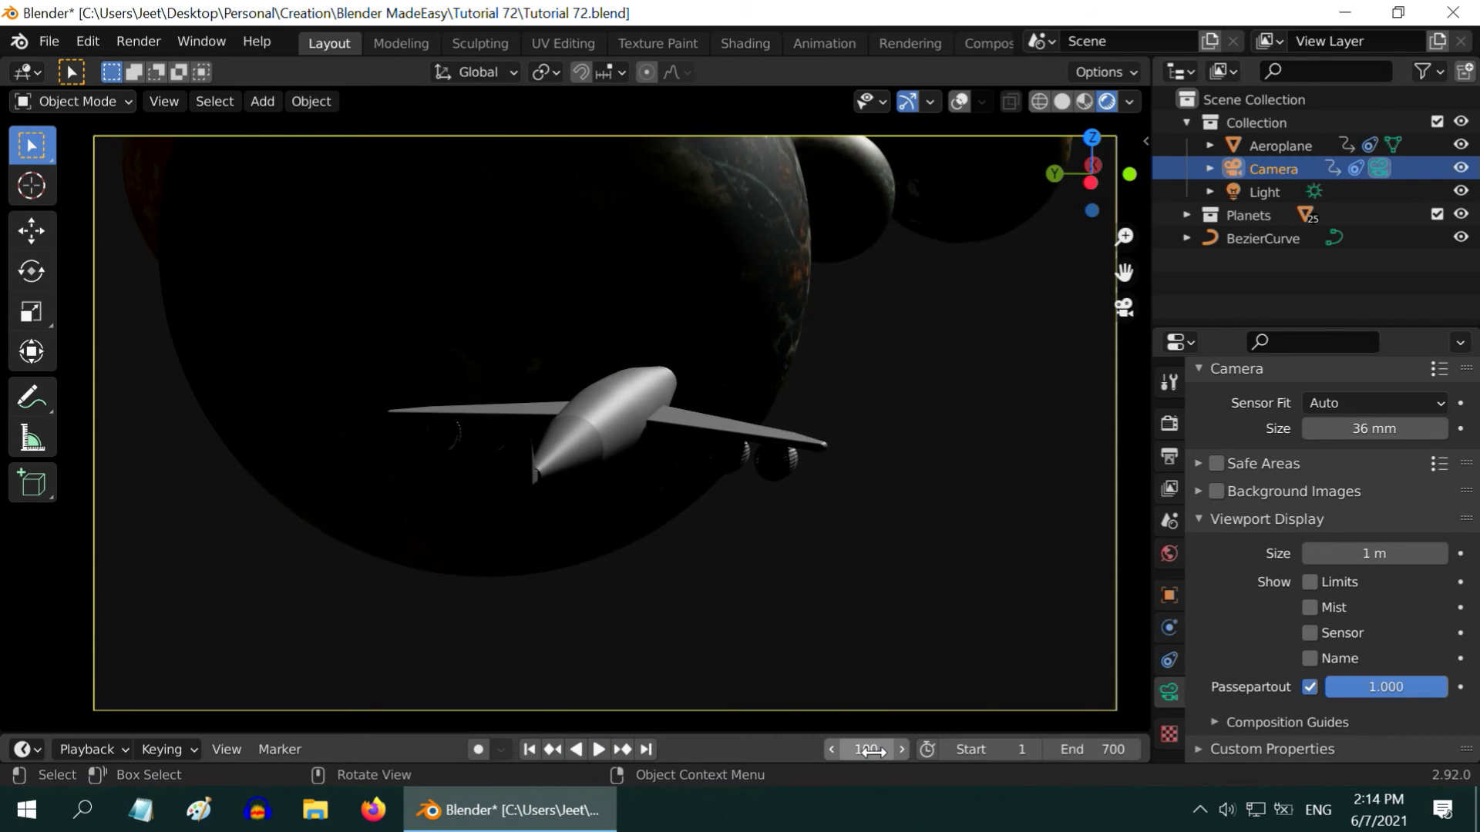
pyautogui.click(1276, 145)
pyautogui.click(1169, 594)
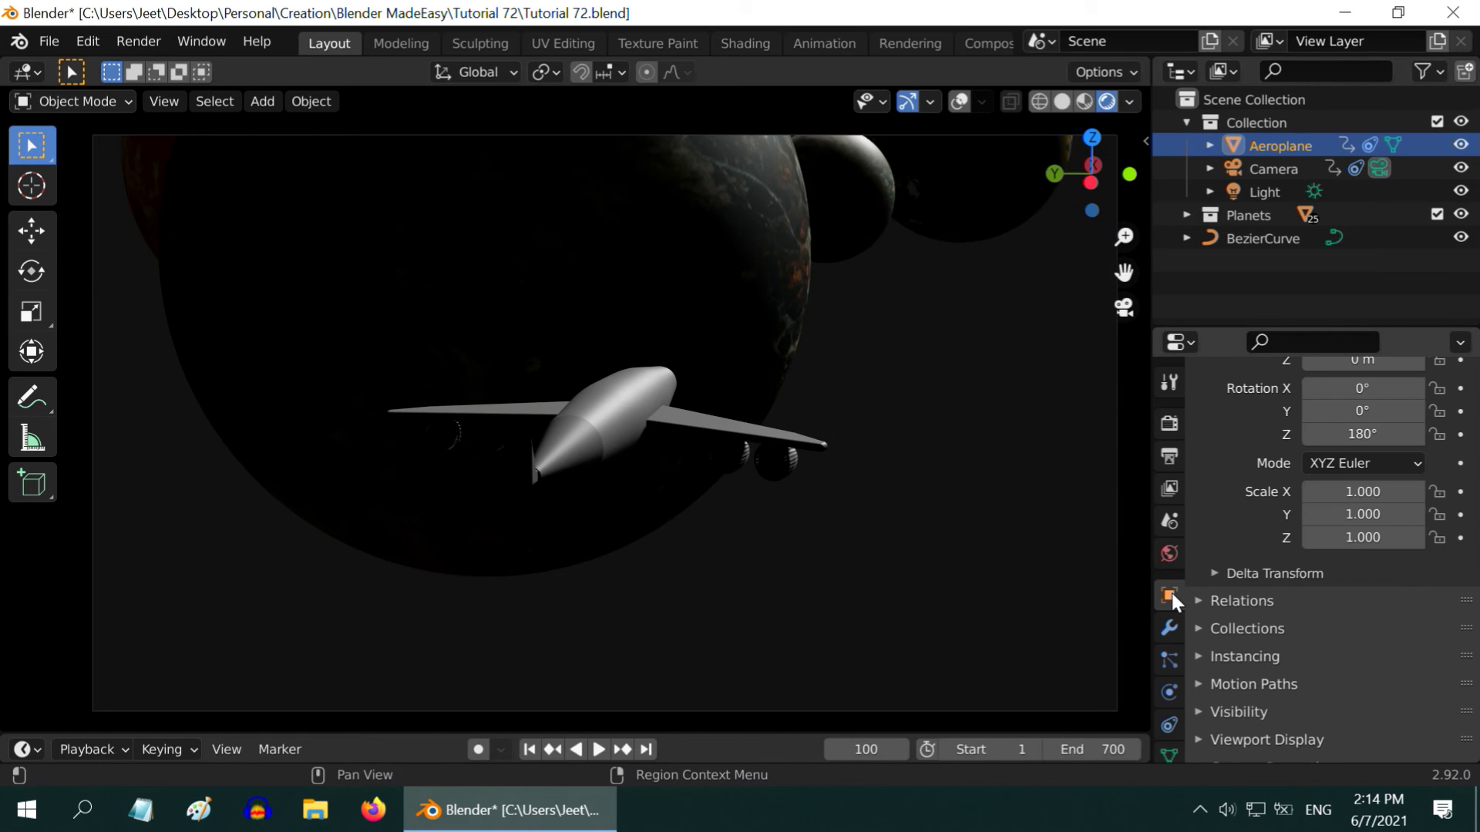
pyautogui.scroll(4, 1341, 539)
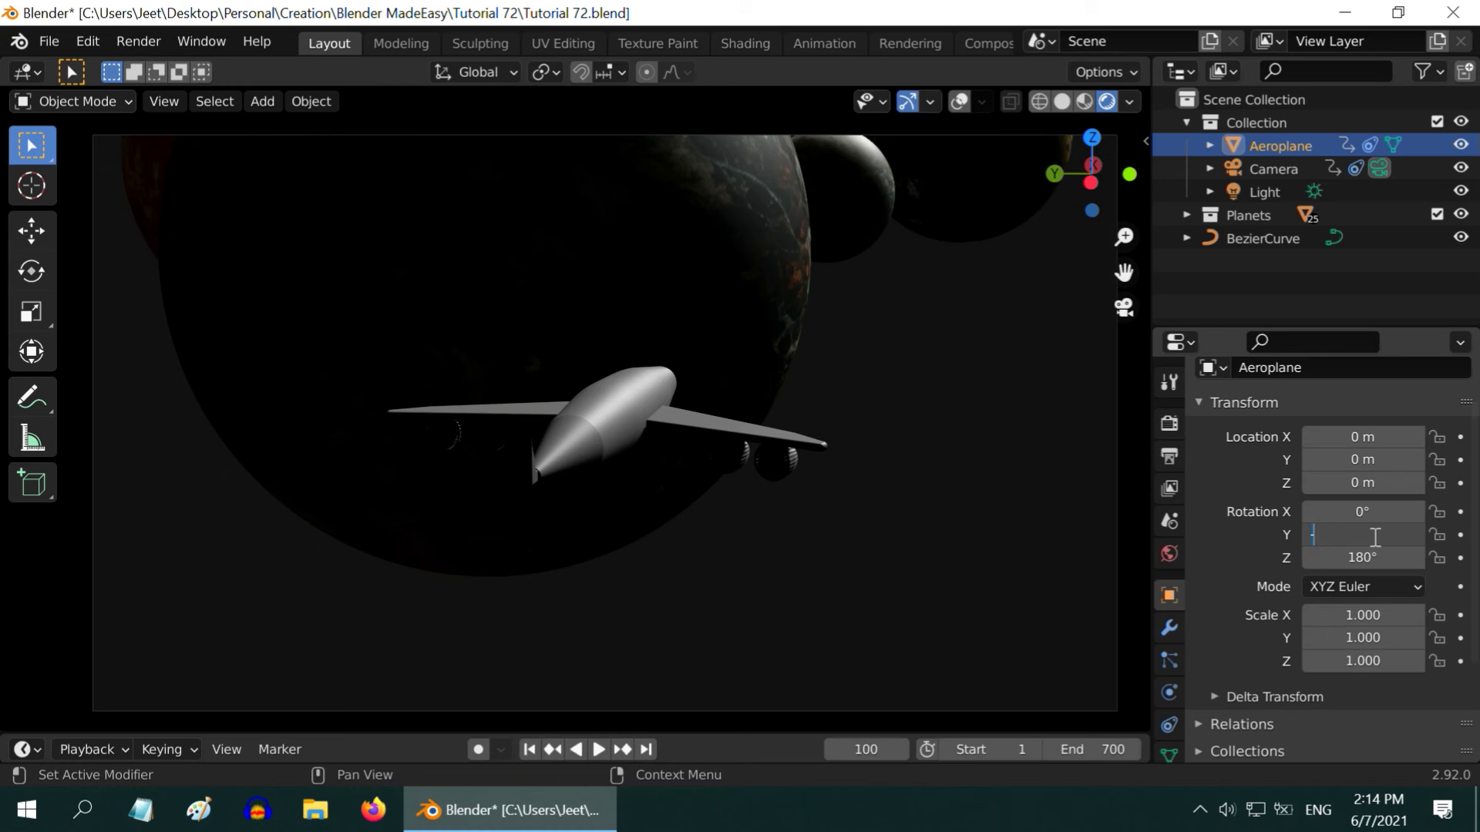
pyautogui.click(1375, 536)
pyautogui.write('-20')
pyautogui.press('Return')
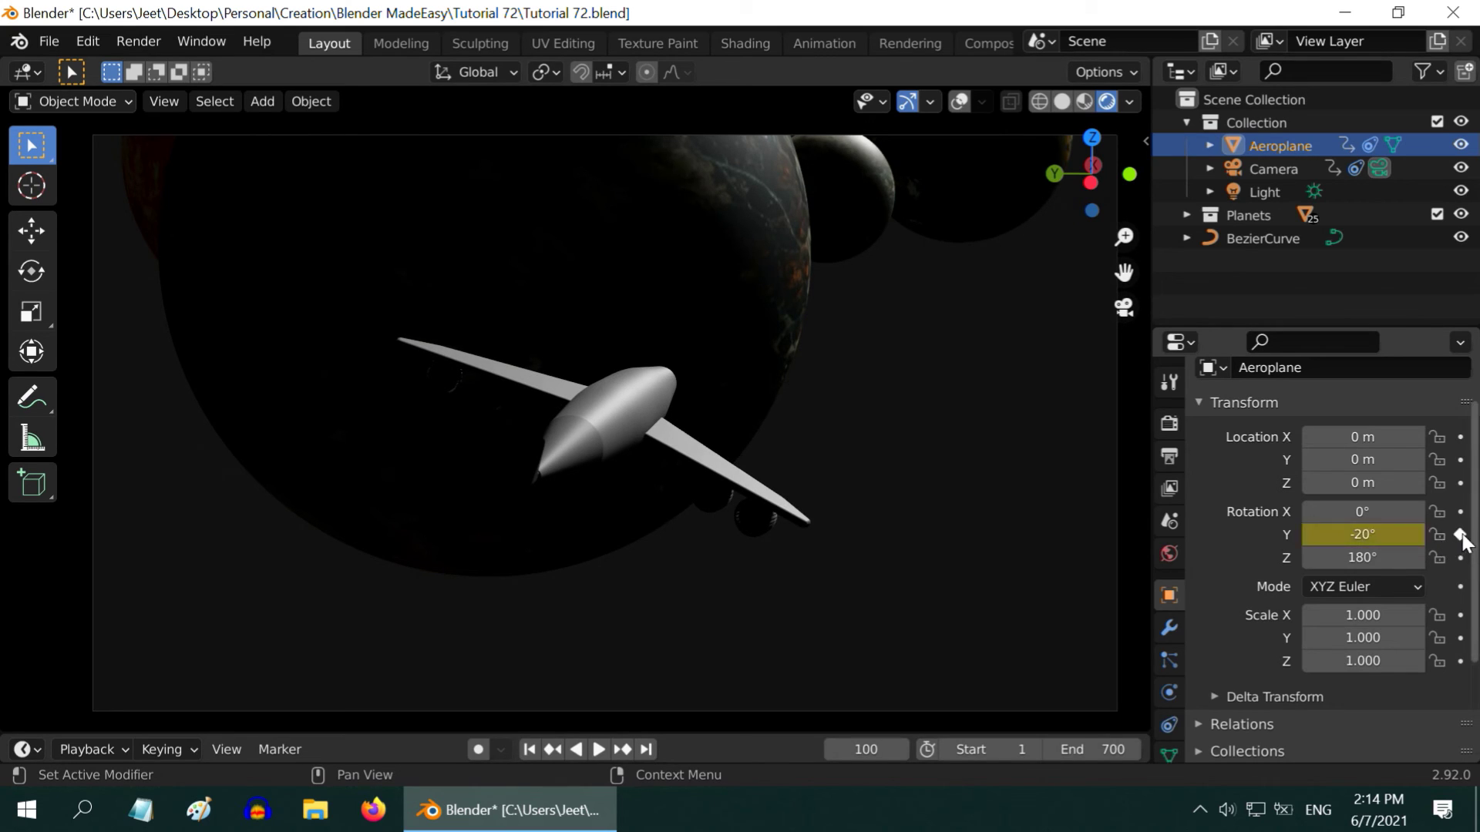
# At frame 1, set the Aeroplane's Y rotation to a level 0°
pyautogui.click(530, 749)
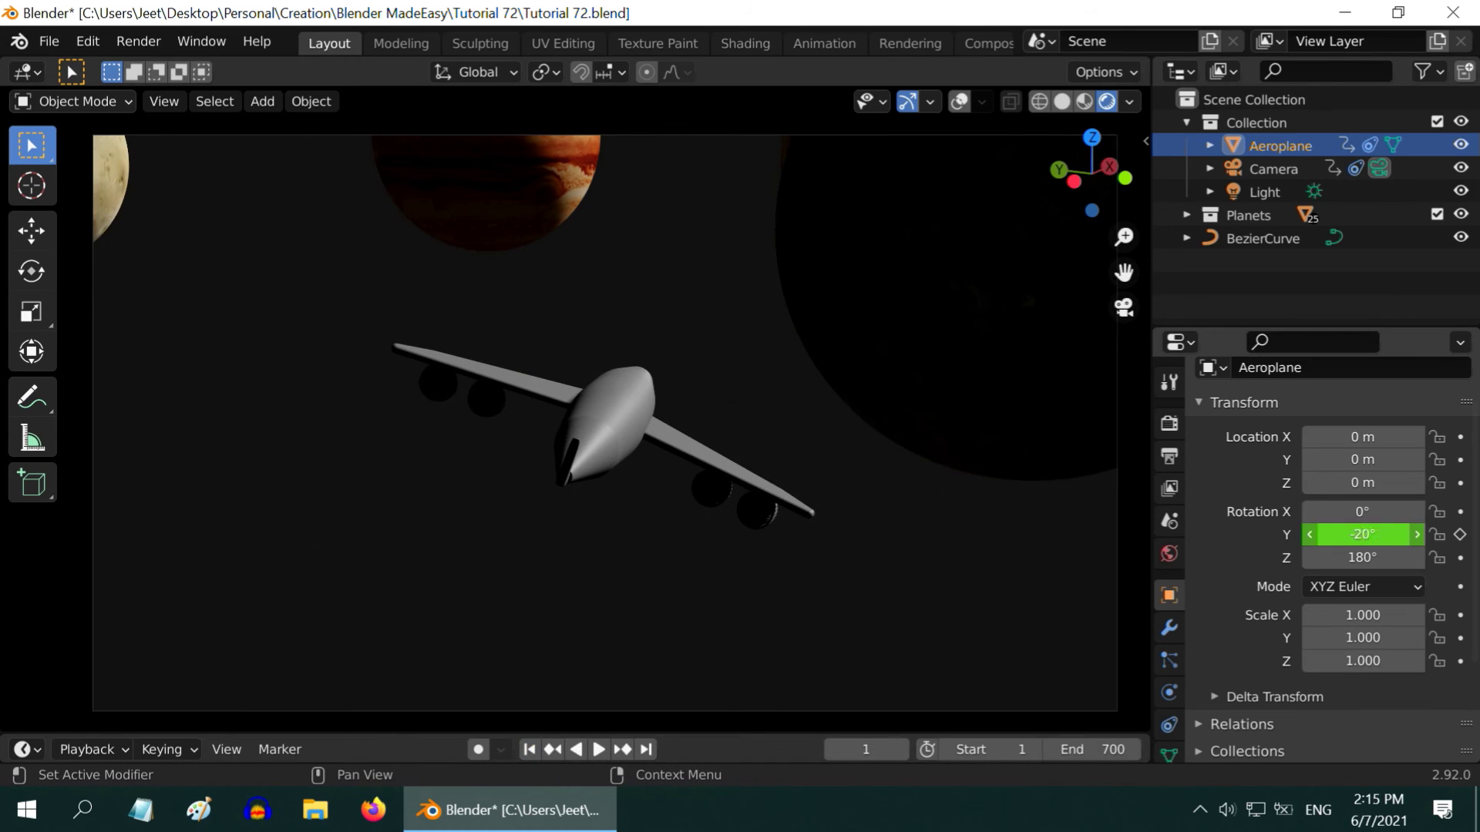
pyautogui.click(1387, 542)
pyautogui.write('0')
pyautogui.press('Return')
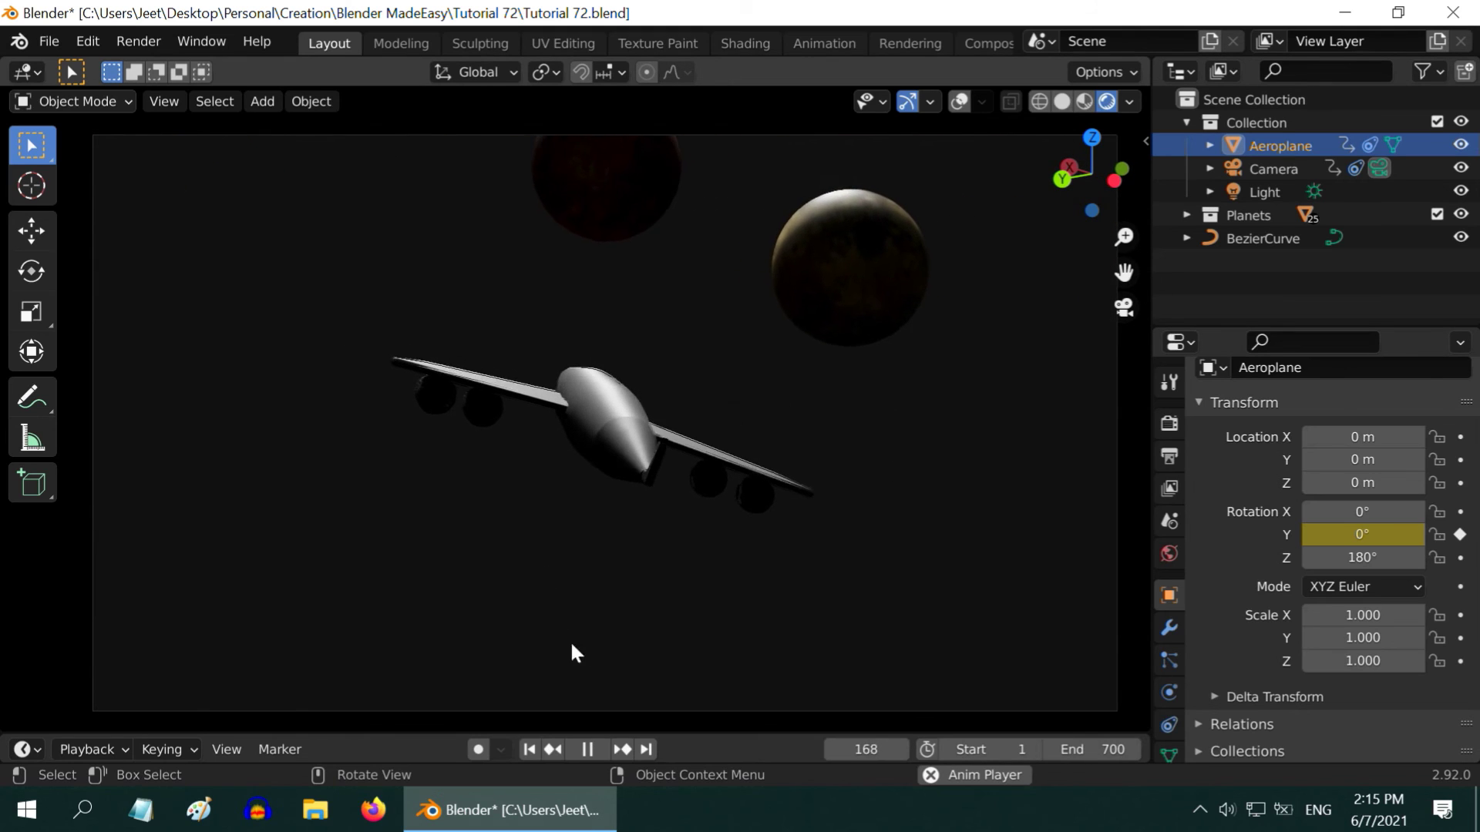
# Stop the preview and set the Aeroplane's Y rotation to 20° at frame 200
pyautogui.click(594, 747)
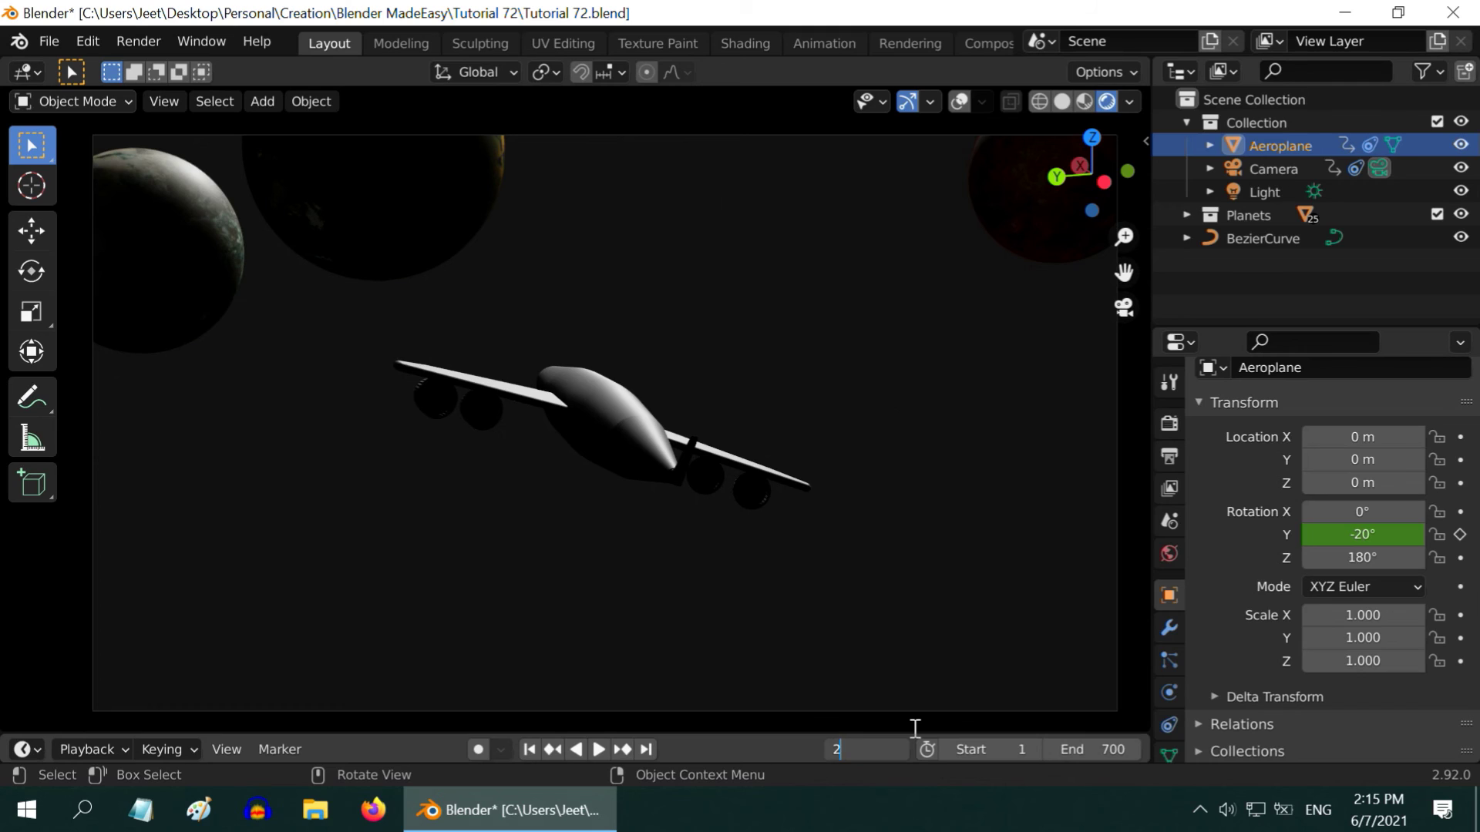
pyautogui.press('Return')
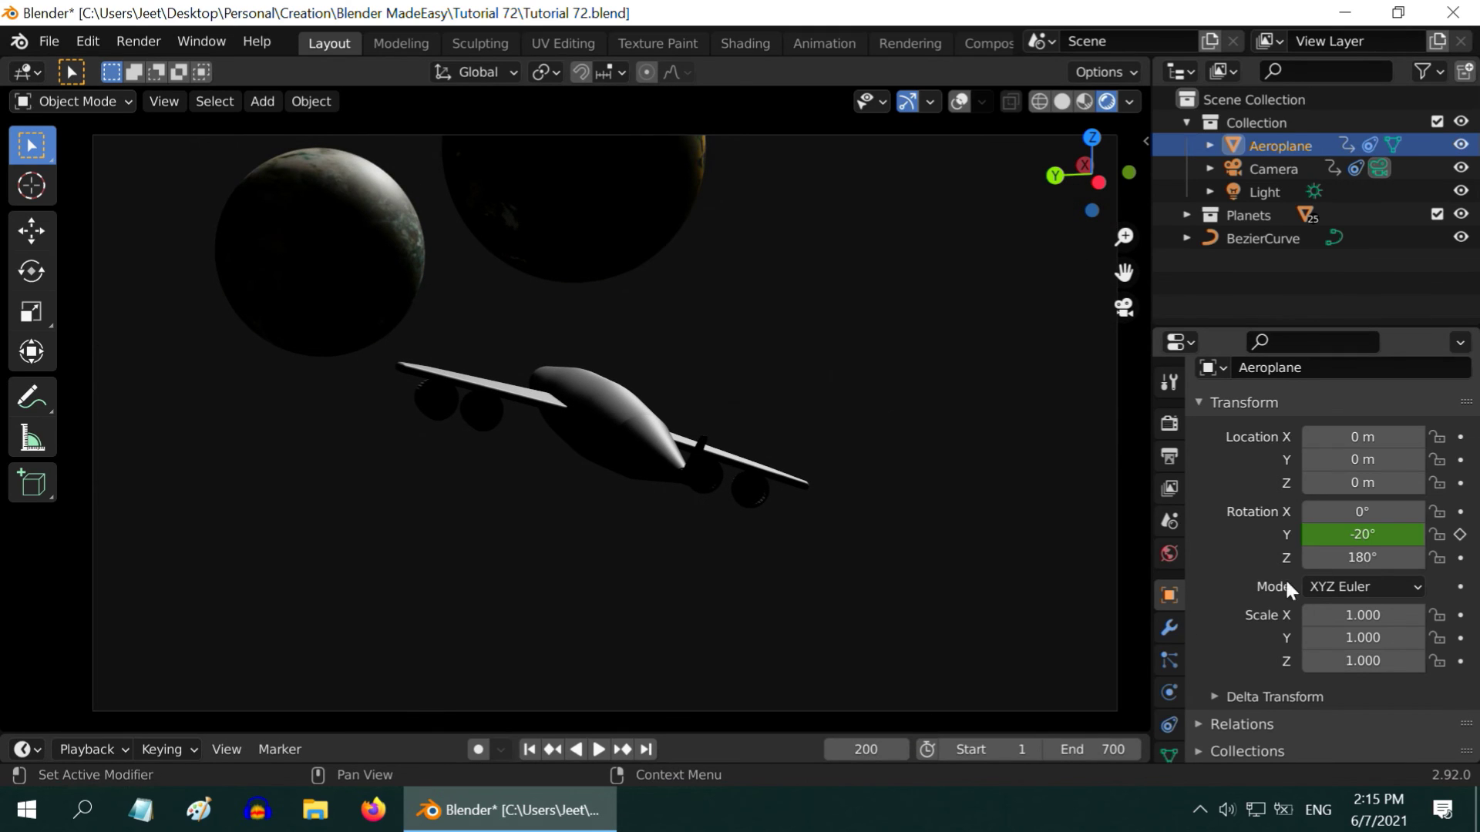
pyautogui.write('20')
pyautogui.press('Return')
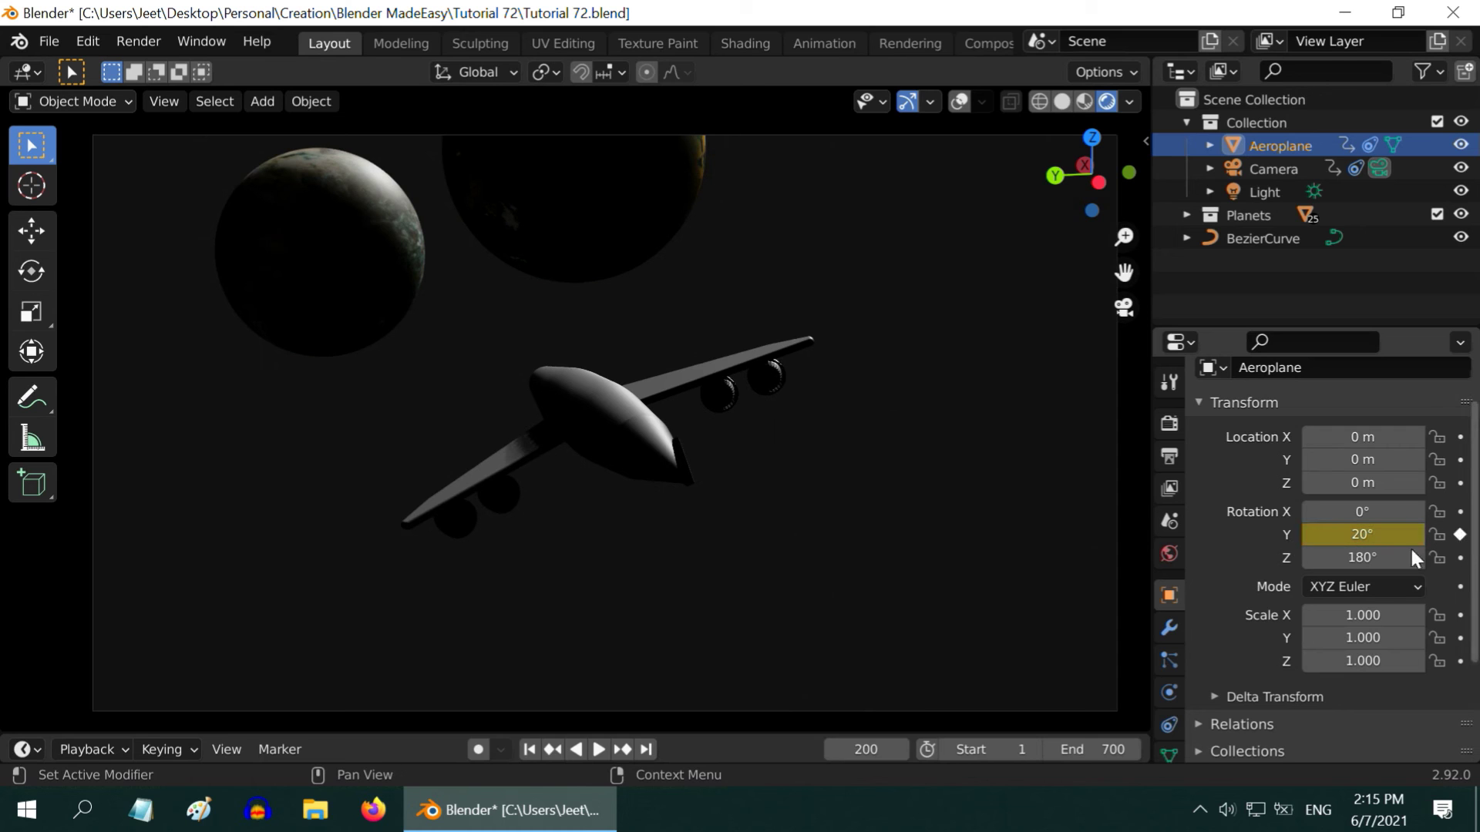
# Preview from frame 200, then set Y rotation to -20° at frame 300
pyautogui.click(598, 750)
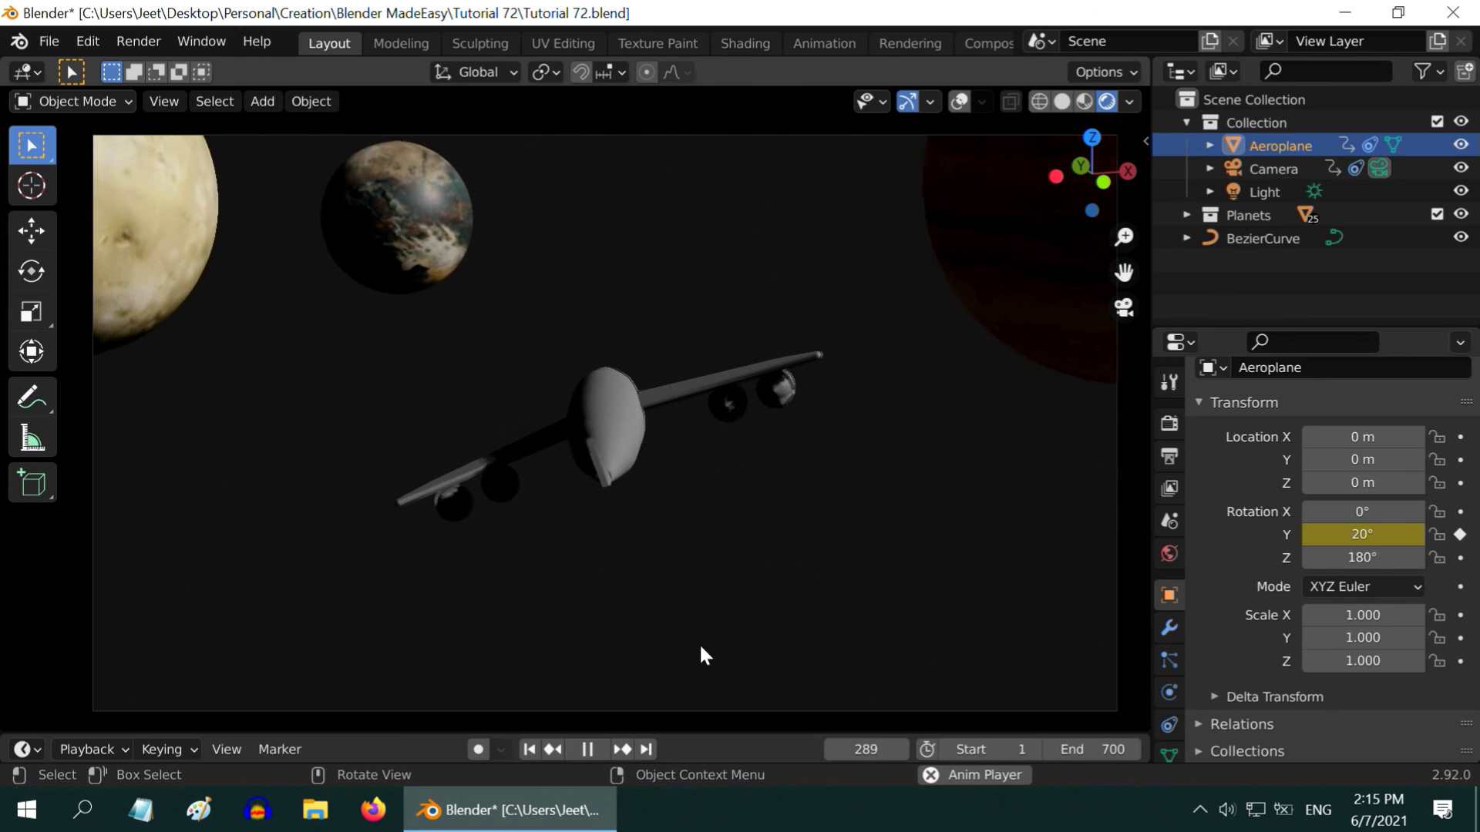
pyautogui.click(587, 749)
pyautogui.click(884, 756)
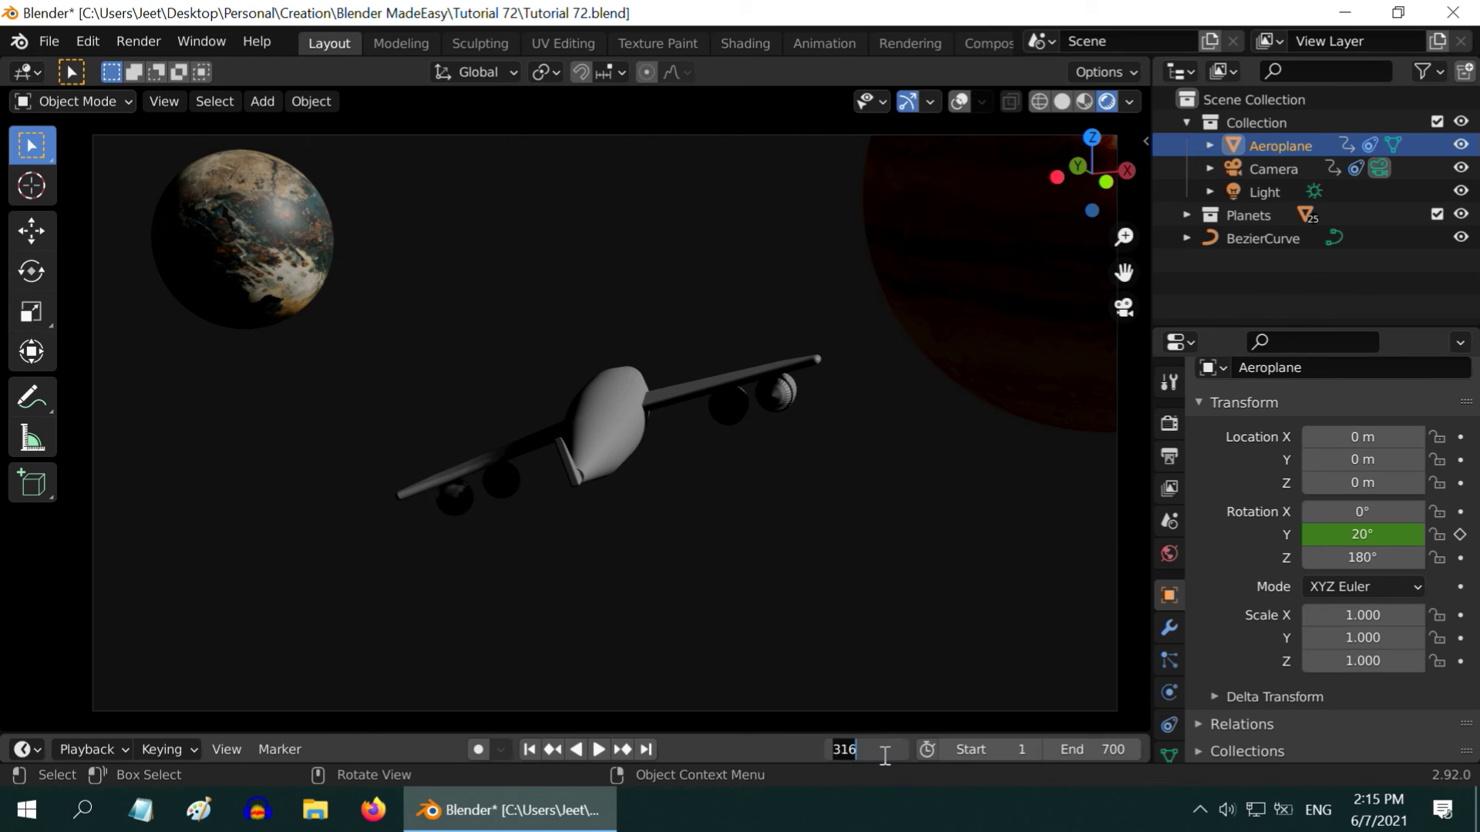
pyautogui.write('300')
pyautogui.press('Return')
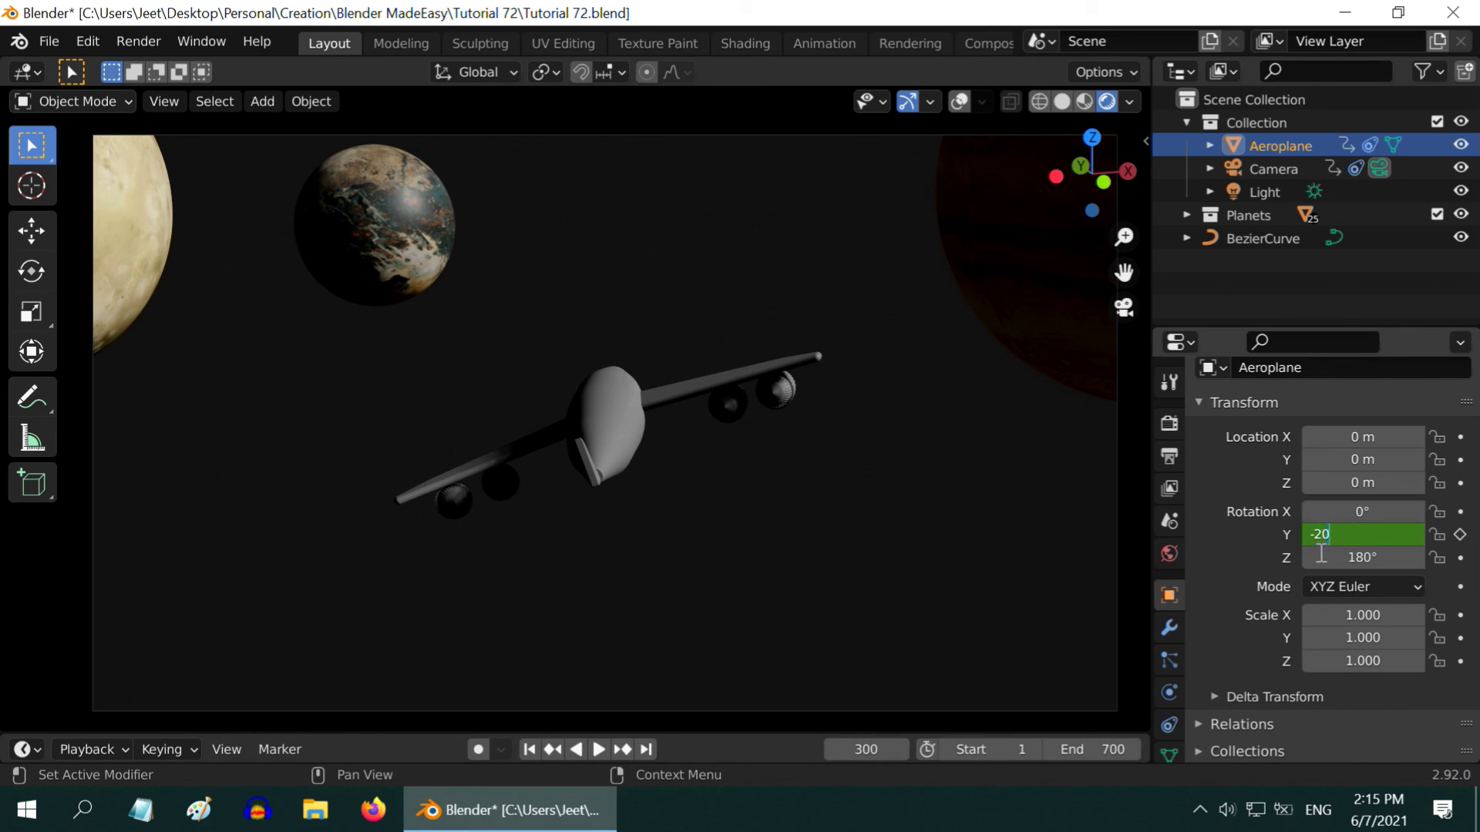
pyautogui.press('Return')
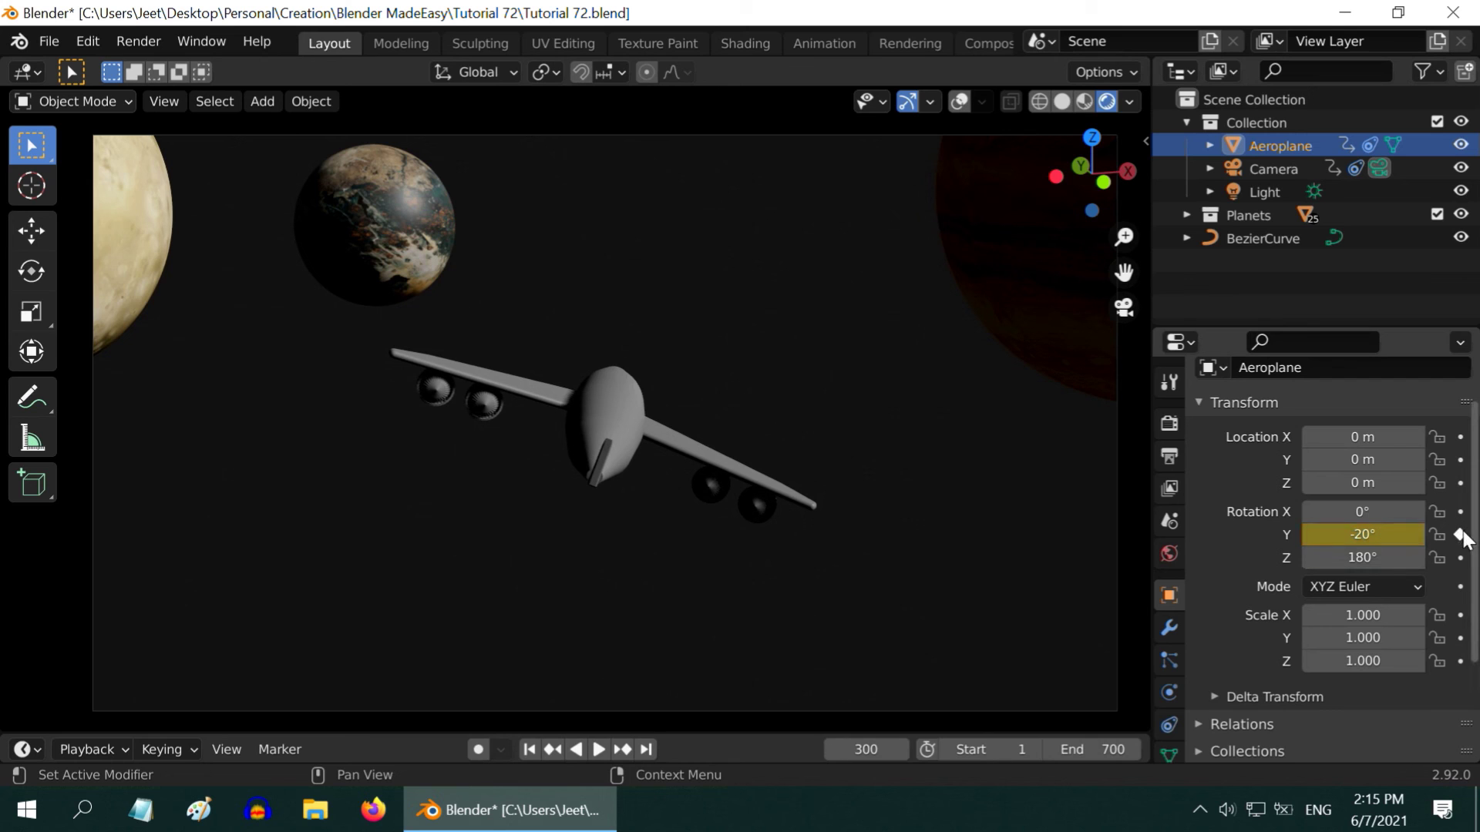
# Check the bank in playback, then level the Aeroplane to 0° Y rotation at frame 400
pyautogui.click(598, 749)
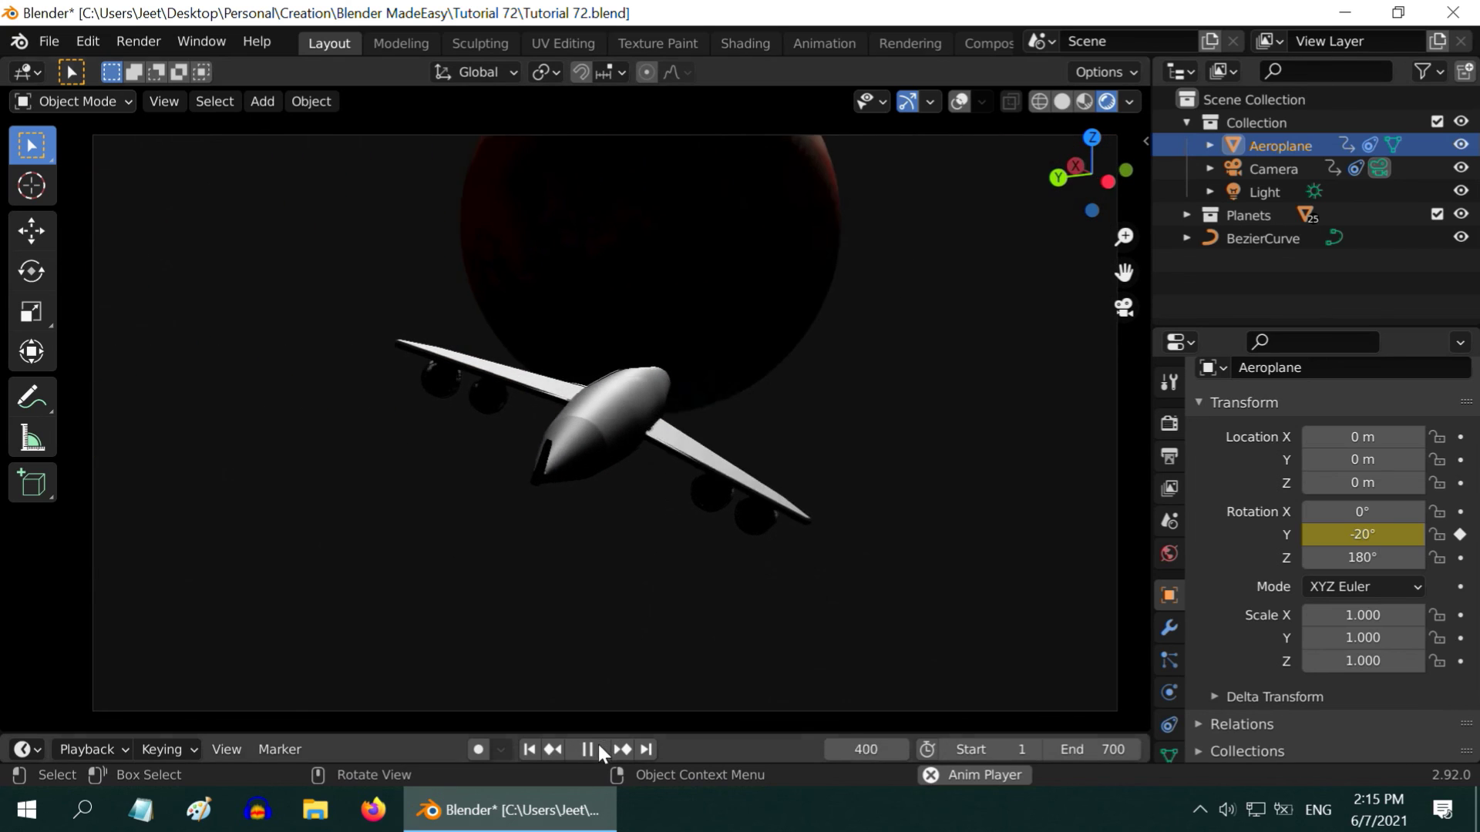
pyautogui.click(593, 749)
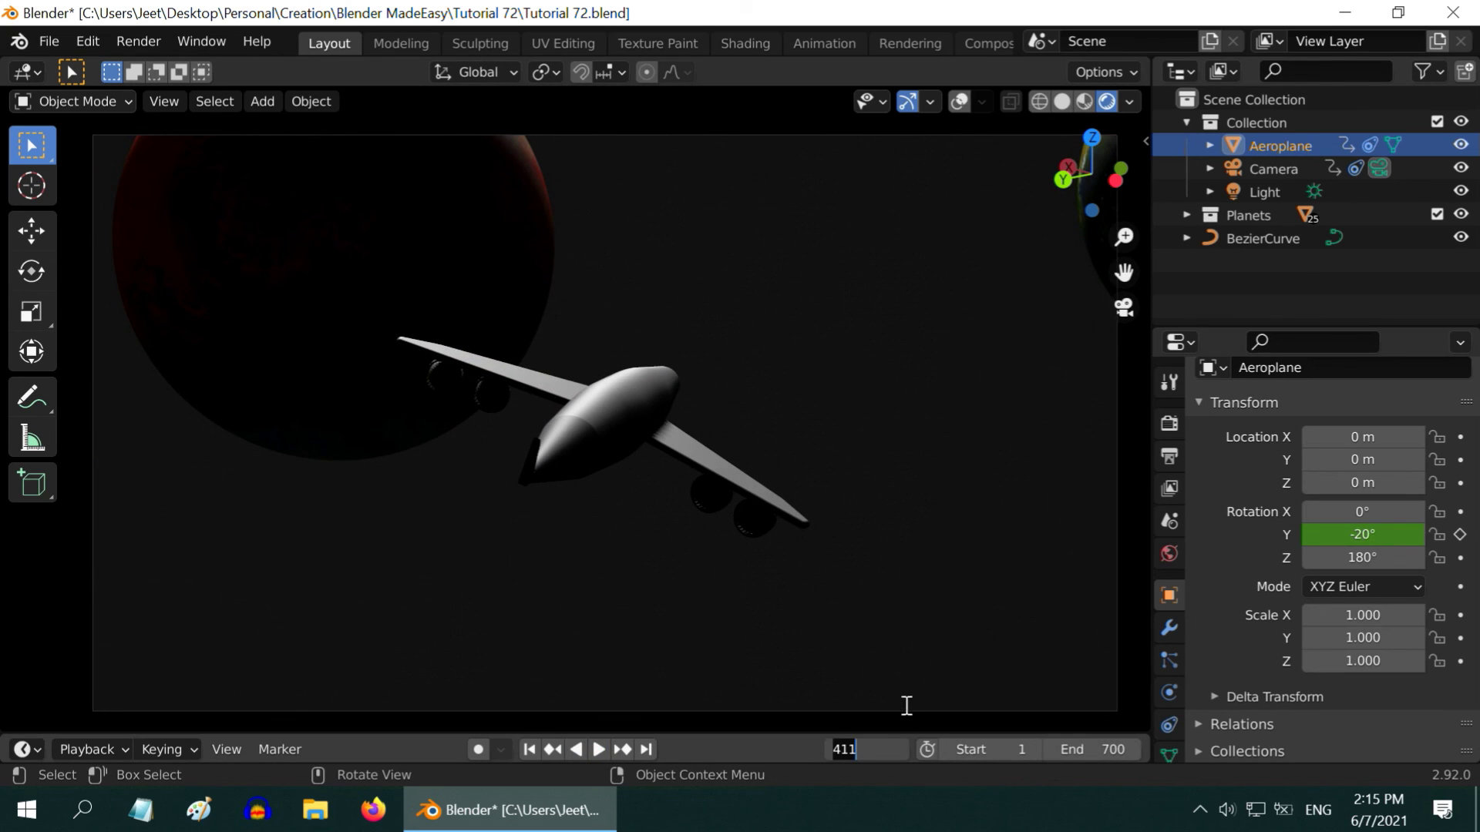
pyautogui.write('400')
pyautogui.press('Return')
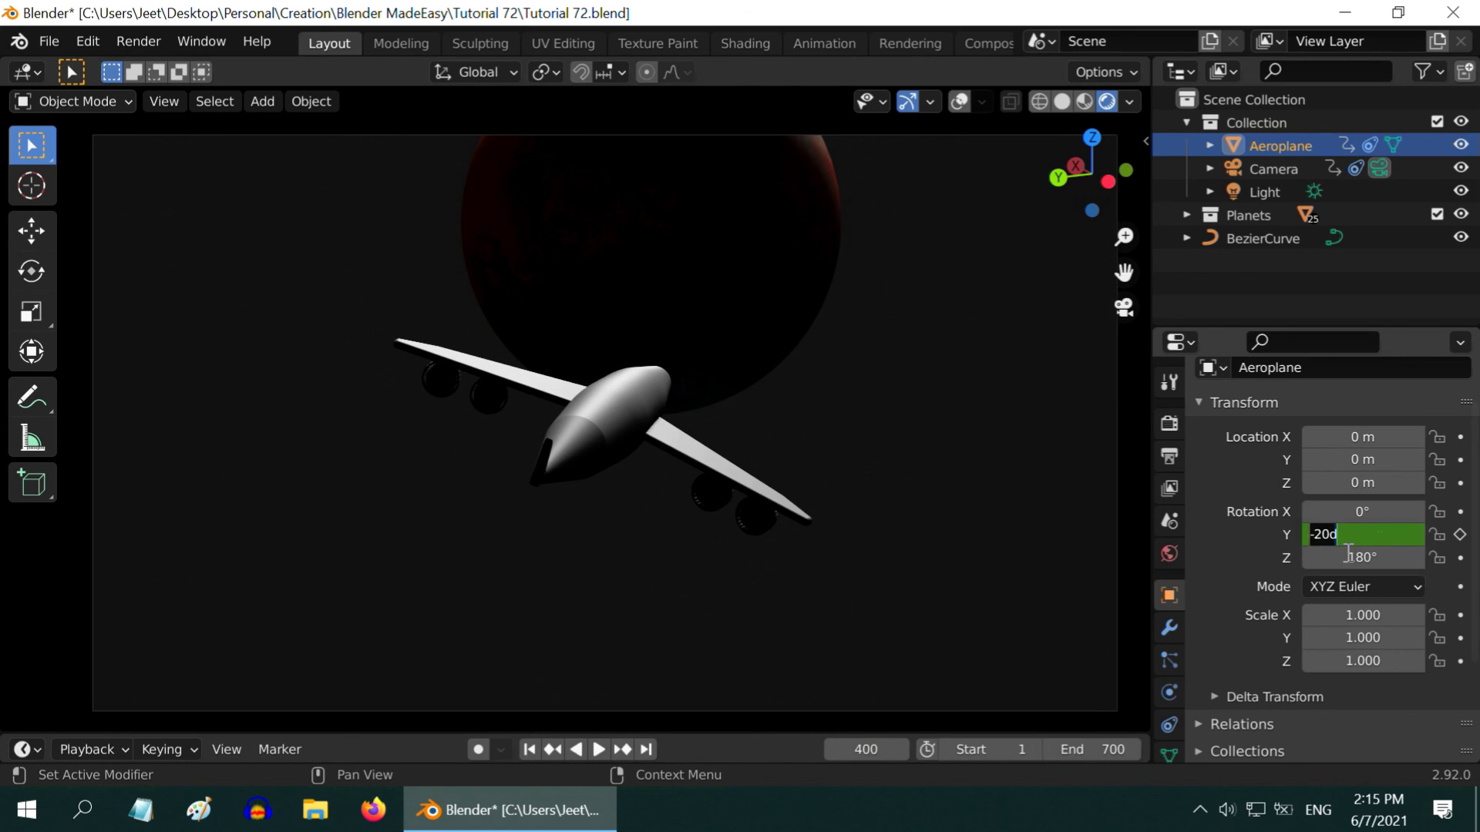
pyautogui.press('Return')
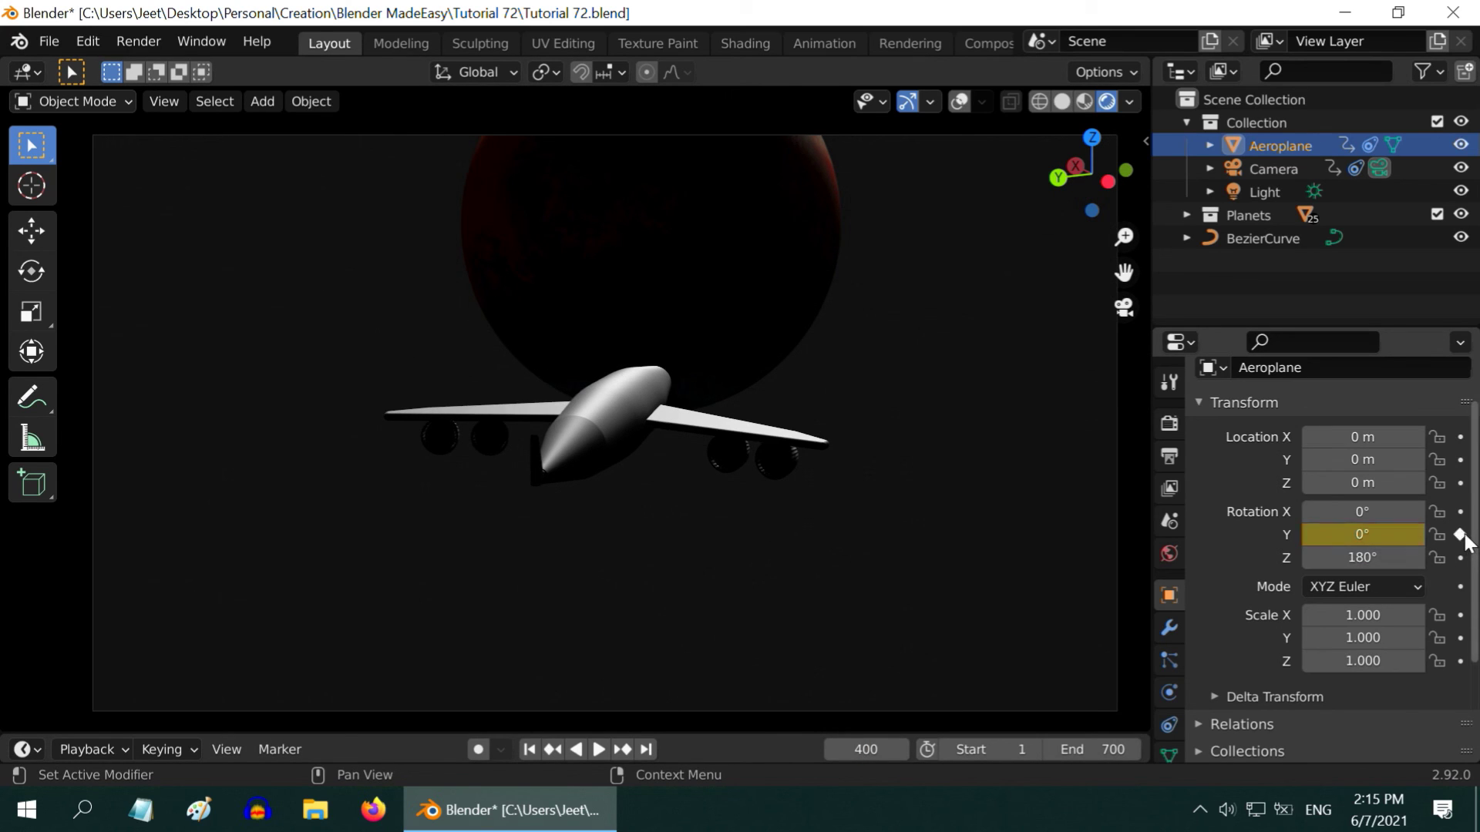
# Preview from frame 400, then set Y rotation to 20° at frame 550
pyautogui.click(598, 748)
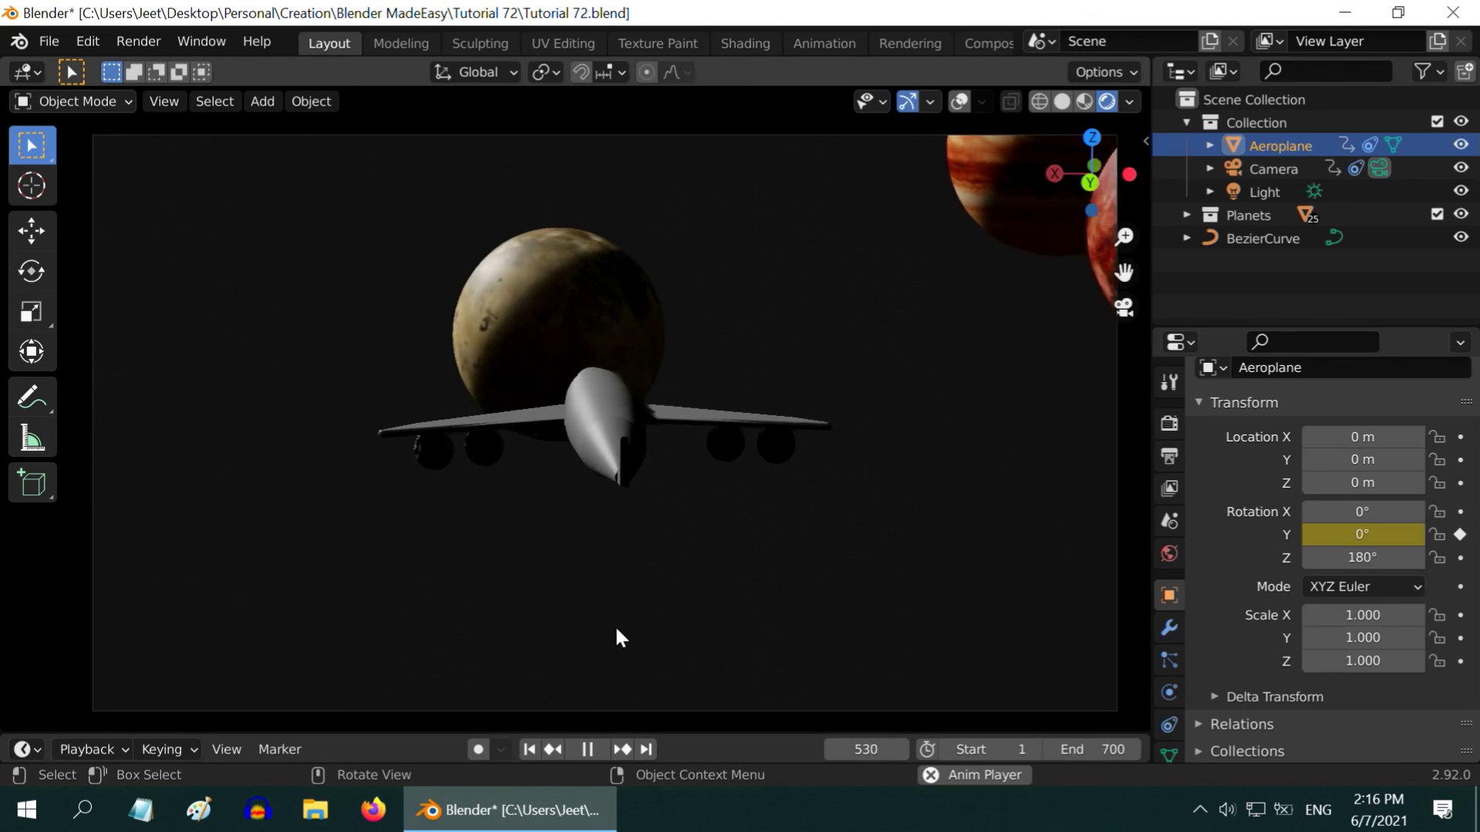
pyautogui.click(586, 749)
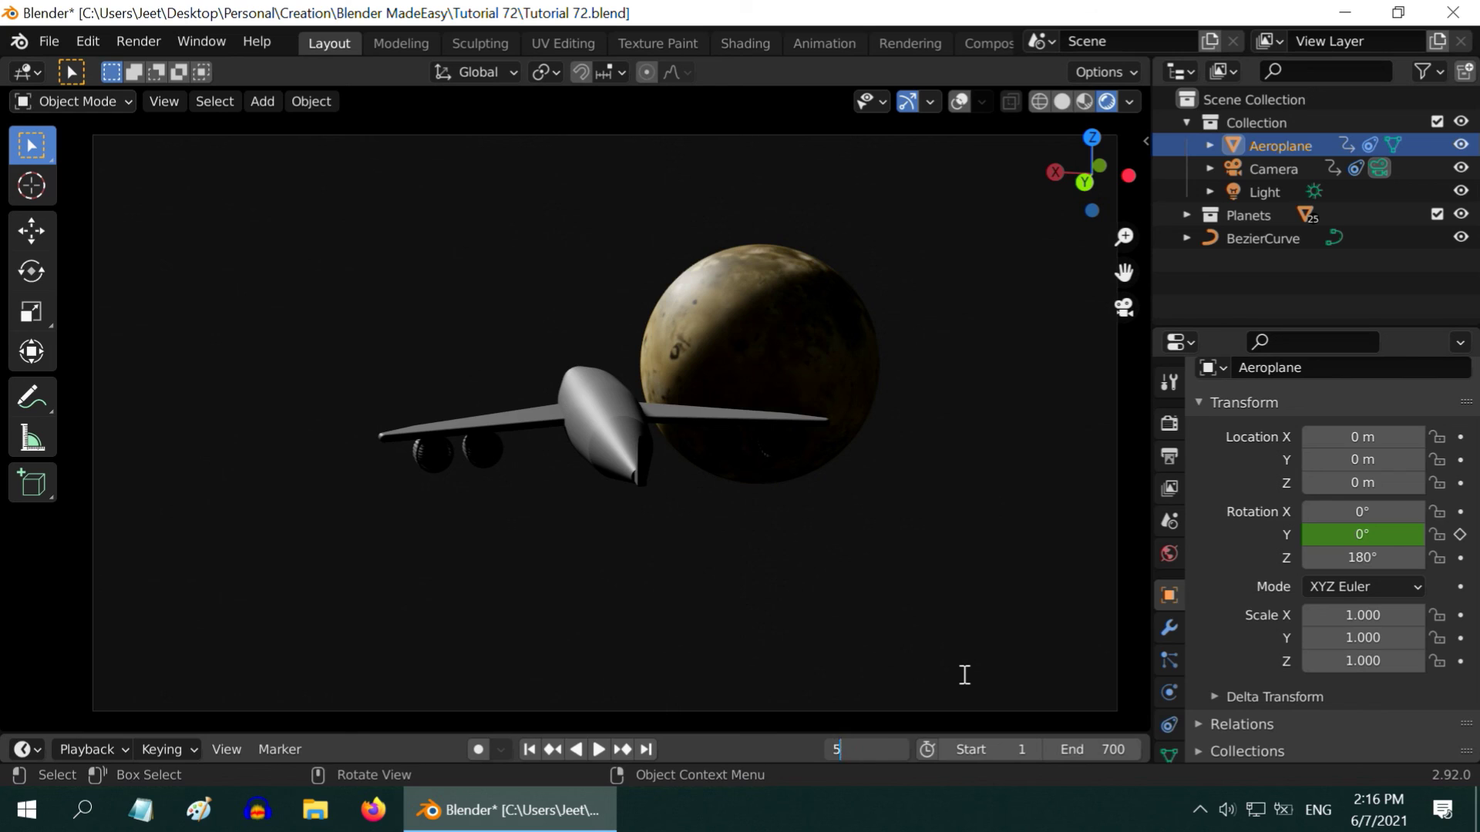
pyautogui.press('Return')
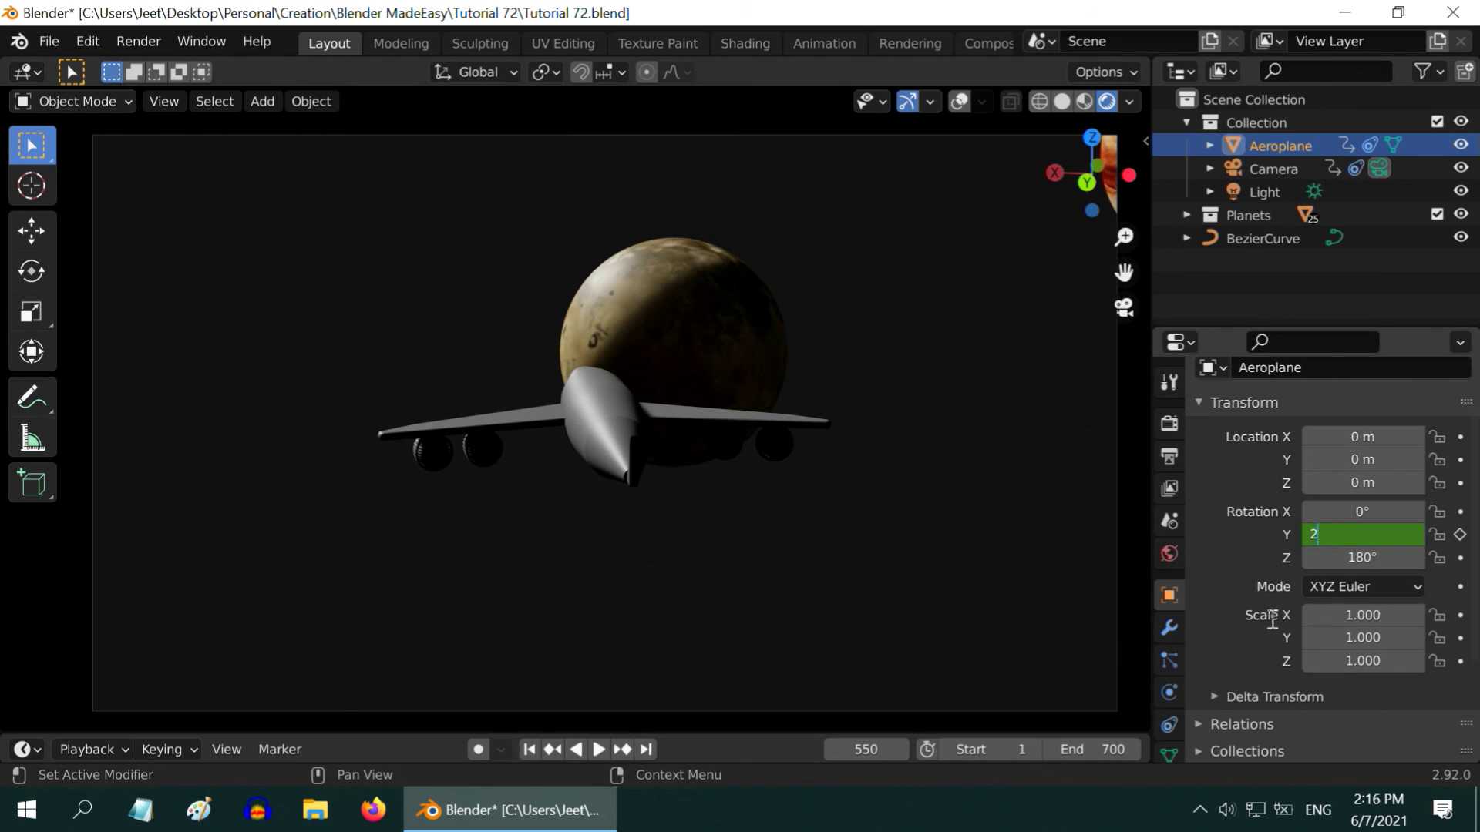
pyautogui.press('Return')
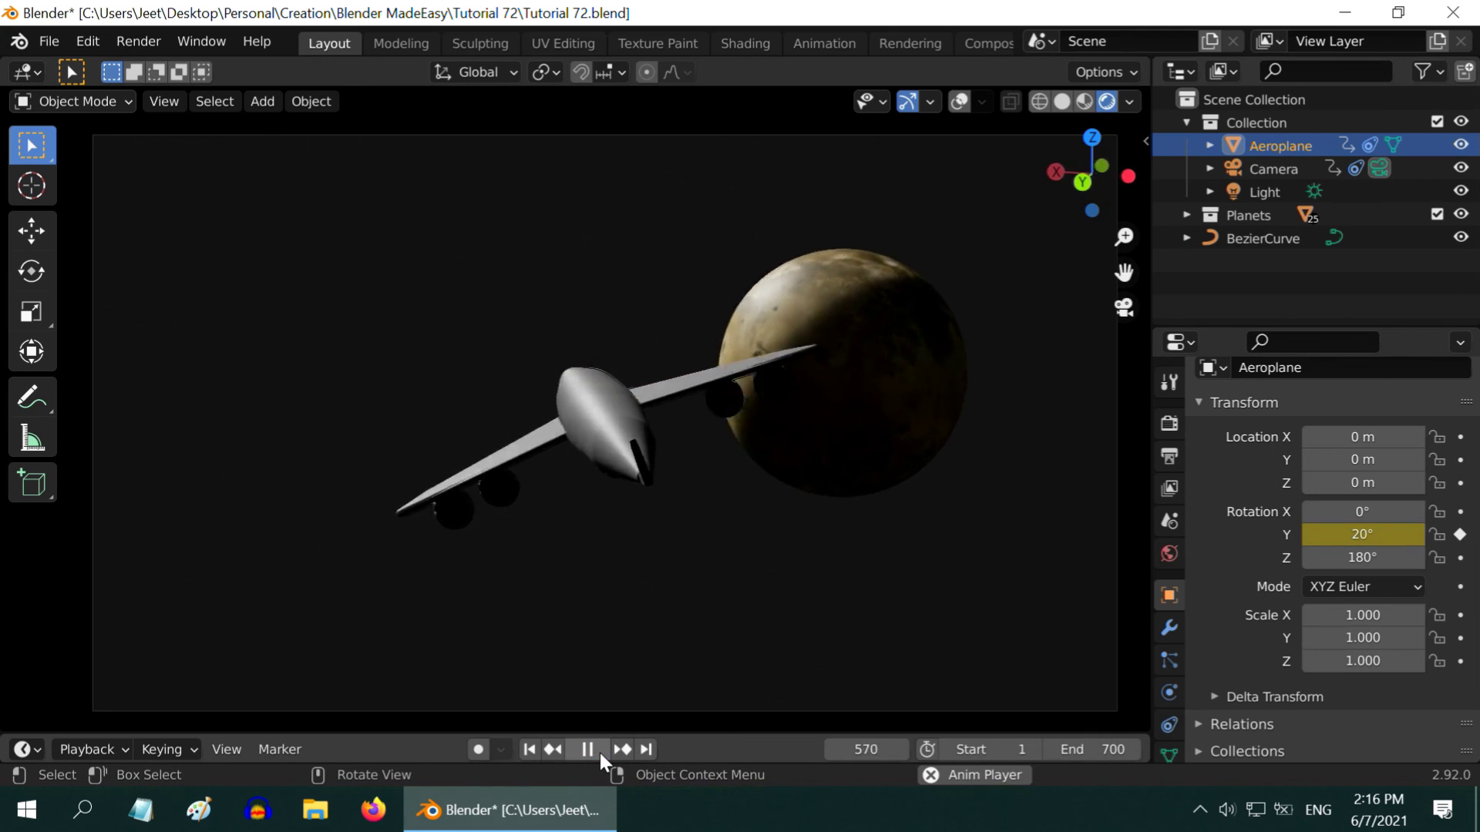
pyautogui.click(587, 749)
# Rewind the timeline to frame 1 to watch the finished banking flight
pyautogui.click(528, 749)
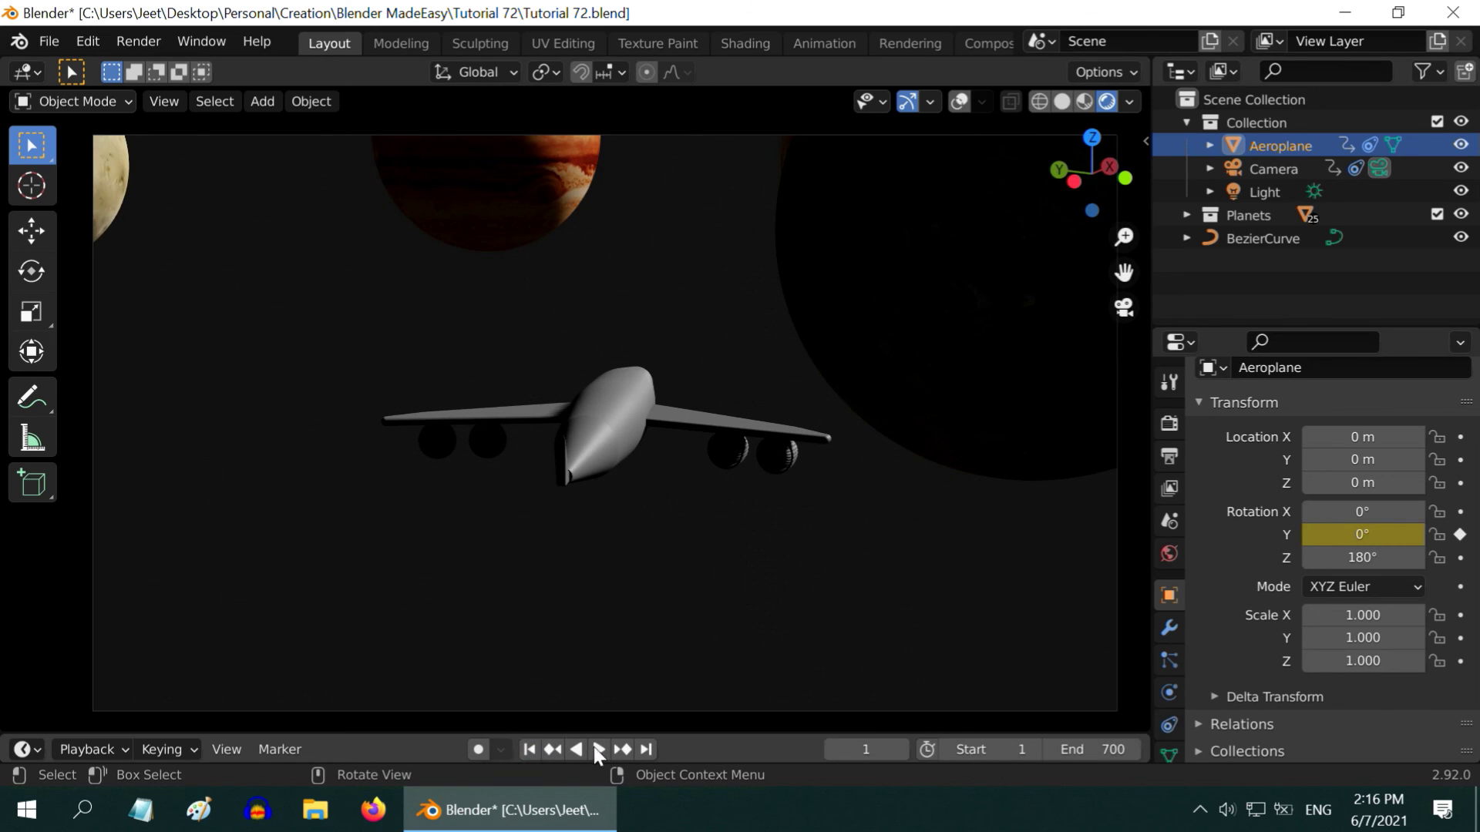